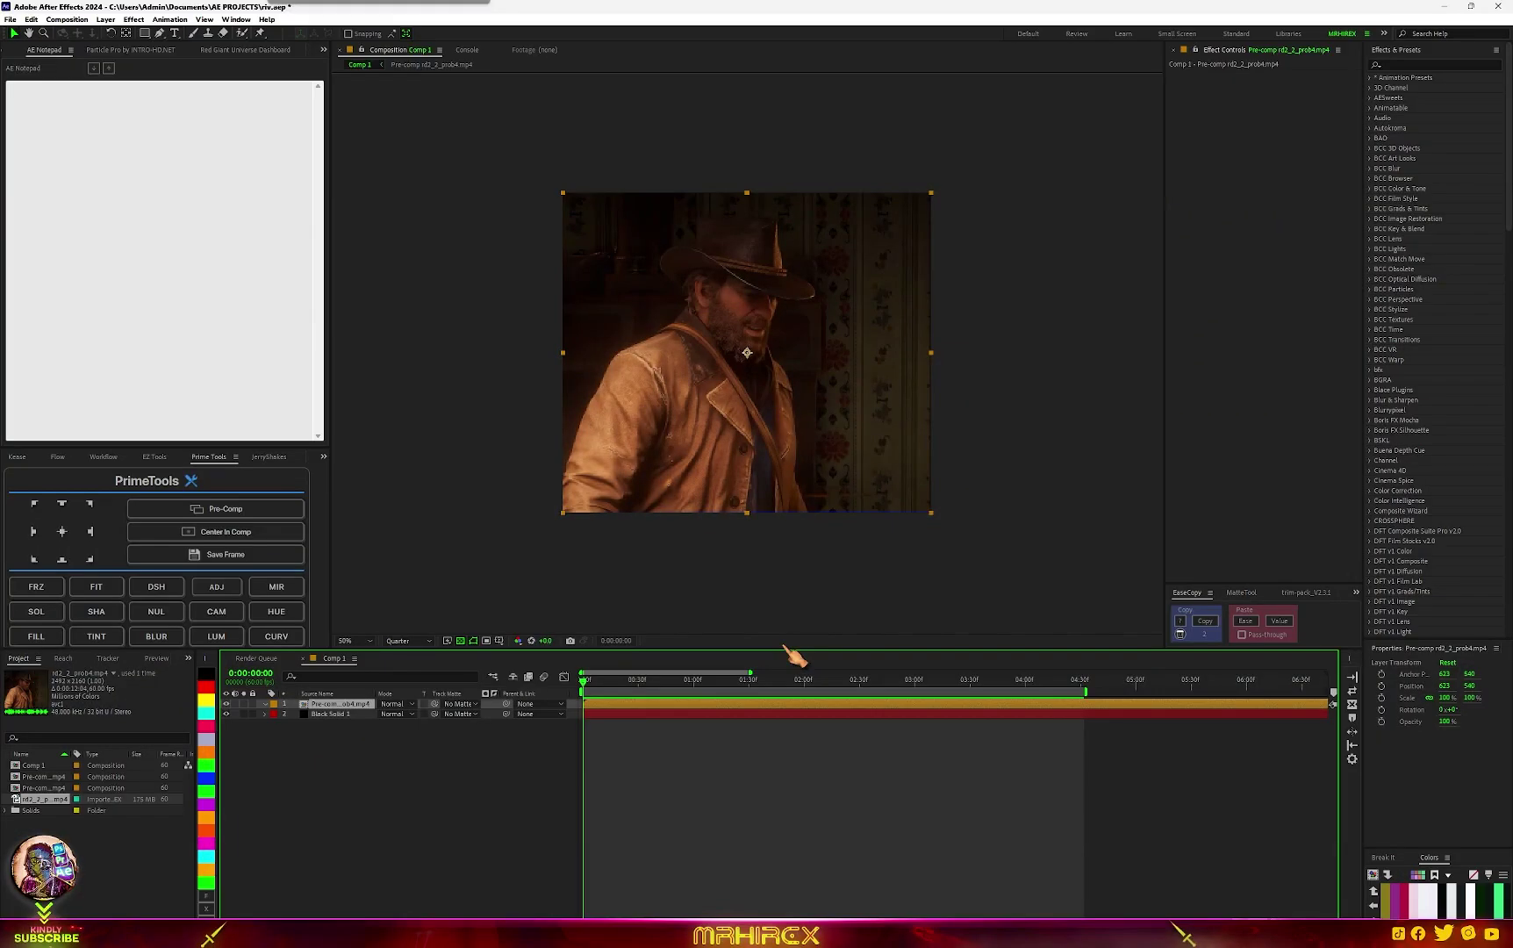
# Draw a blue rectangle shape of about 1240 x 1090 px on its own layer, covering the whole composition frame.
pyautogui.click(447, 822)
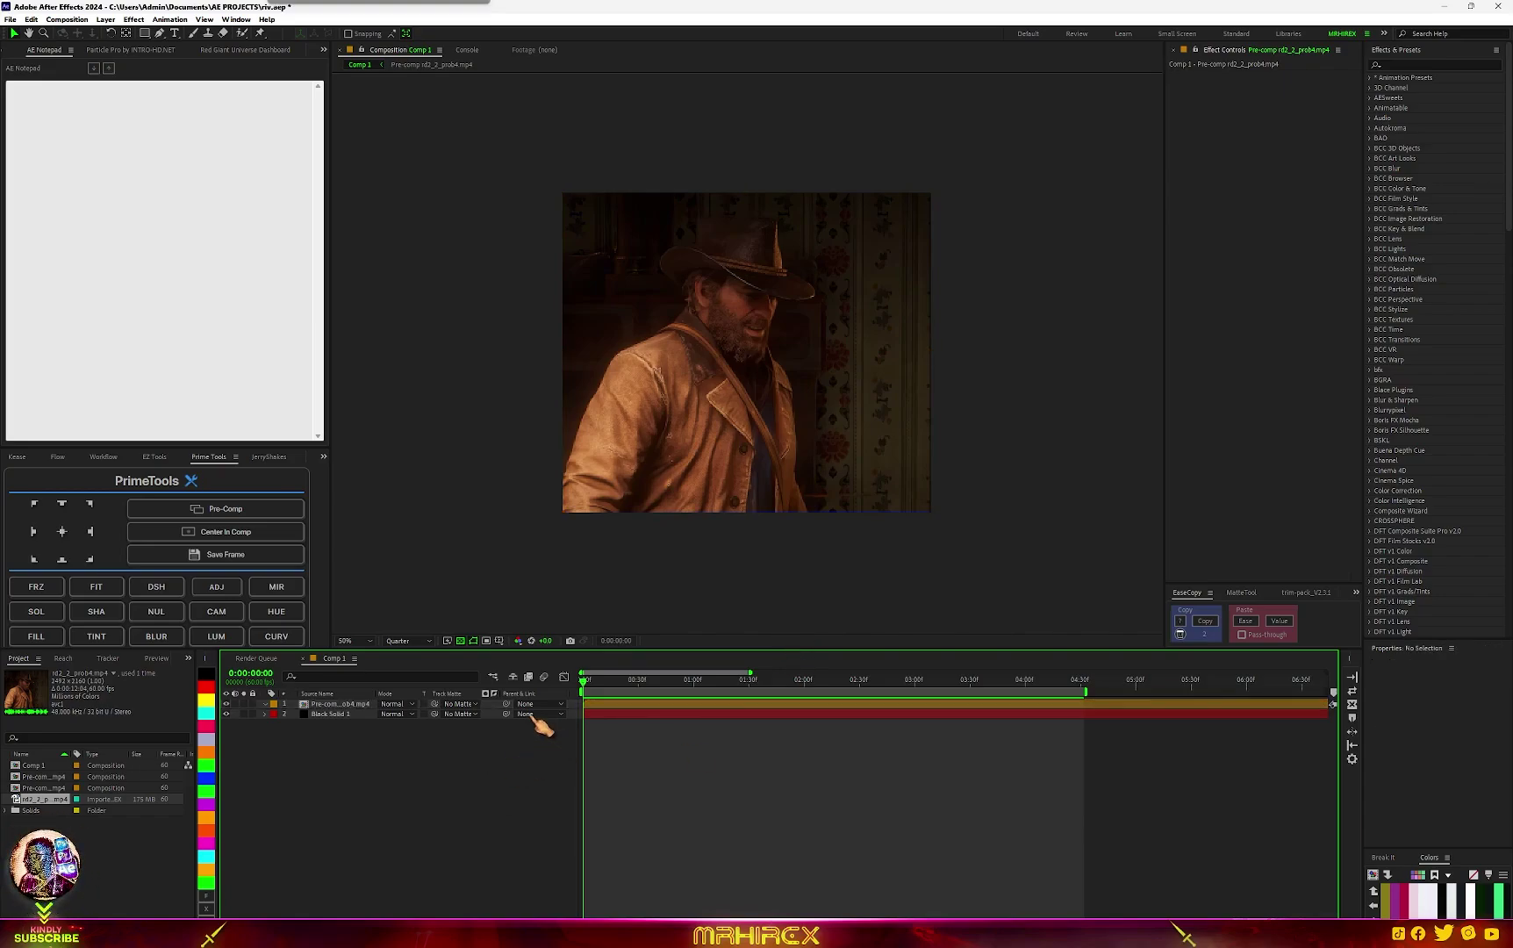
pyautogui.click(331, 713)
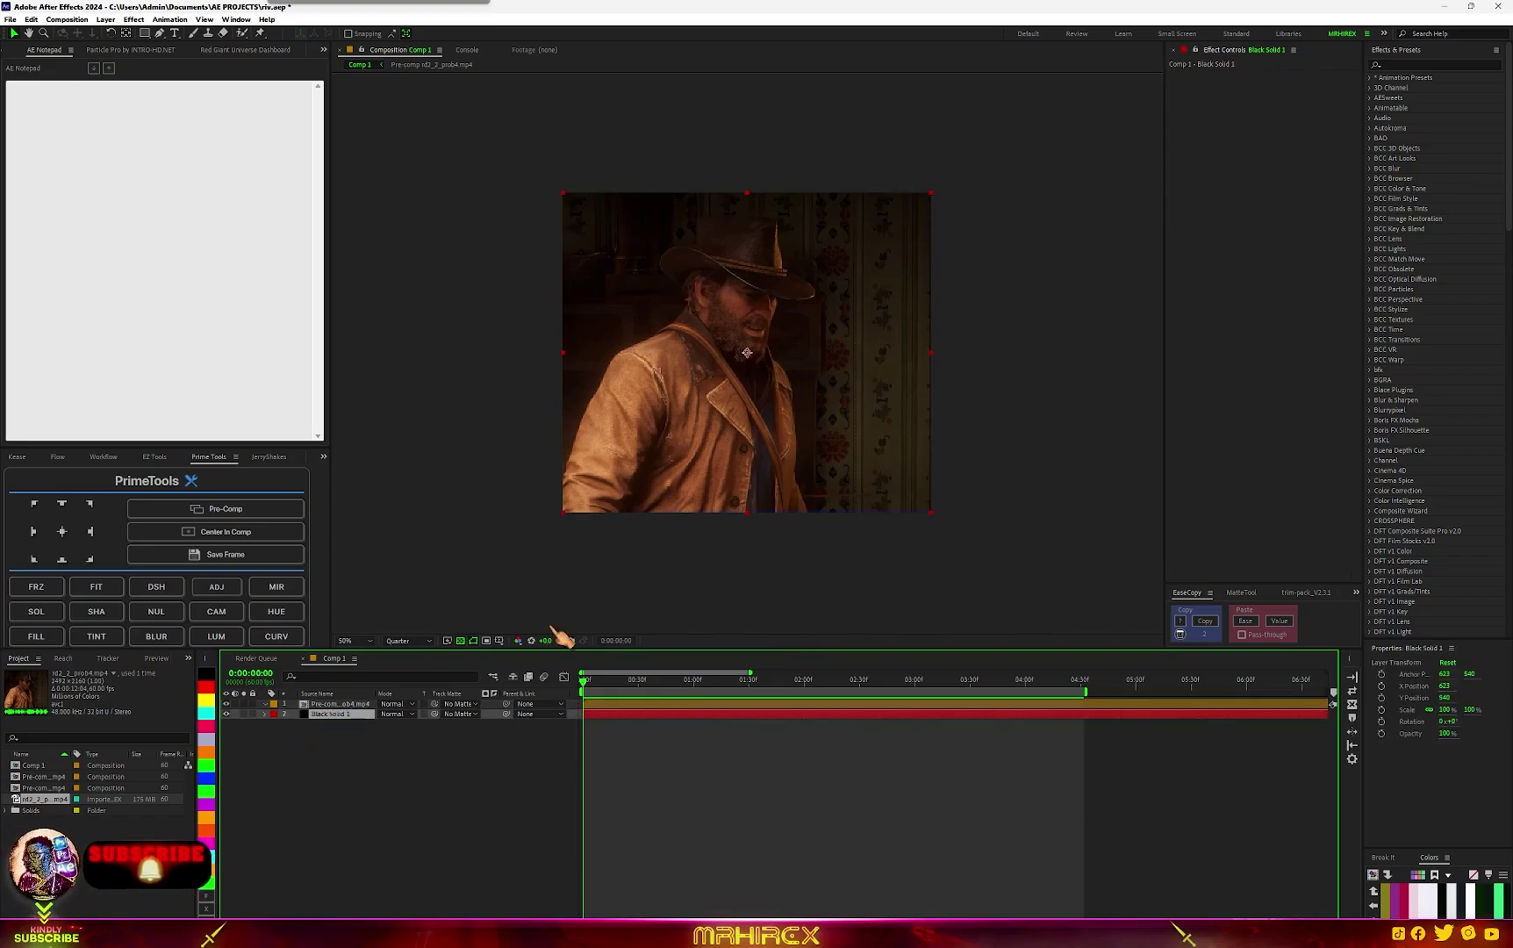
pyautogui.click(145, 34)
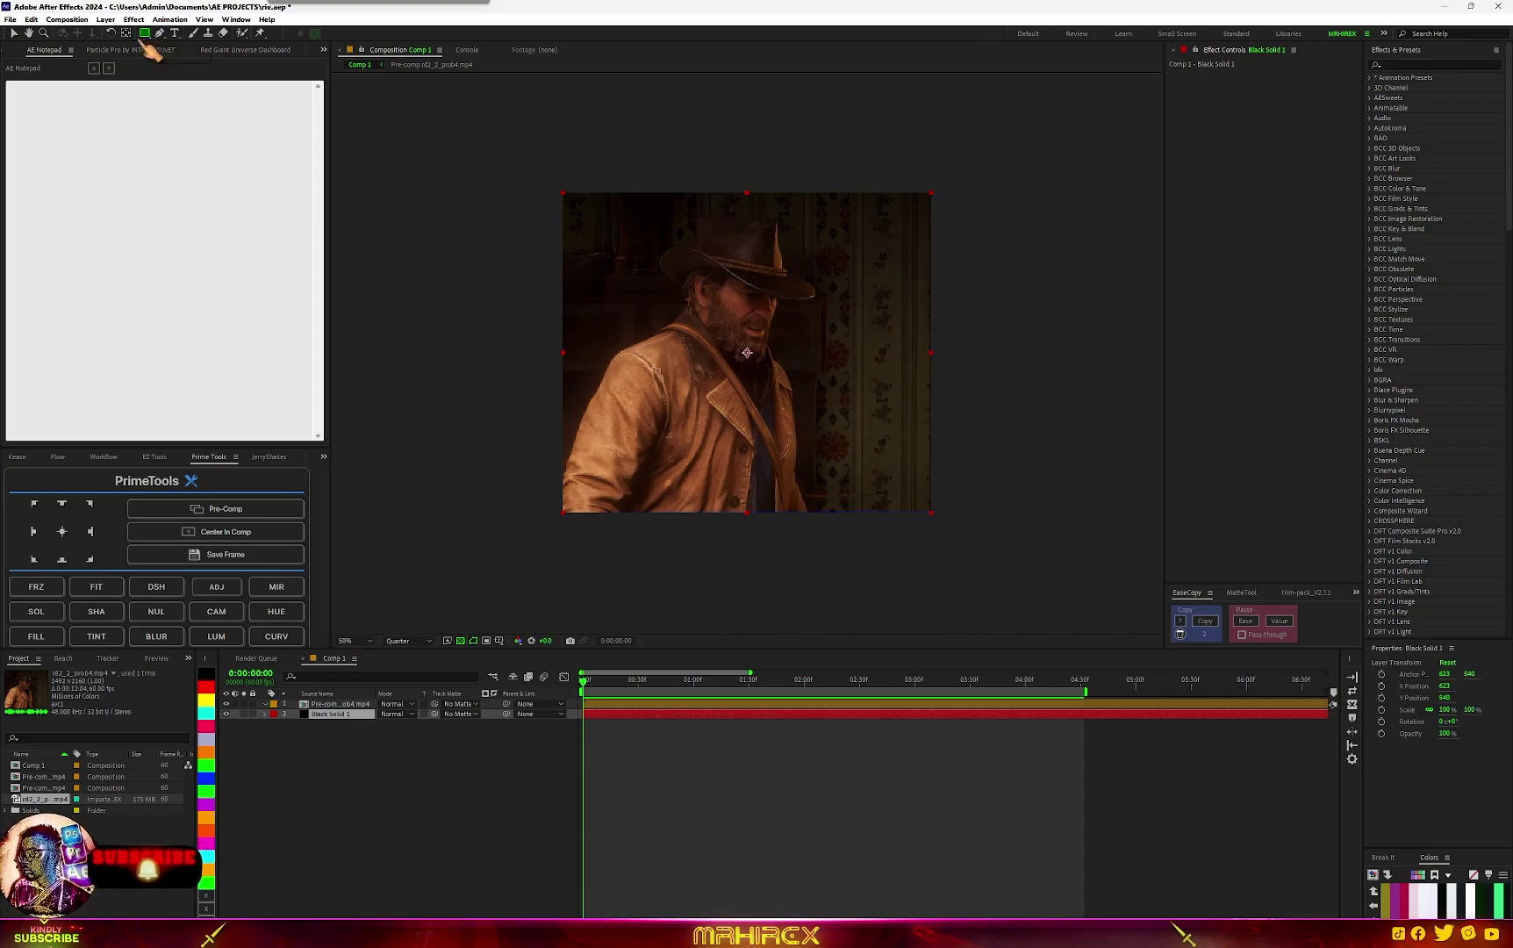
pyautogui.click(334, 896)
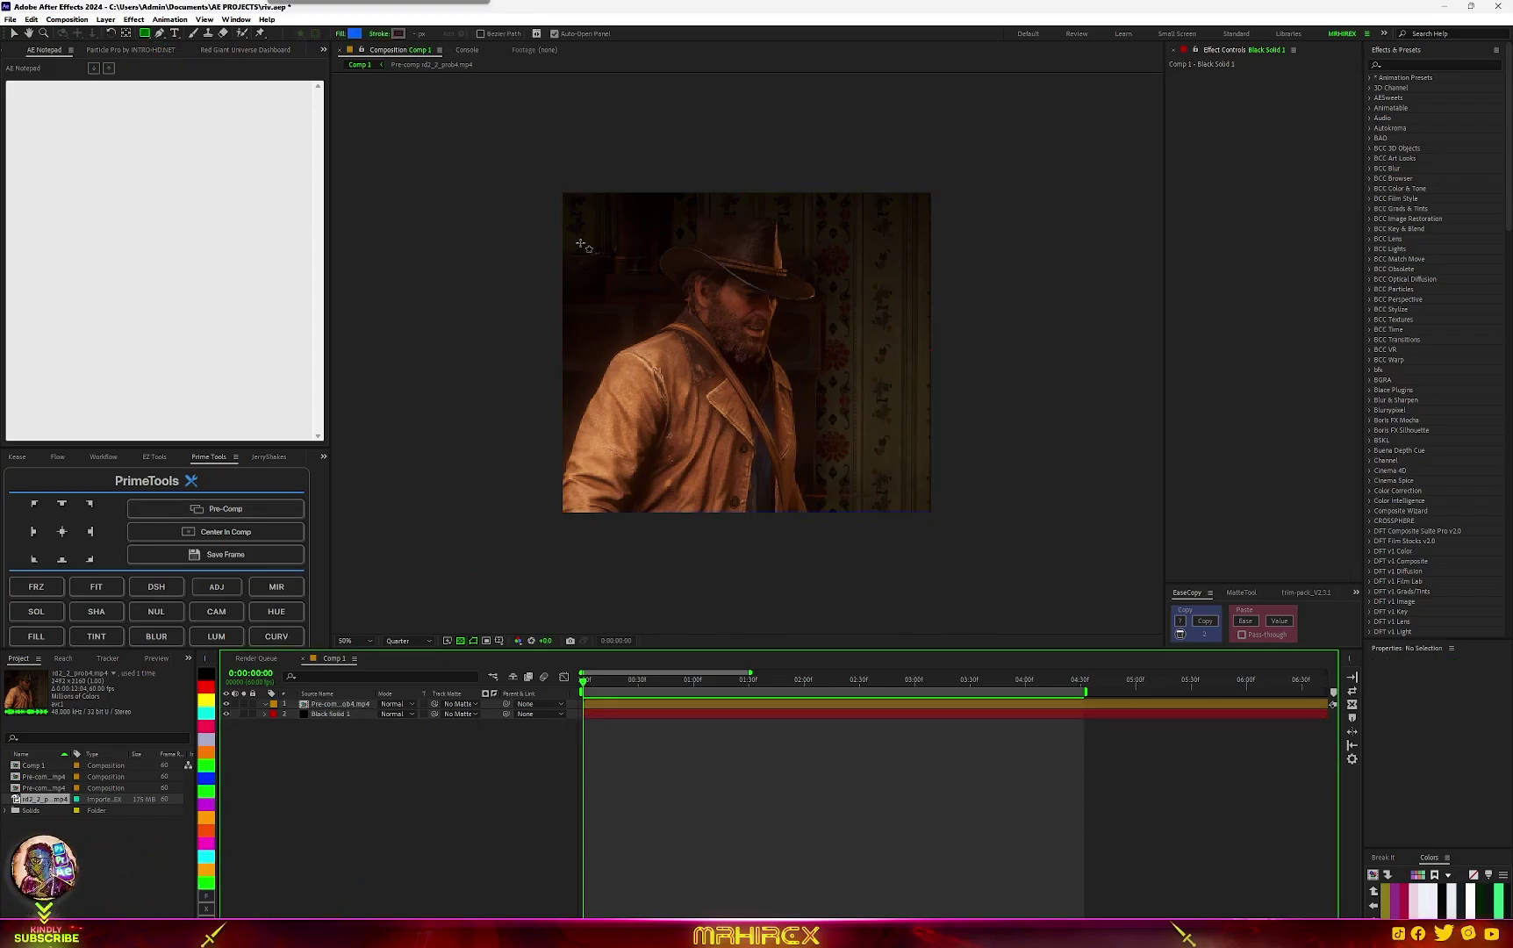
pyautogui.moveTo(562, 195); pyautogui.dragTo(935, 516)
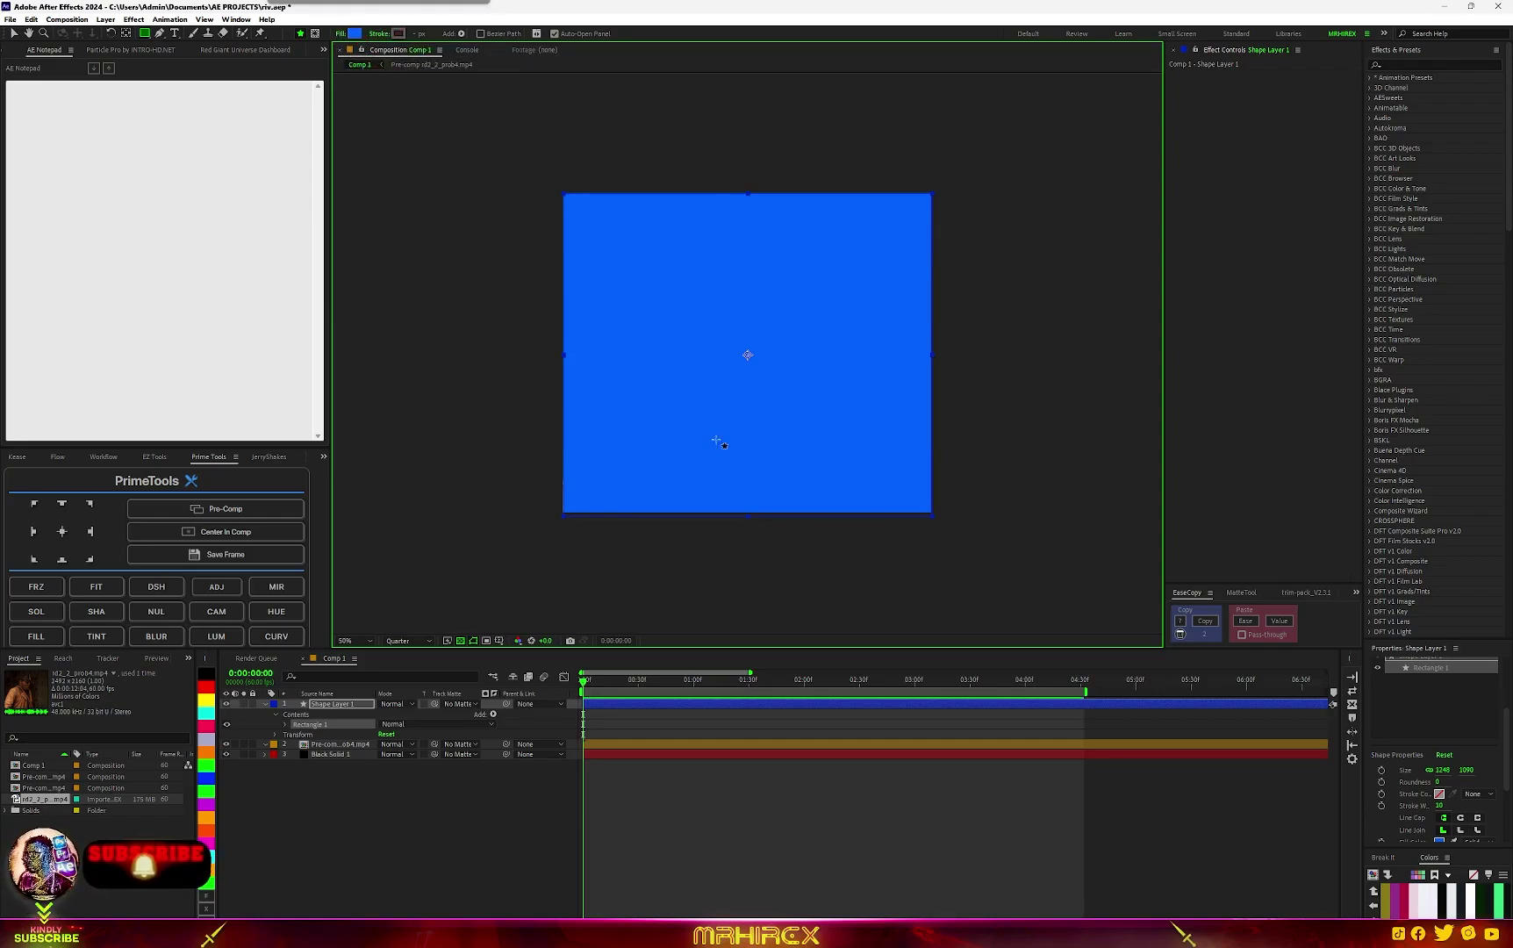
pyautogui.click(264, 704)
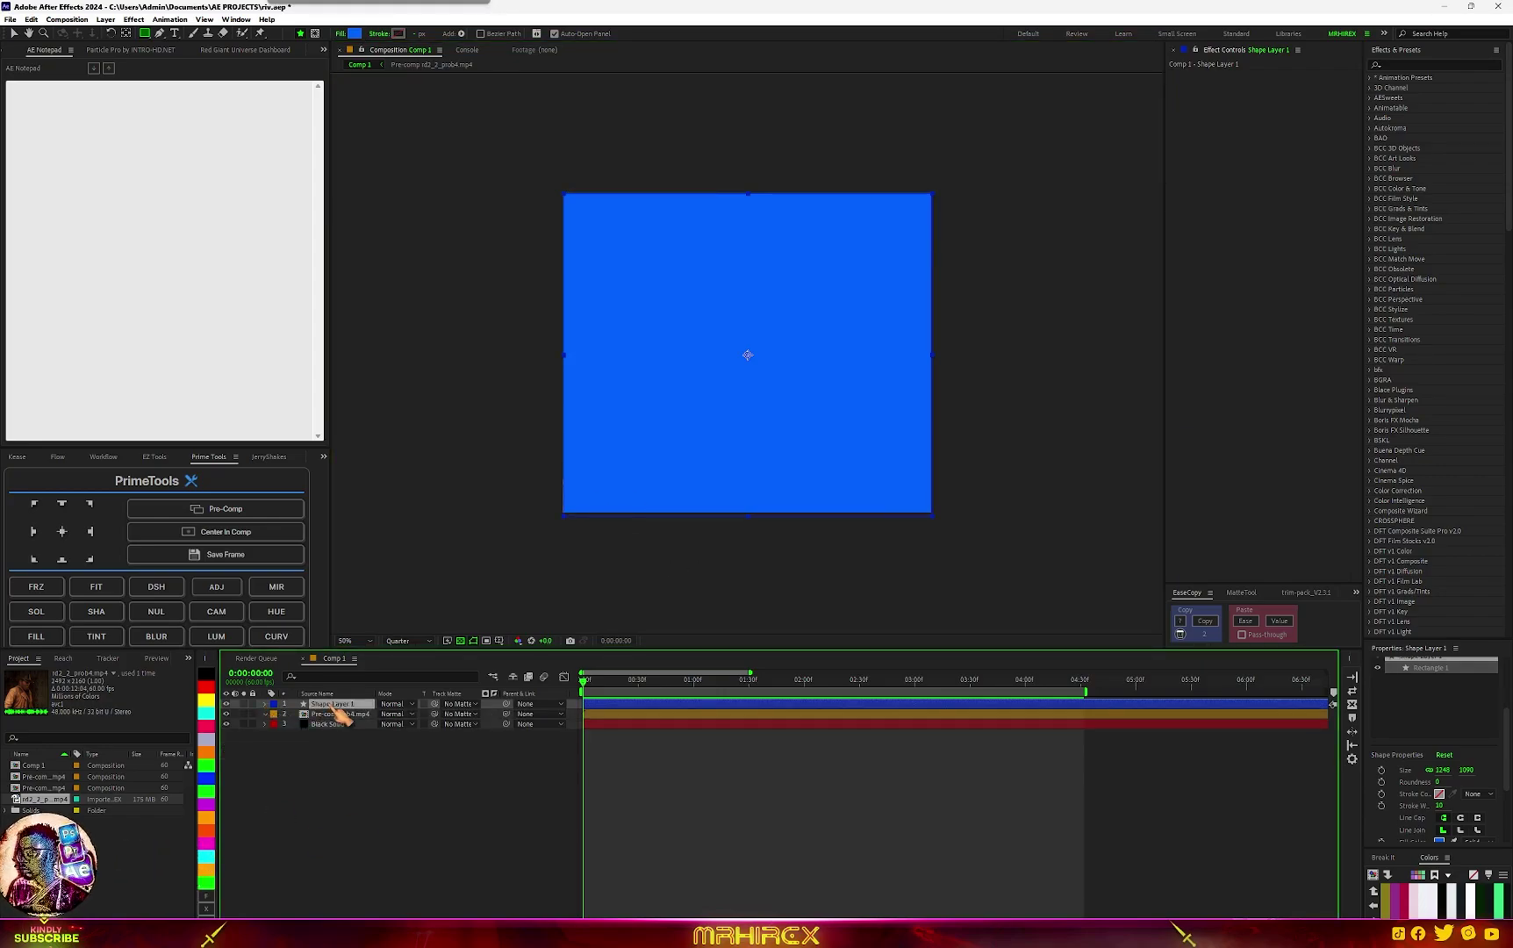
# Scale the shape layer down to 85% and set the rectangle's roundness to 100.
pyautogui.press('s')
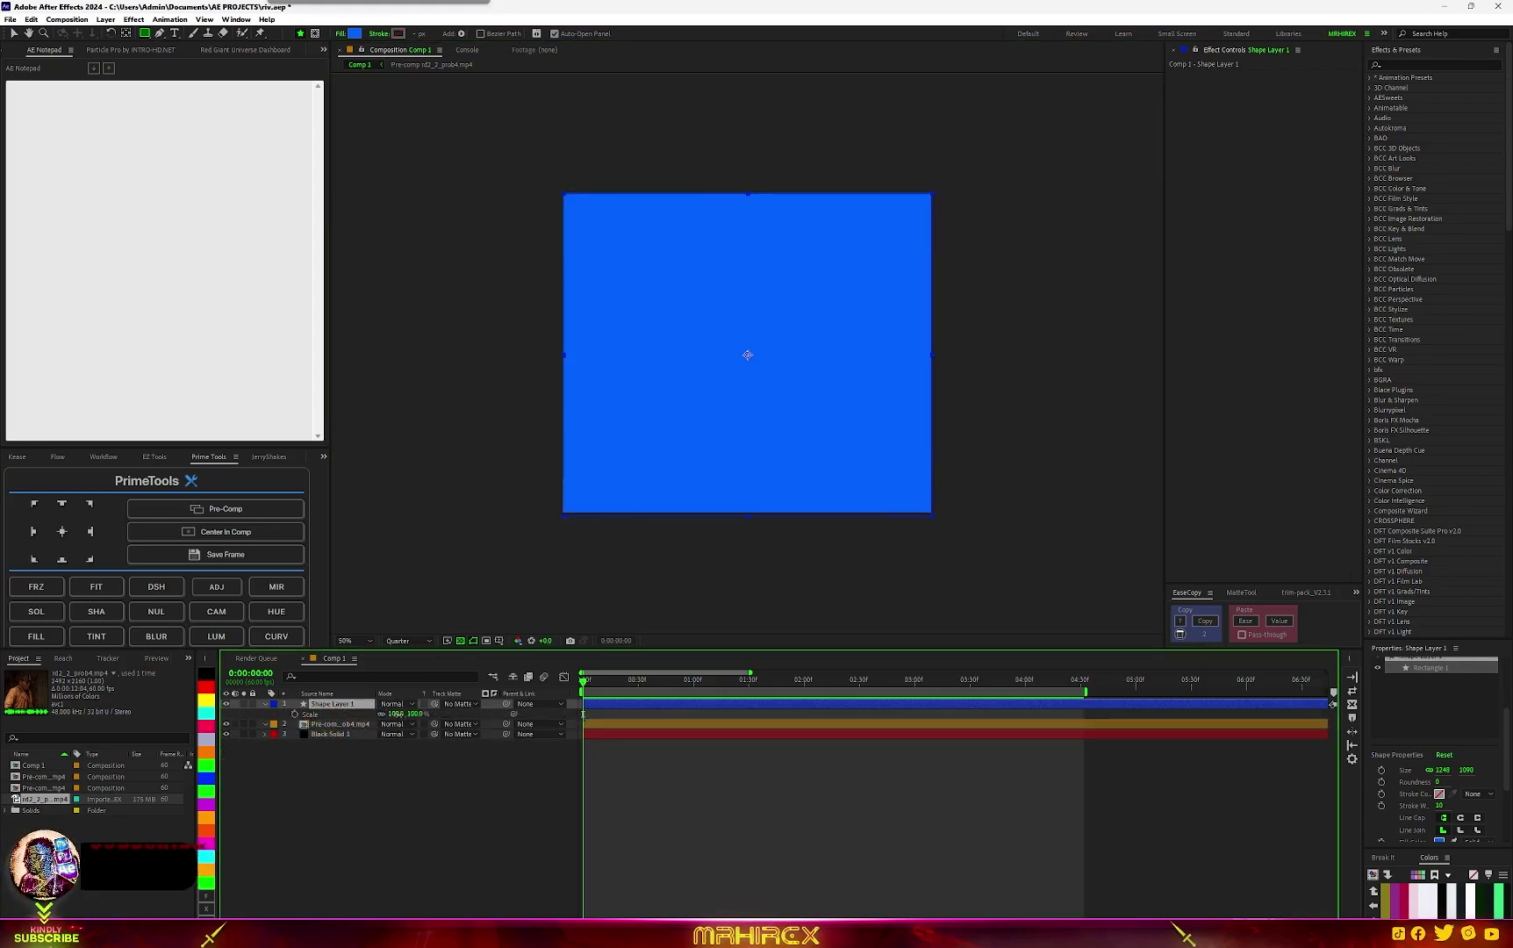
pyautogui.moveTo(396, 714); pyautogui.dragTo(383, 713)
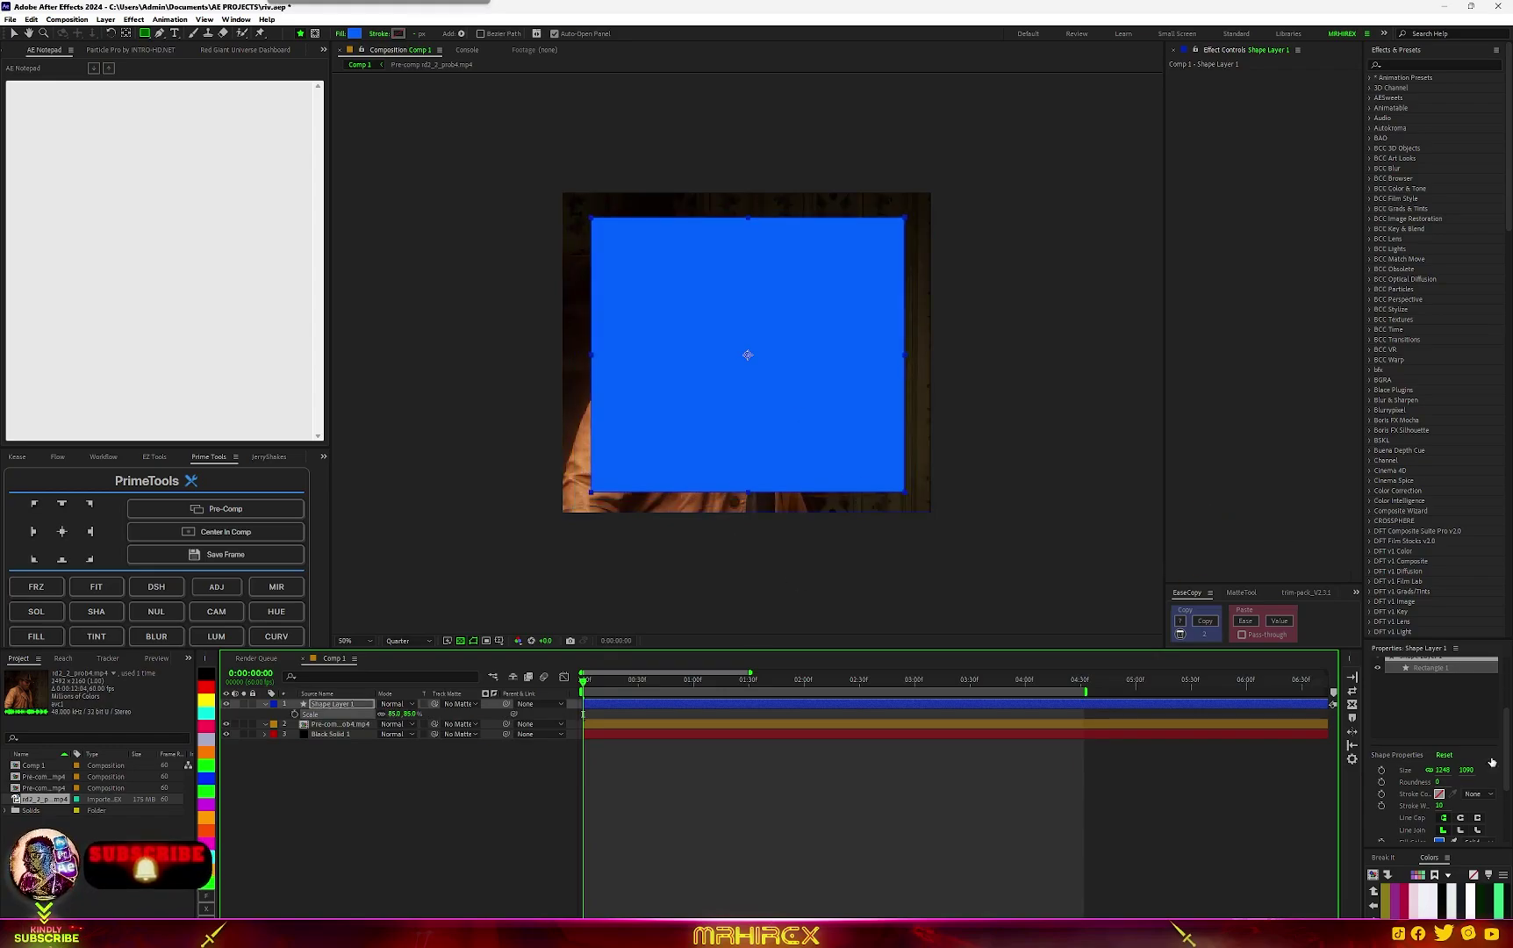
pyautogui.scroll(-1, 1414, 680)
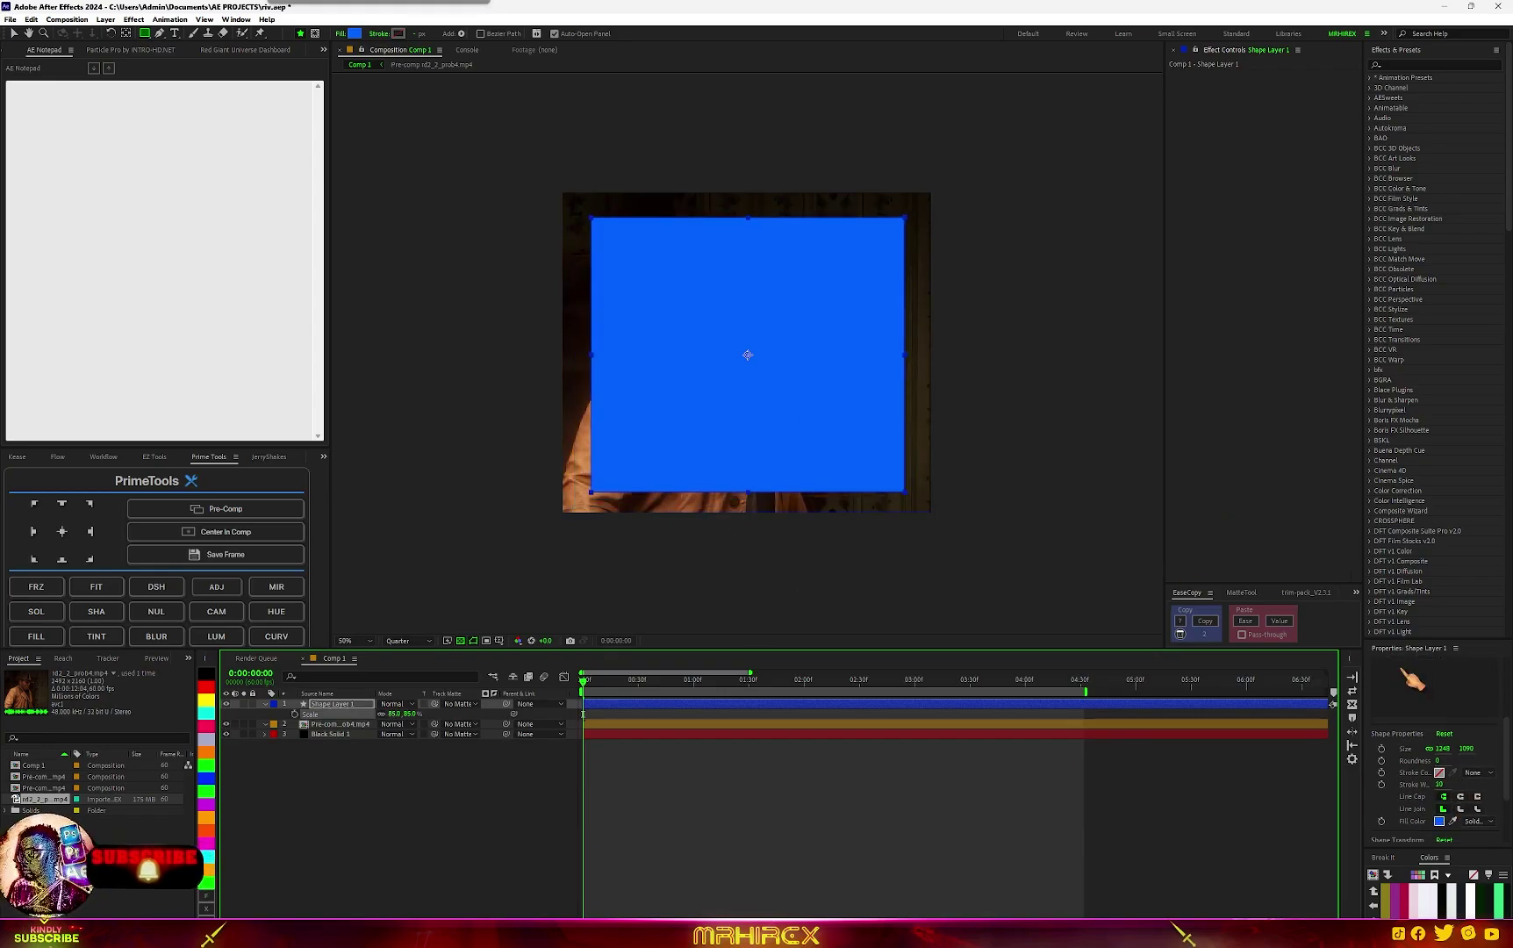
pyautogui.click(1440, 764)
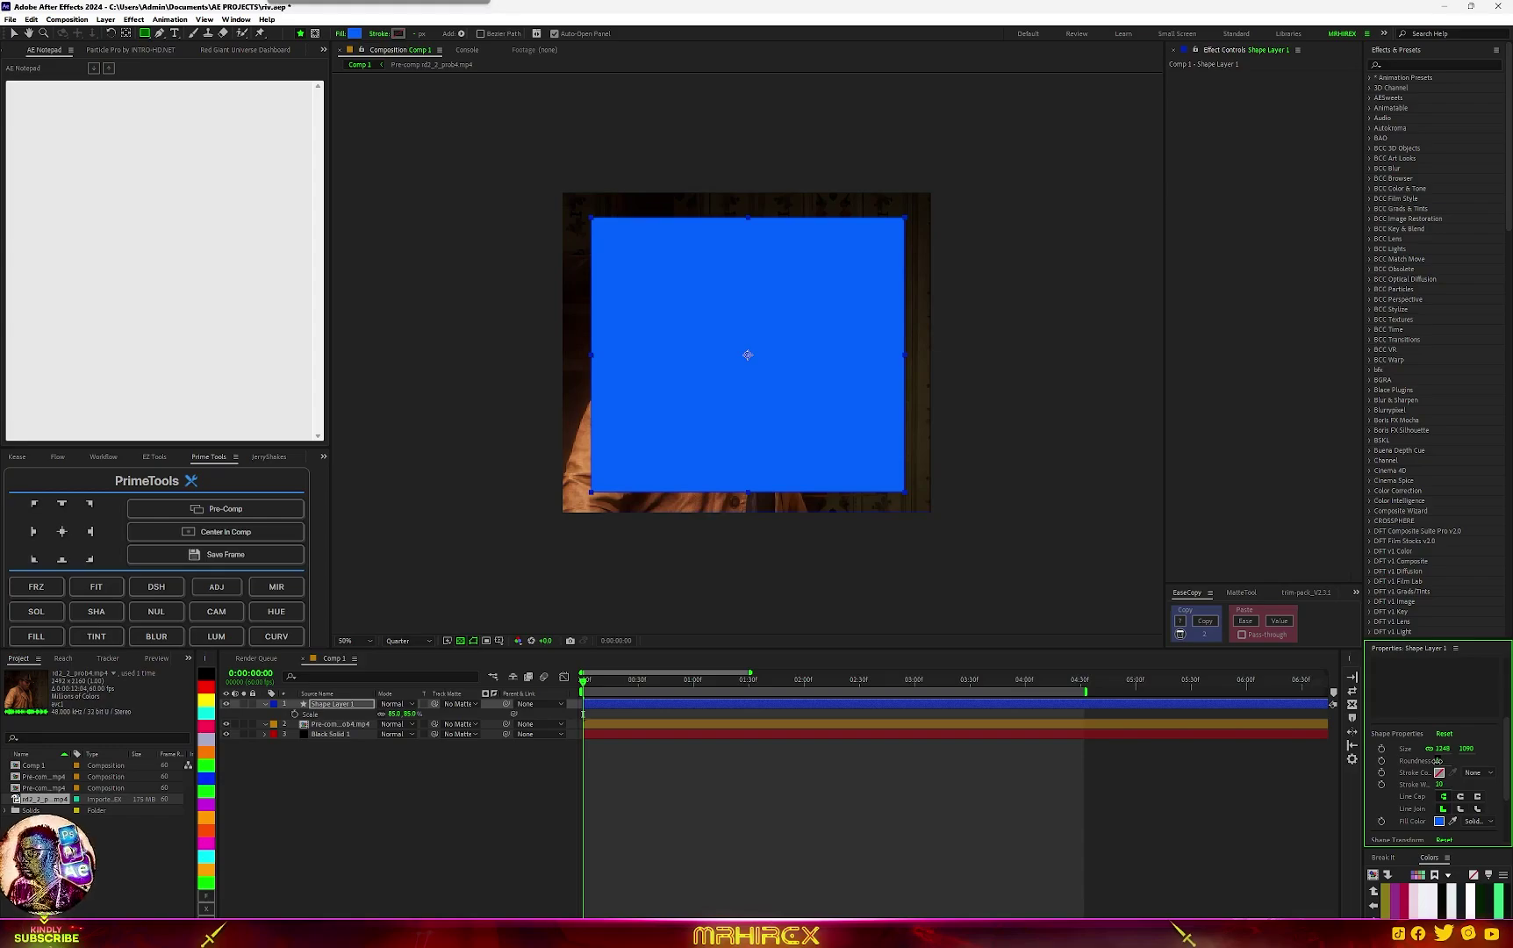
pyautogui.write('109')
pyautogui.press('Return')
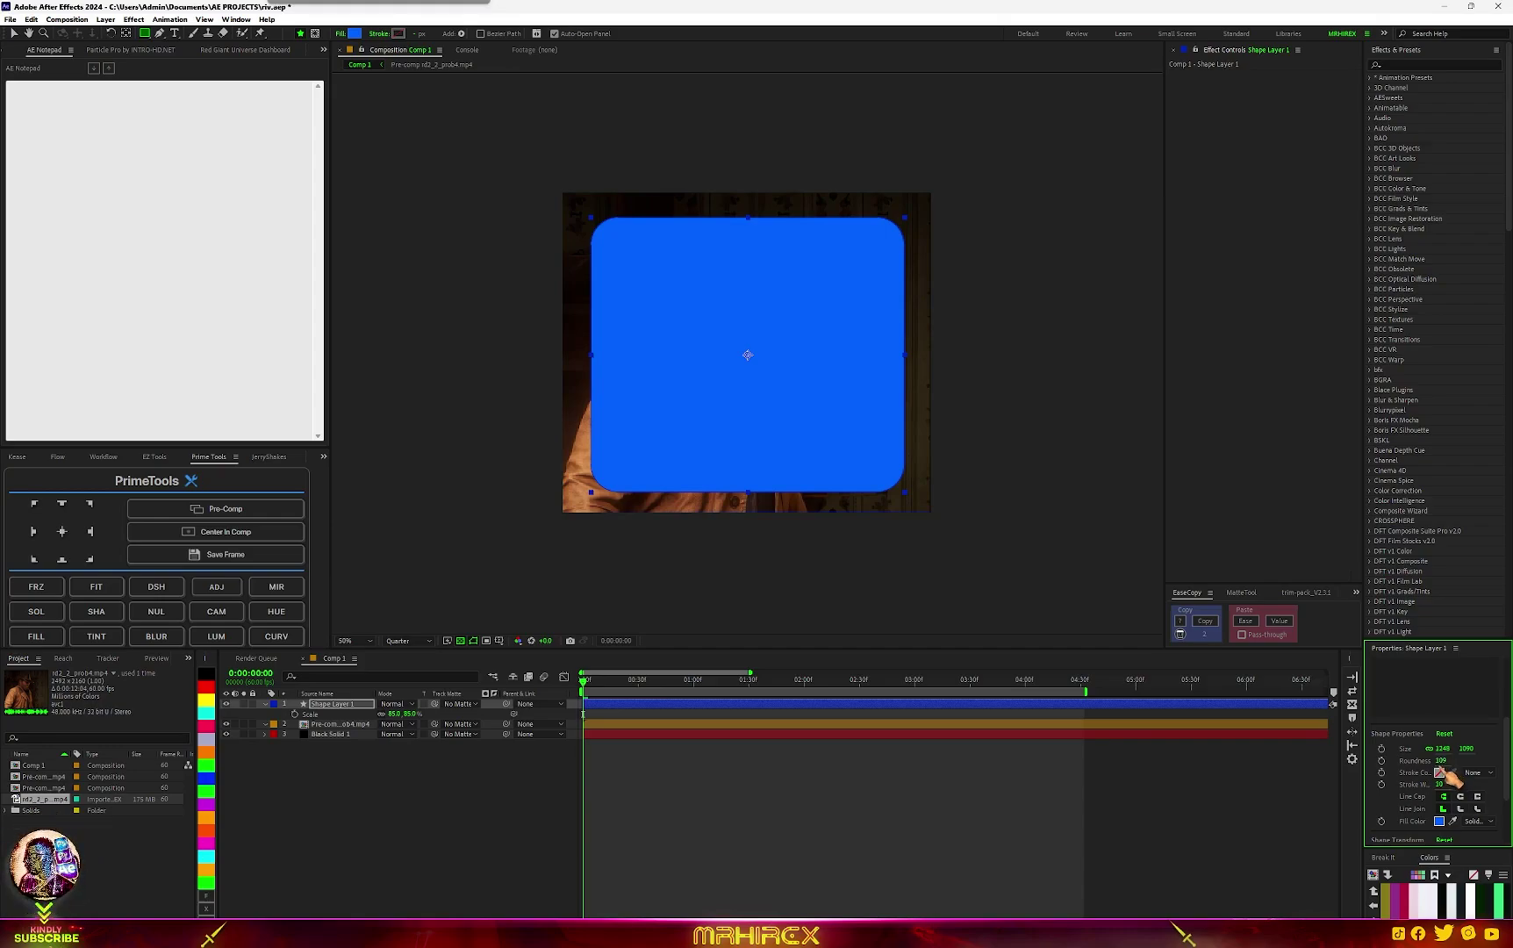
# Duplicate the footage pre-comp layer, placing the copy above the shape layer and hiding the original.
pyautogui.click(309, 707)
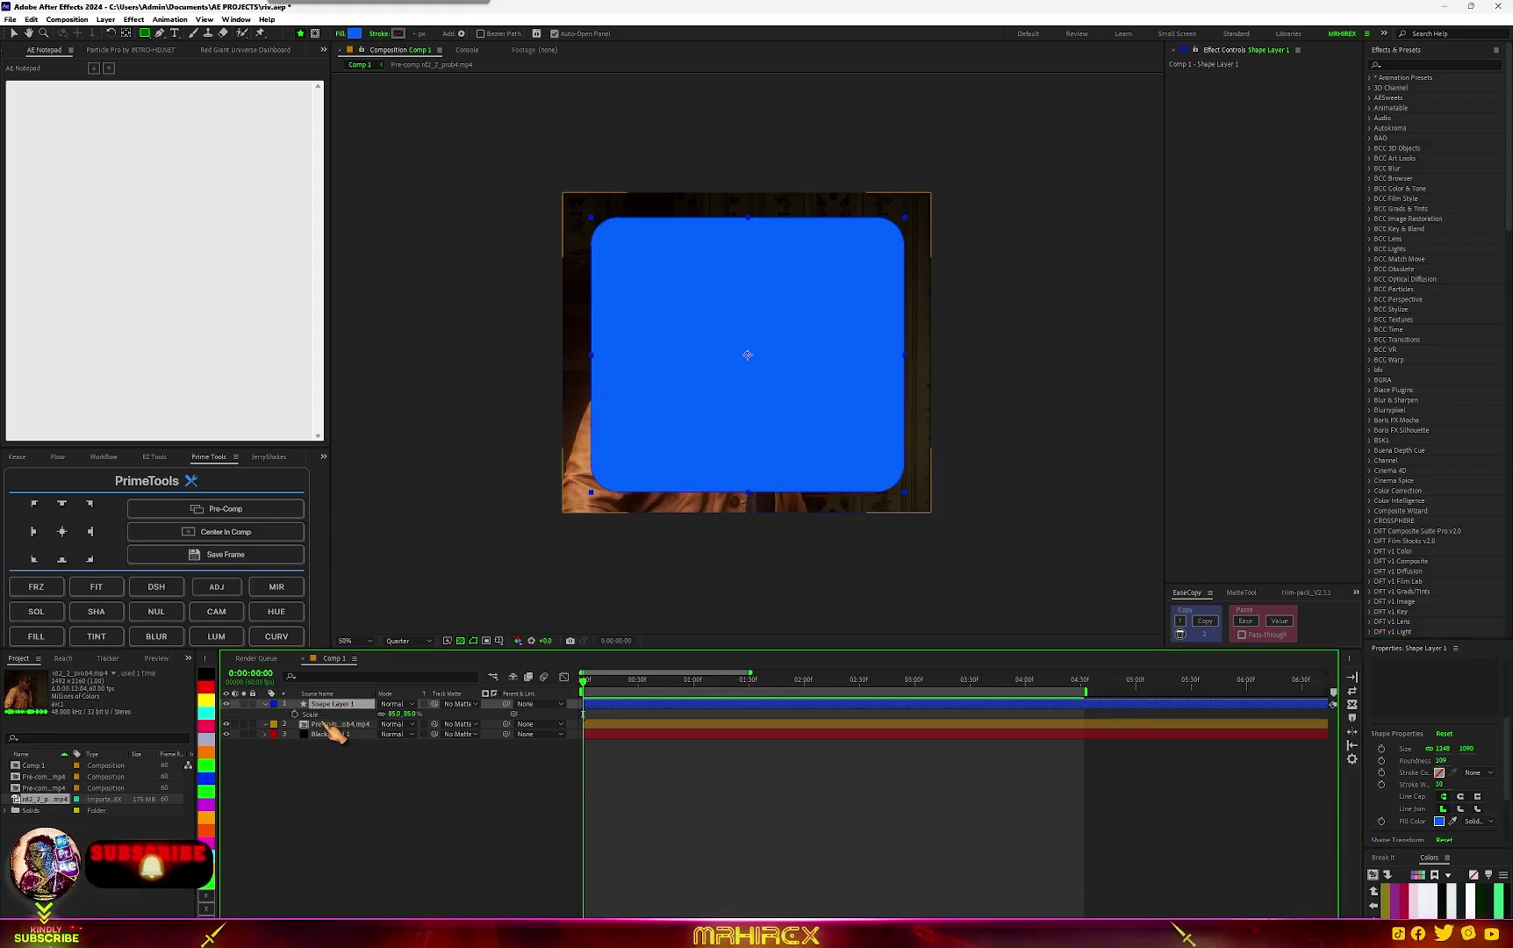
pyautogui.click(332, 725)
pyautogui.hotkey('ctrl', 'd')
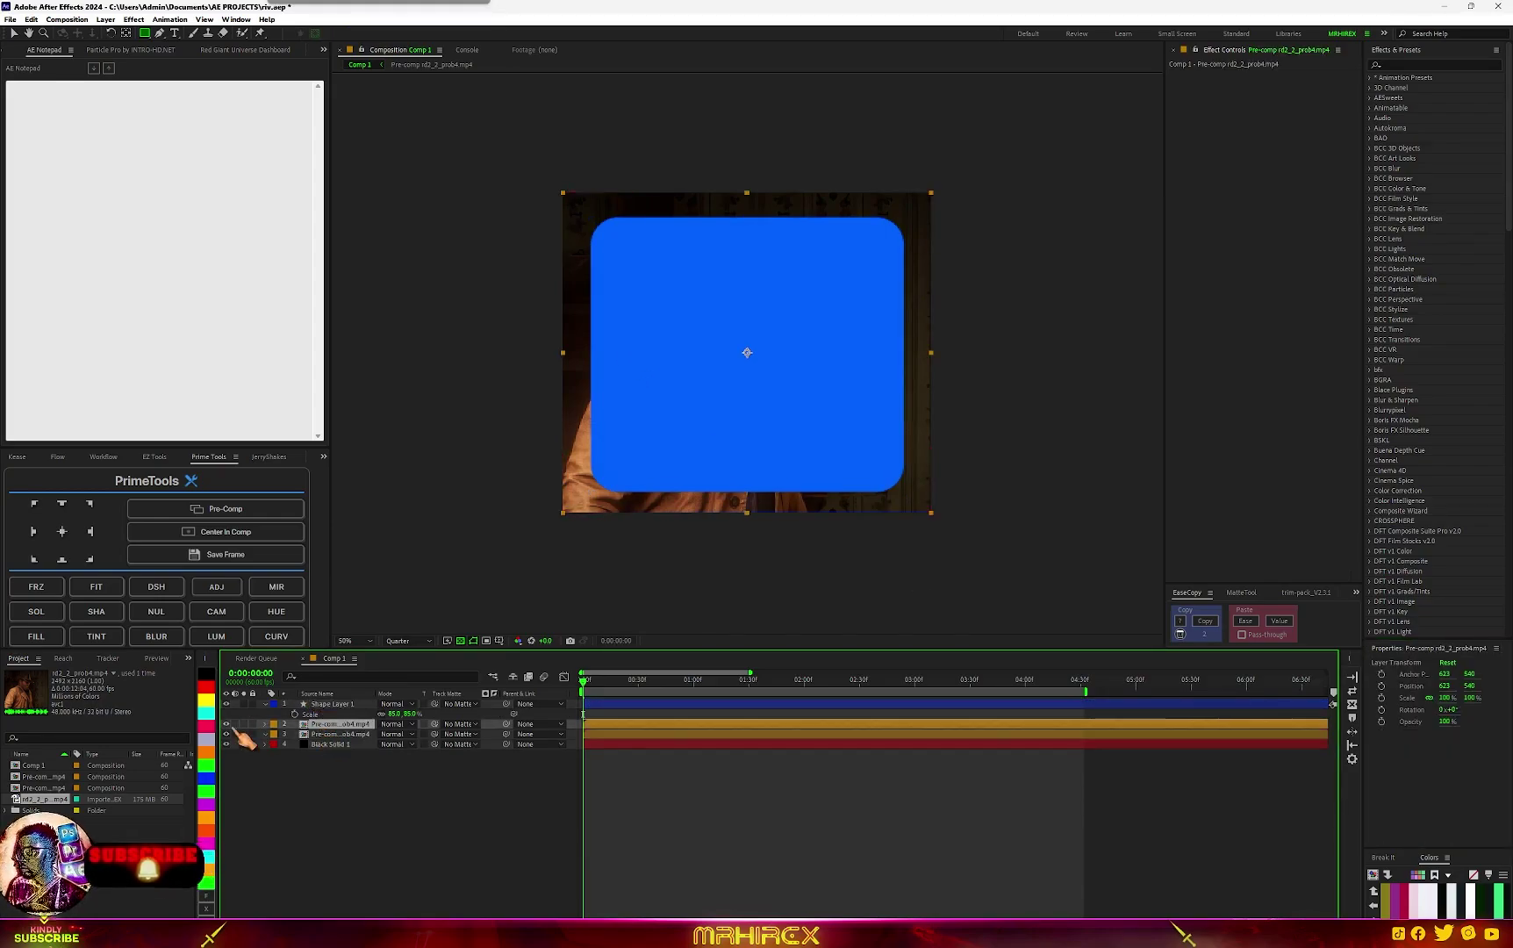
pyautogui.moveTo(330, 732); pyautogui.dragTo(331, 702)
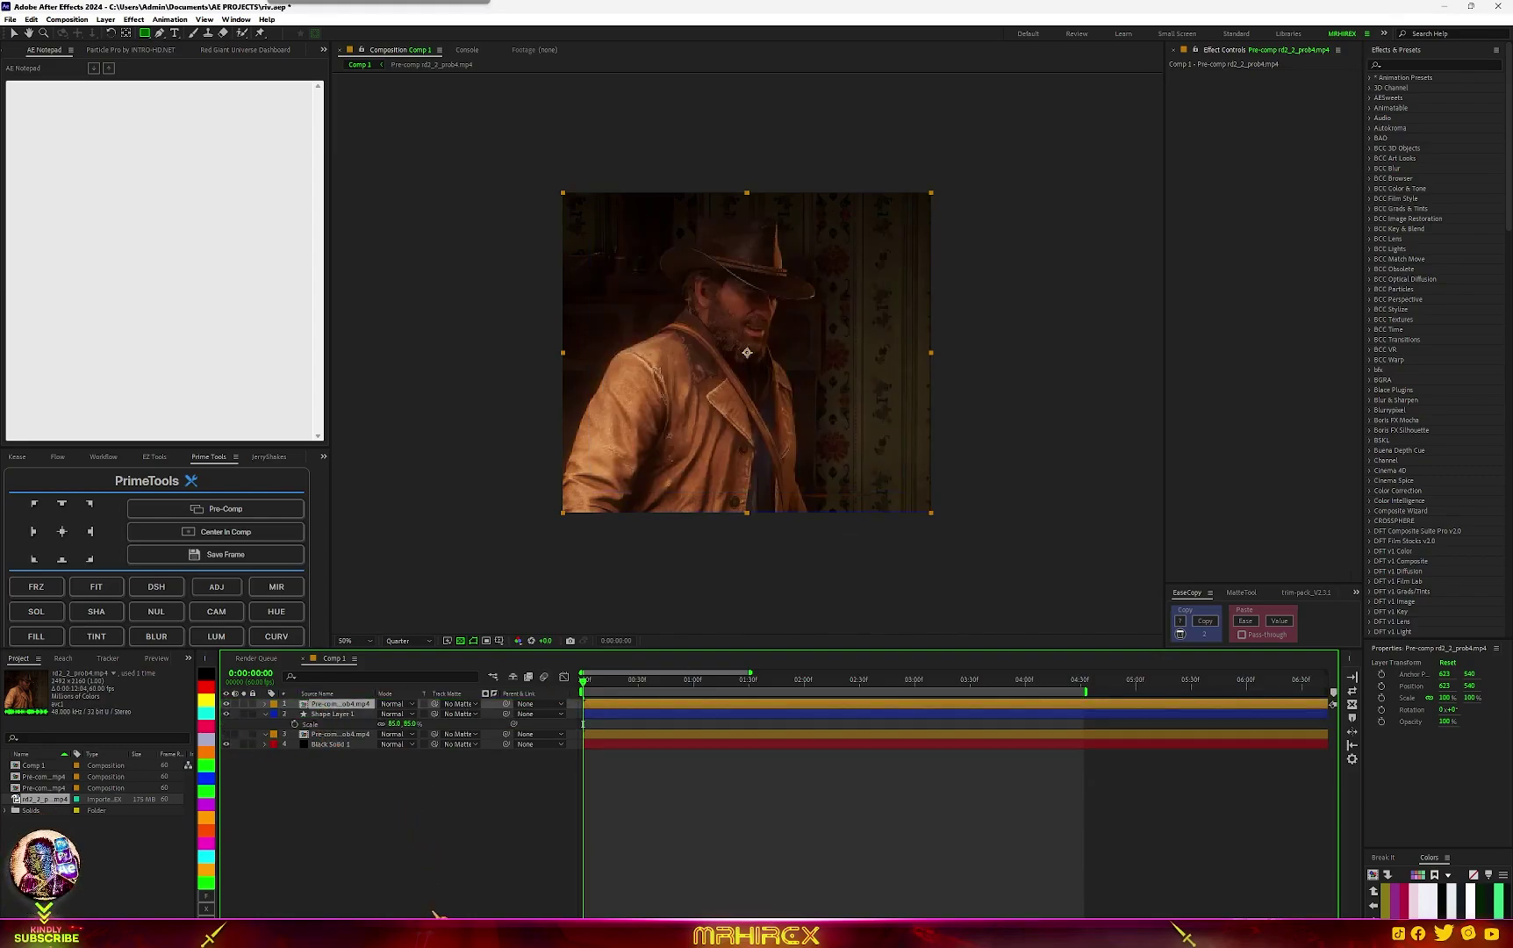
# Assign the shape layer as the track matte of the top footage pre-comp layer.
pyautogui.press('F4')
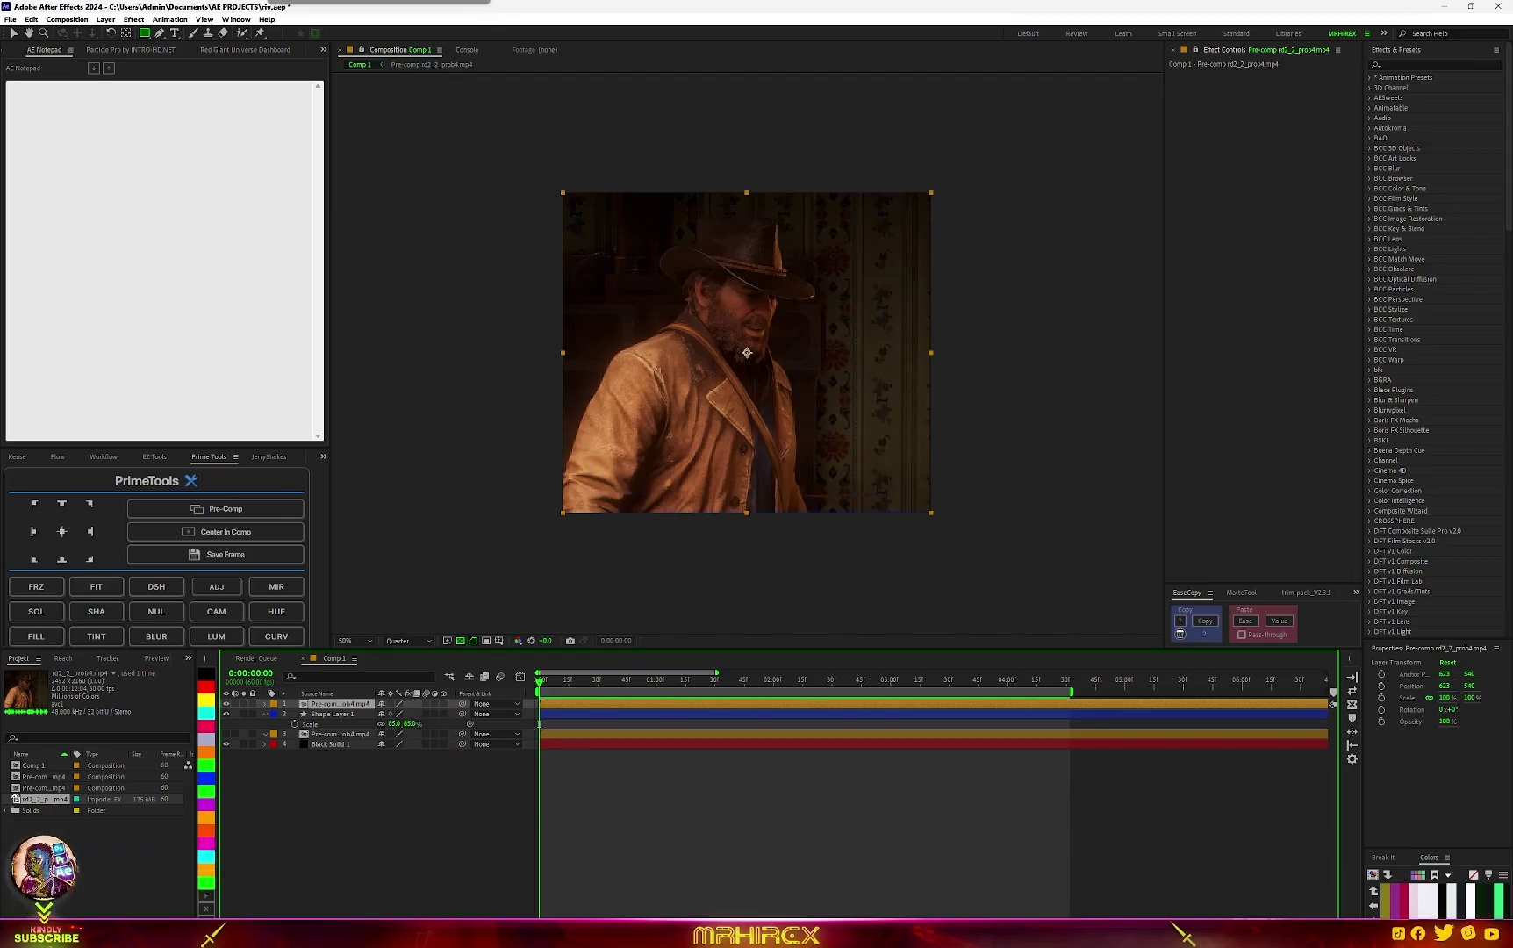
pyautogui.press('F4')
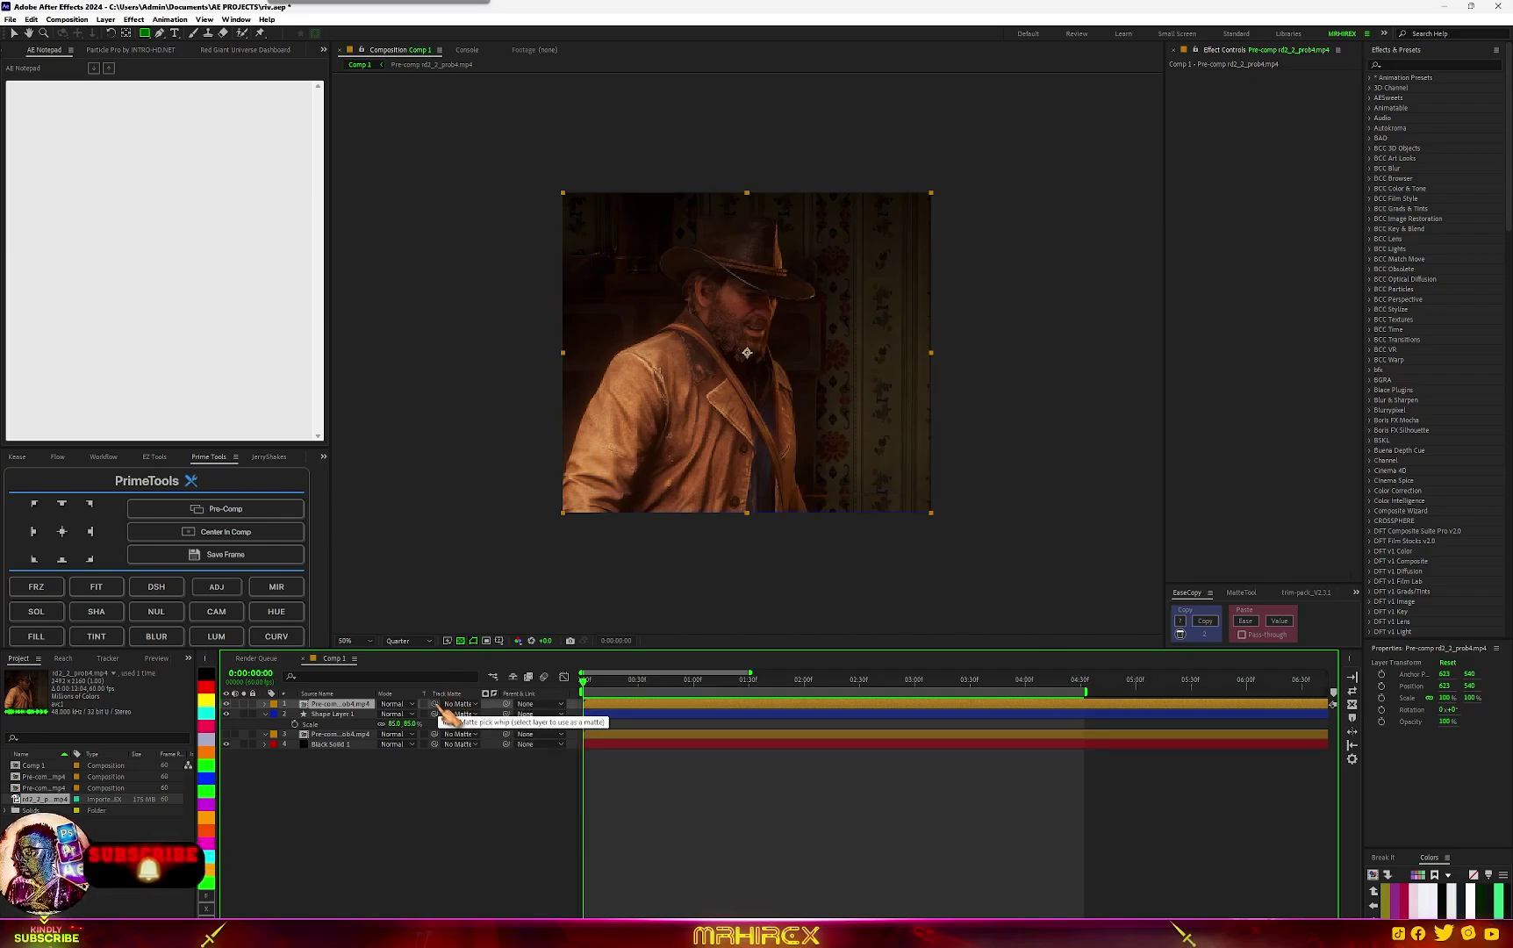
pyautogui.moveTo(439, 711); pyautogui.dragTo(336, 727)
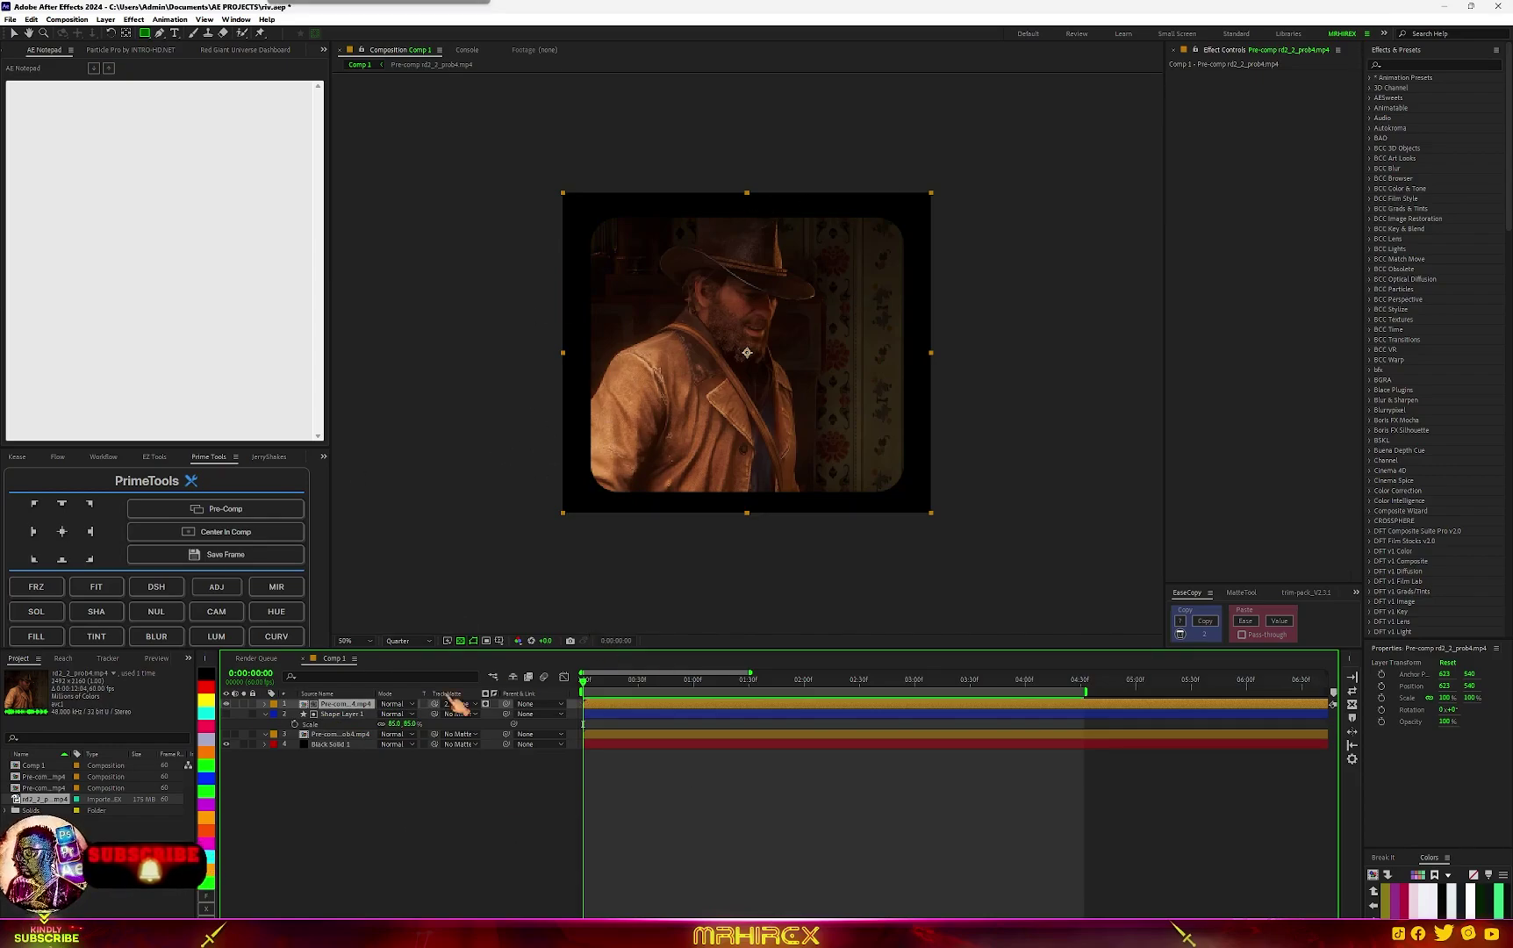
pyautogui.click(265, 715)
# Add a null object and parent both the matted footage layer and the shape layer to it.
pyautogui.rightClick(377, 845)
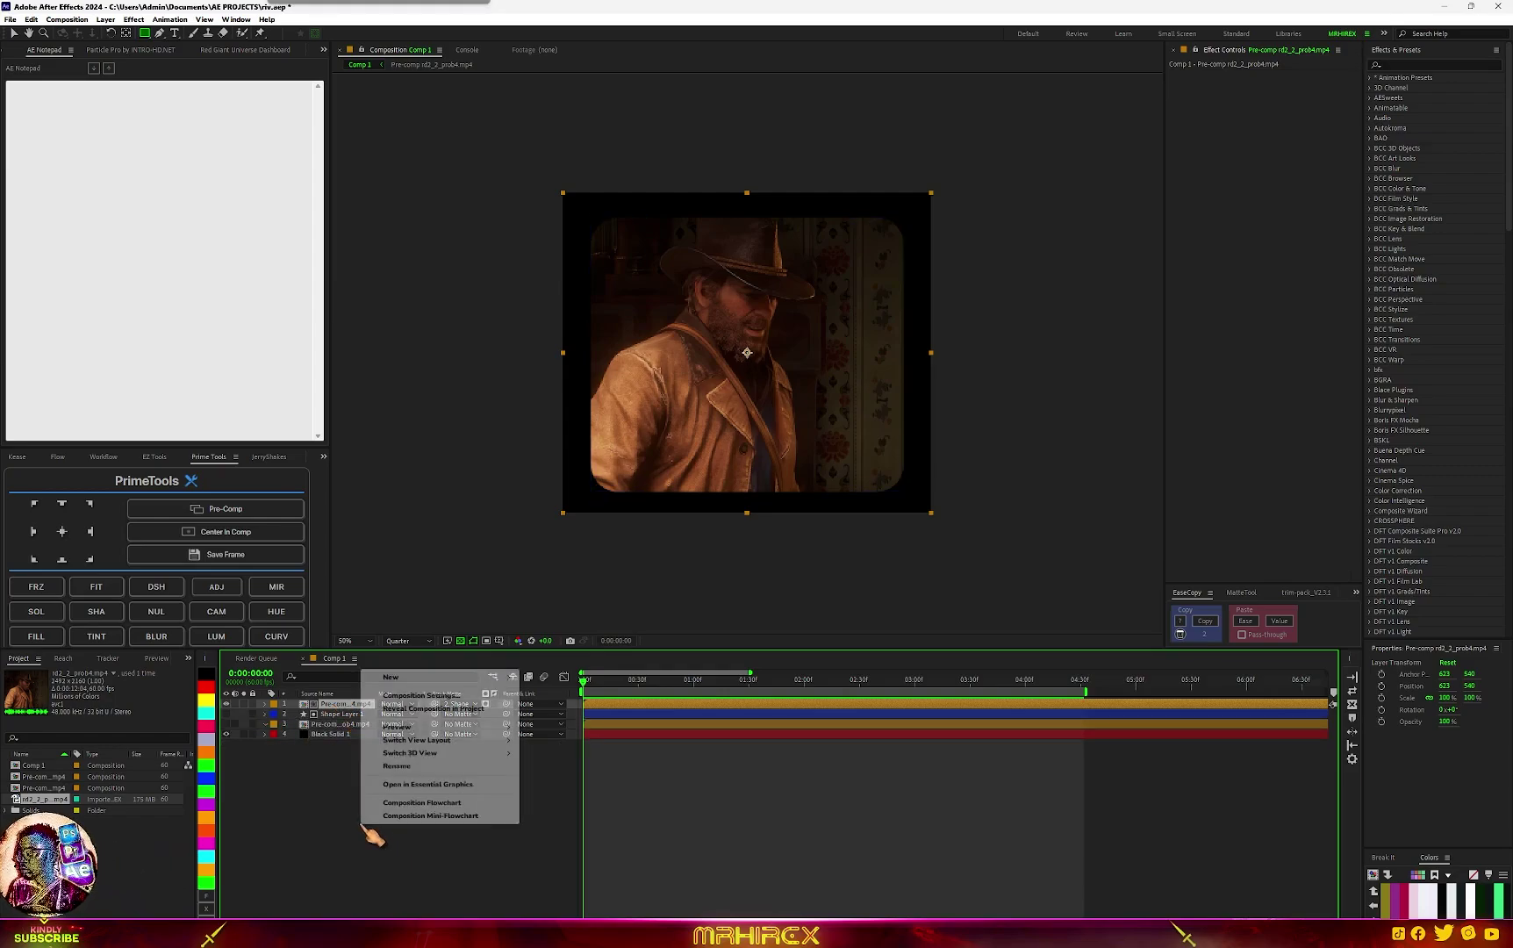
pyautogui.click(281, 891)
pyautogui.click(156, 611)
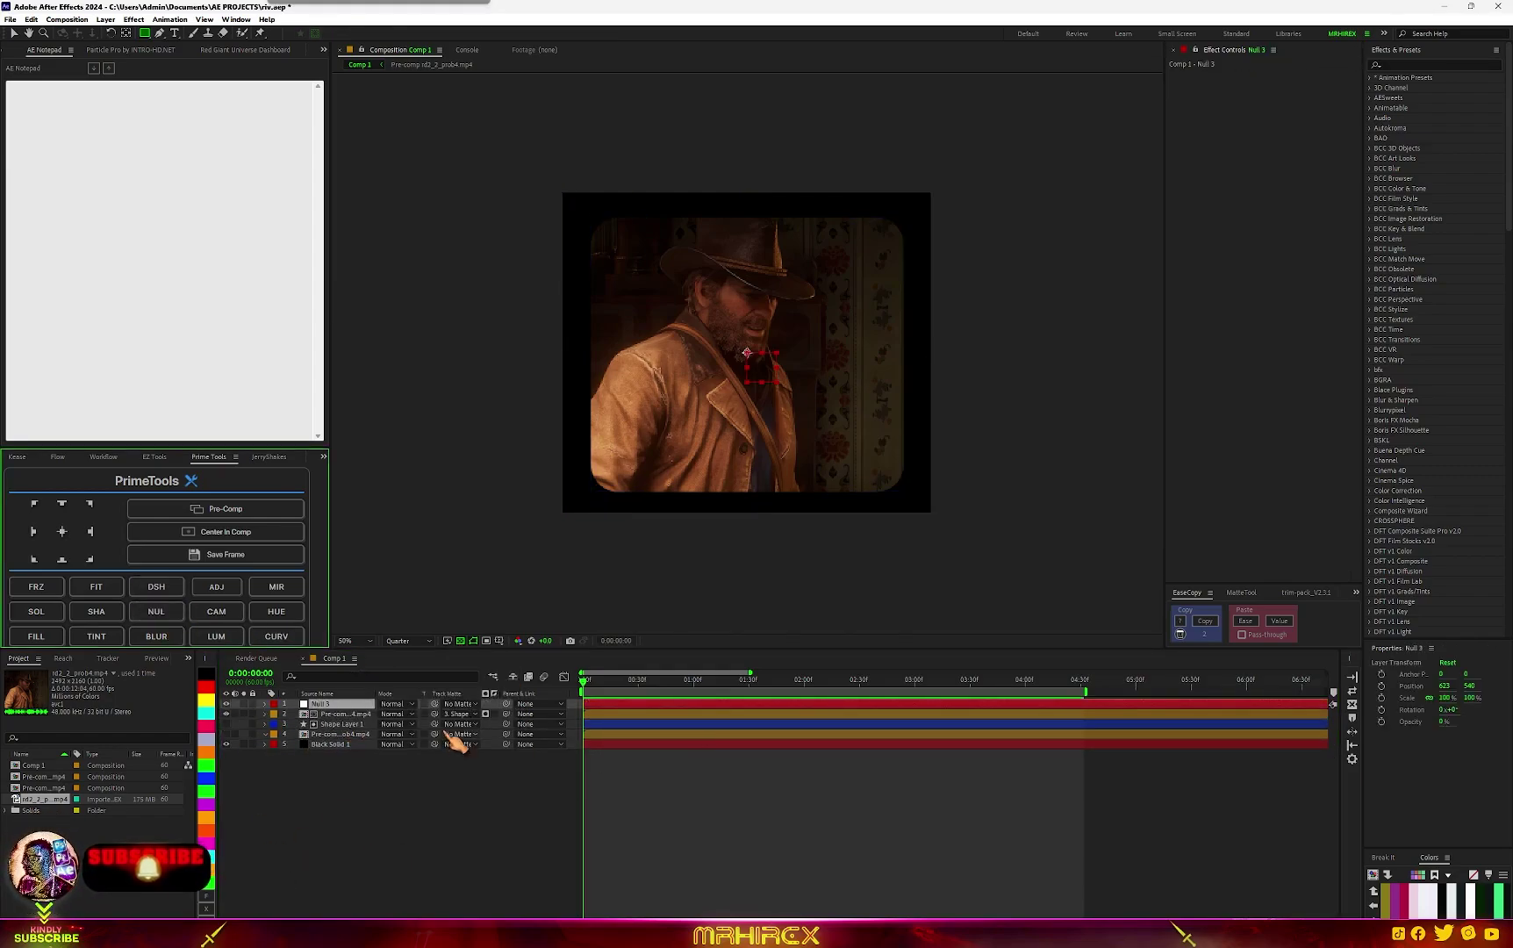
pyautogui.click(353, 714)
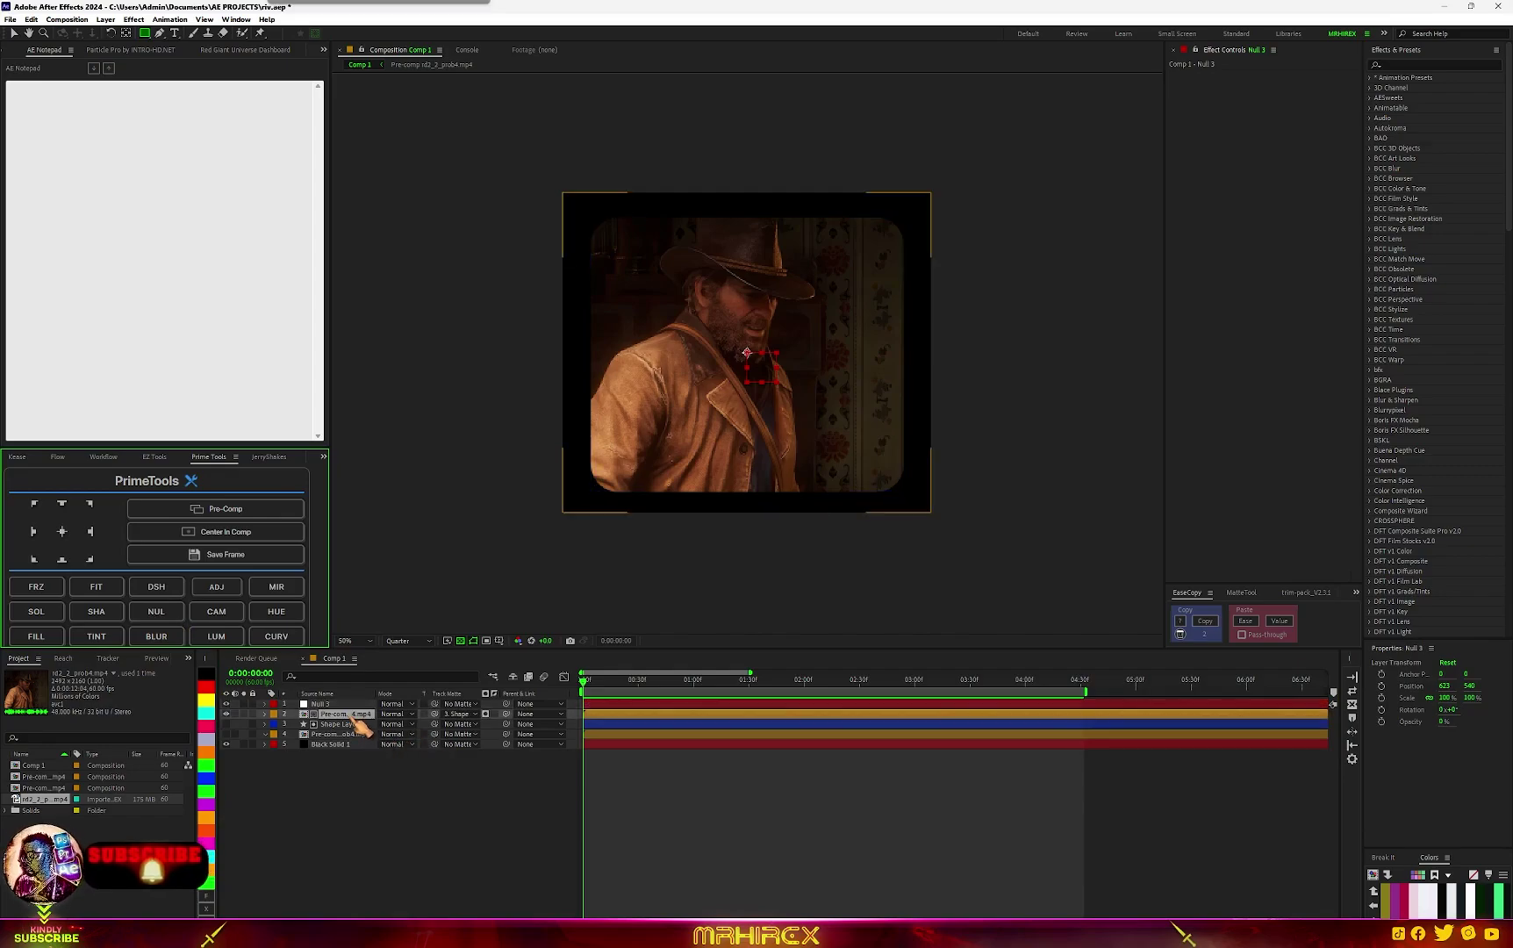
pyautogui.keyDown('shift'); pyautogui.click(346, 724); pyautogui.keyUp('shift')
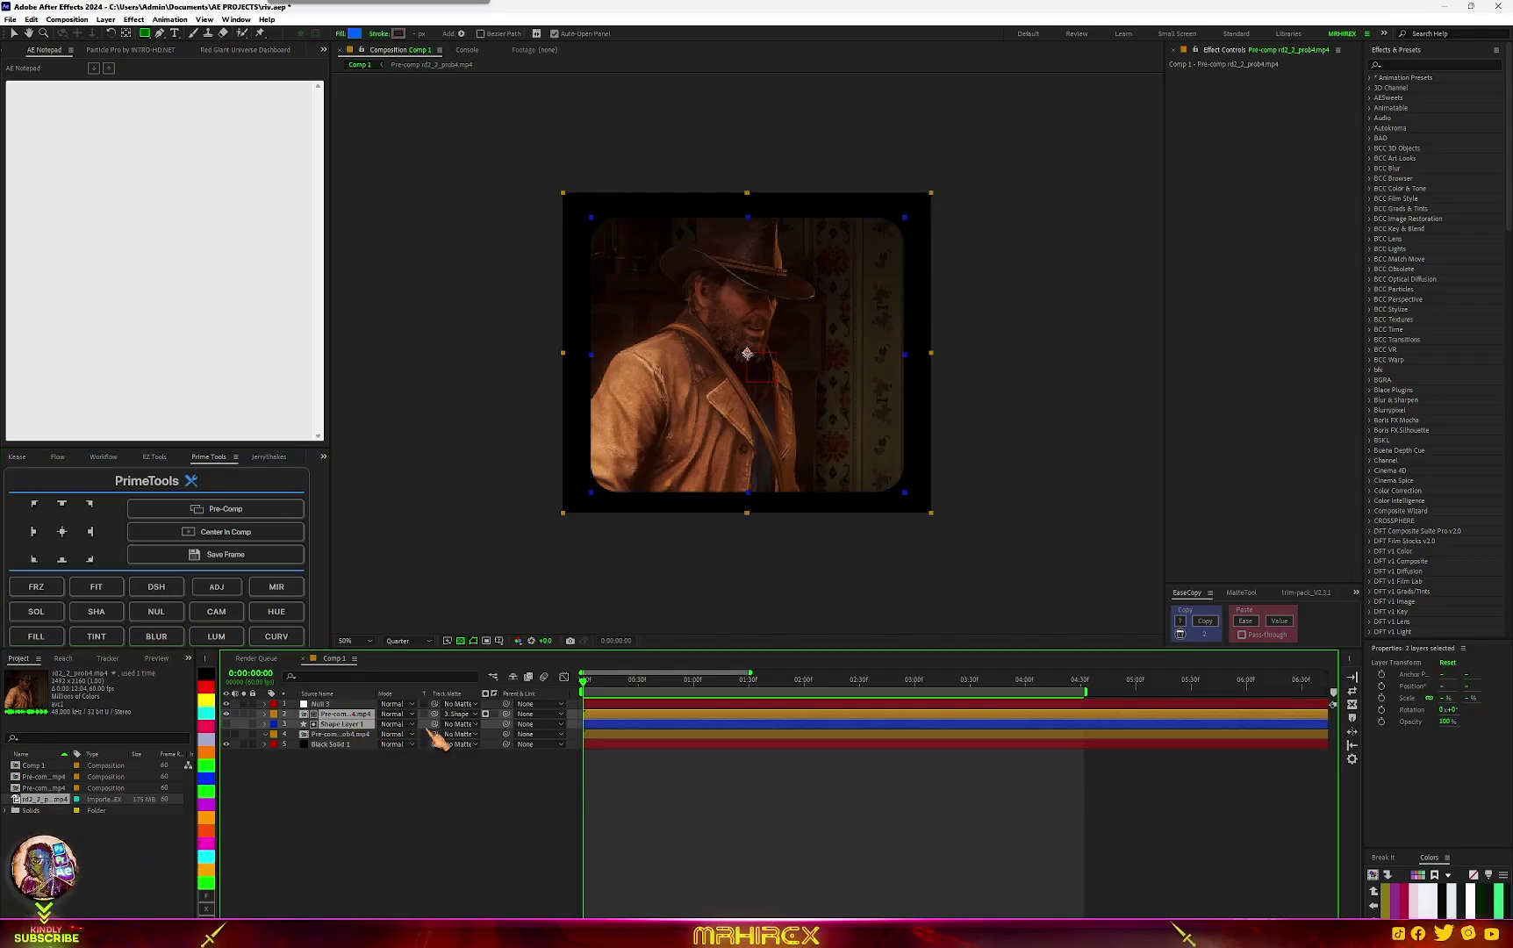
pyautogui.moveTo(506, 724); pyautogui.dragTo(321, 704)
# Keyframe the null's scale from 123% at the start to 97% at 0:00:02:29 and preview the zoom-out.
pyautogui.click(604, 704)
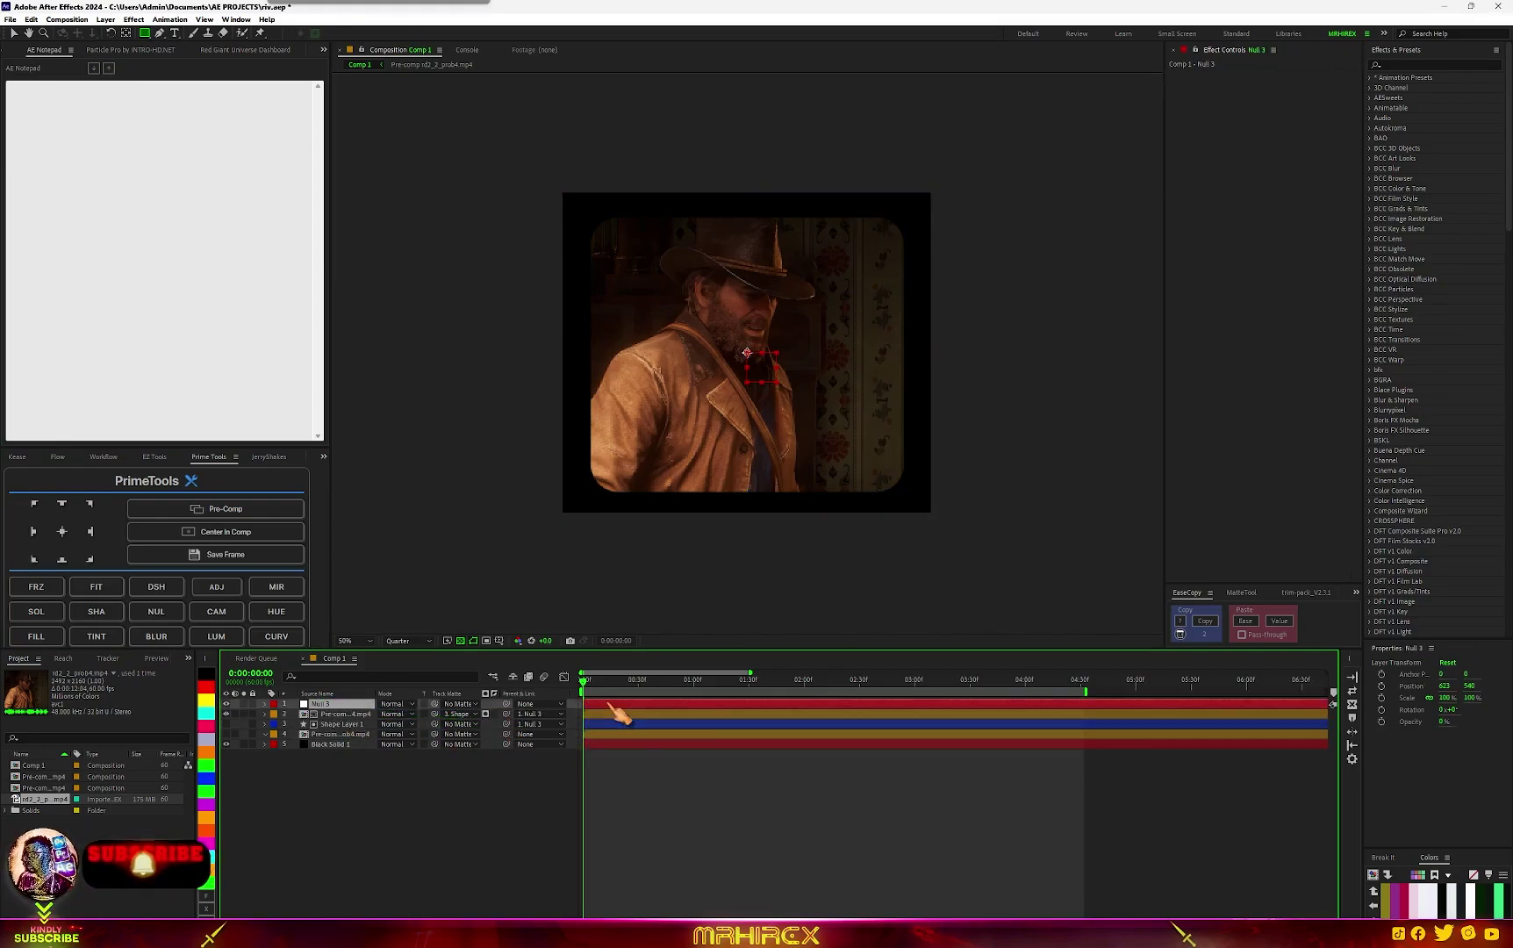
pyautogui.press('s')
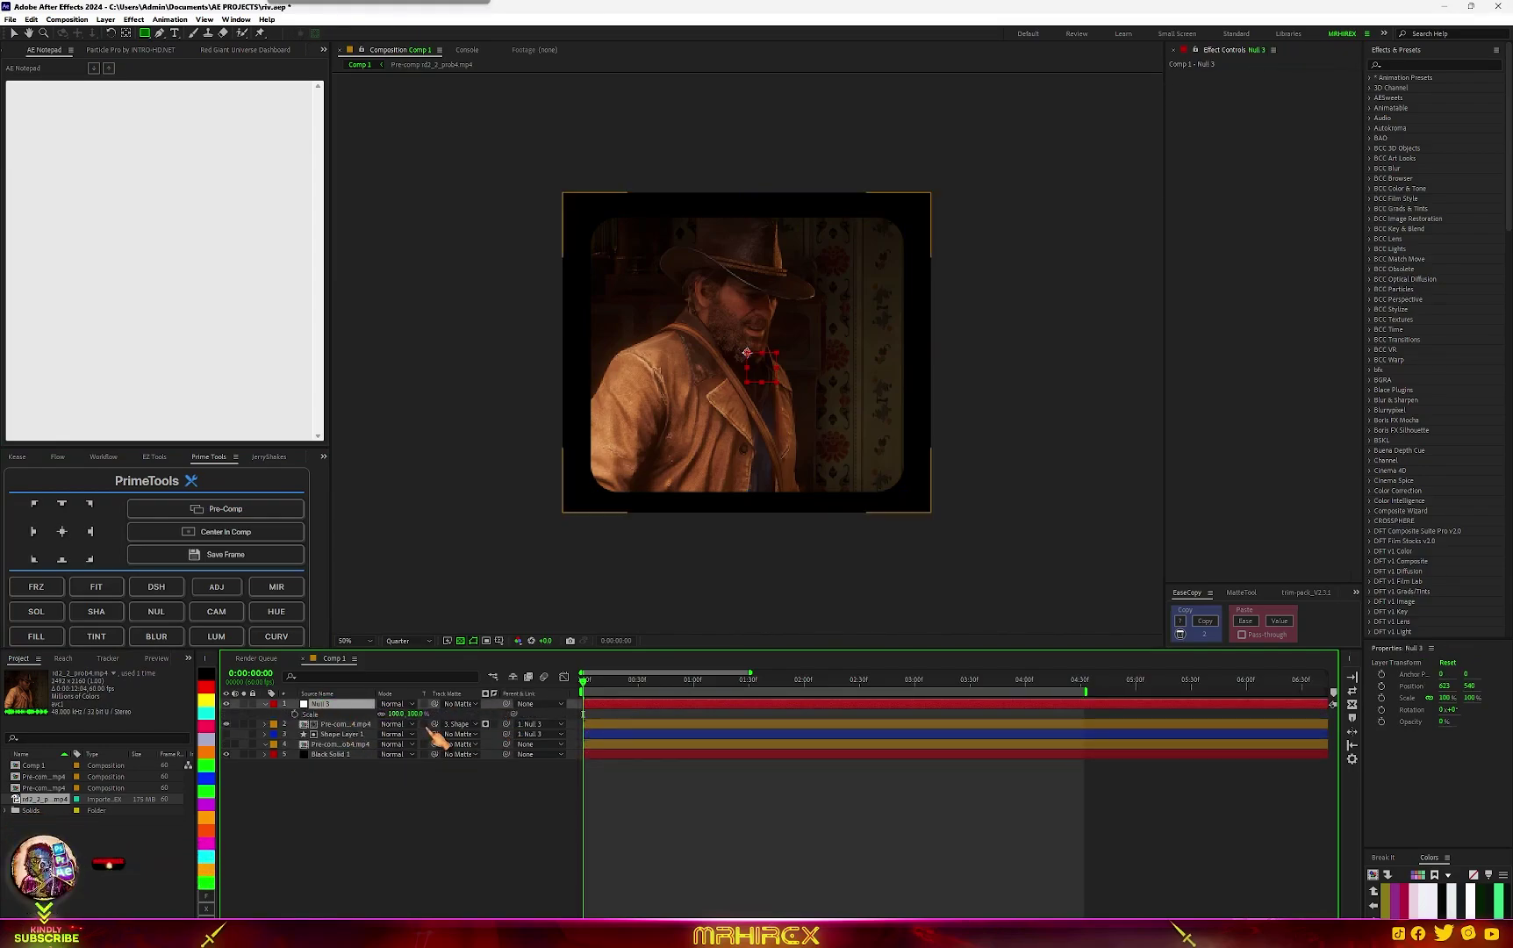
pyautogui.moveTo(417, 714); pyautogui.dragTo(862, 696)
pyautogui.click(295, 714)
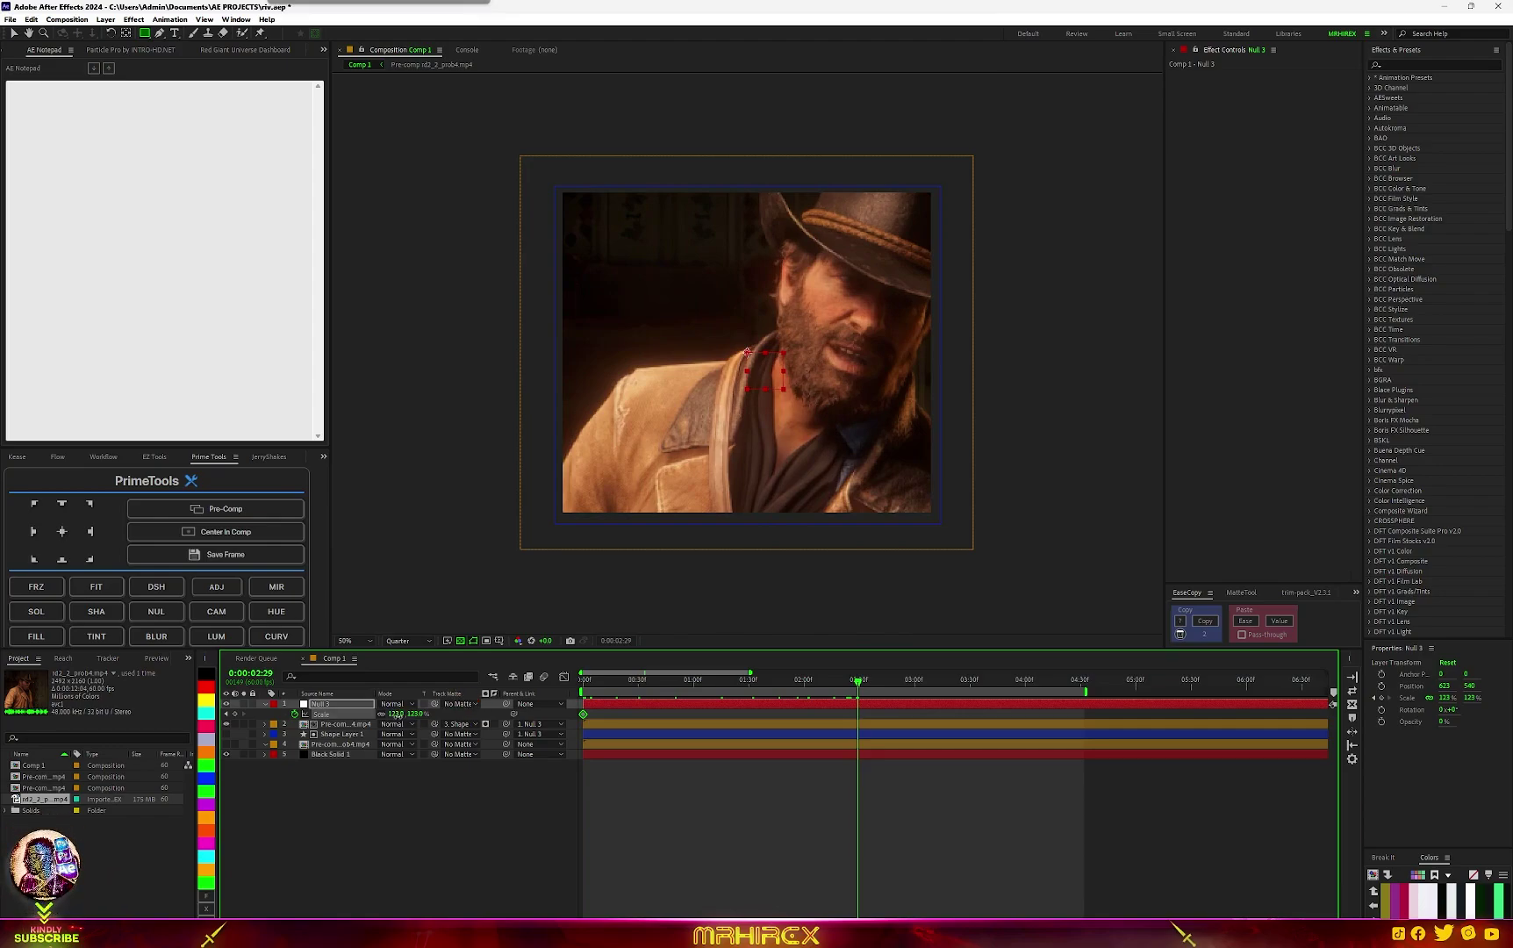
pyautogui.click(235, 714)
pyautogui.press('space')
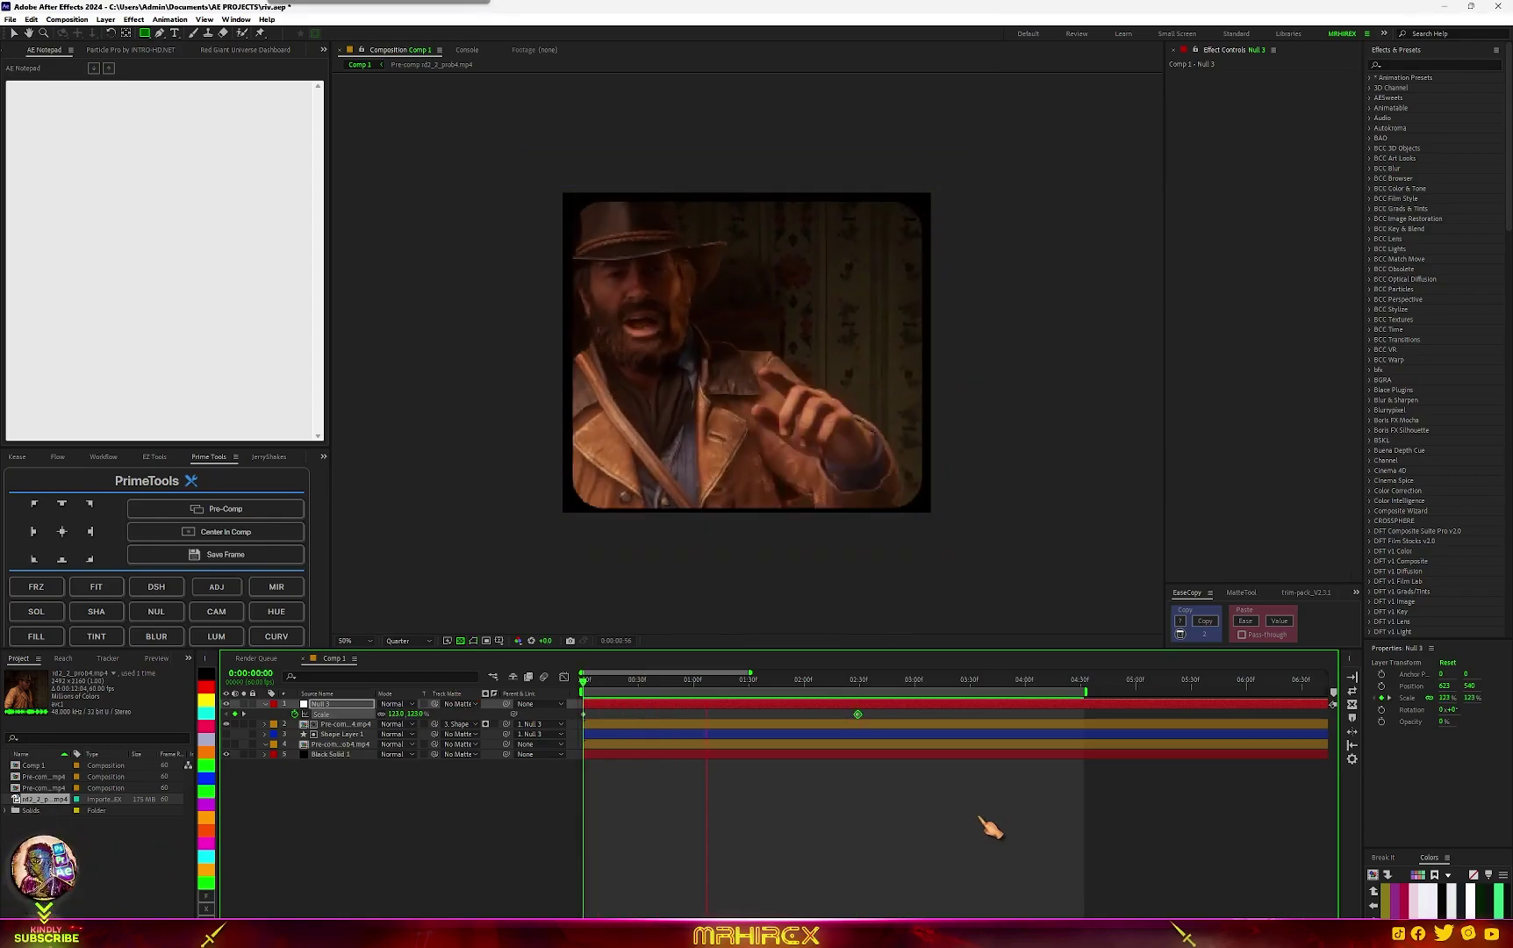
# Move the null's ending scale keyframe earlier to about 0:00:01:30, with easing on the zoom-out, and preview the motion.
pyautogui.click(891, 727)
pyautogui.moveTo(858, 714); pyautogui.dragTo(748, 714)
pyautogui.click(563, 677)
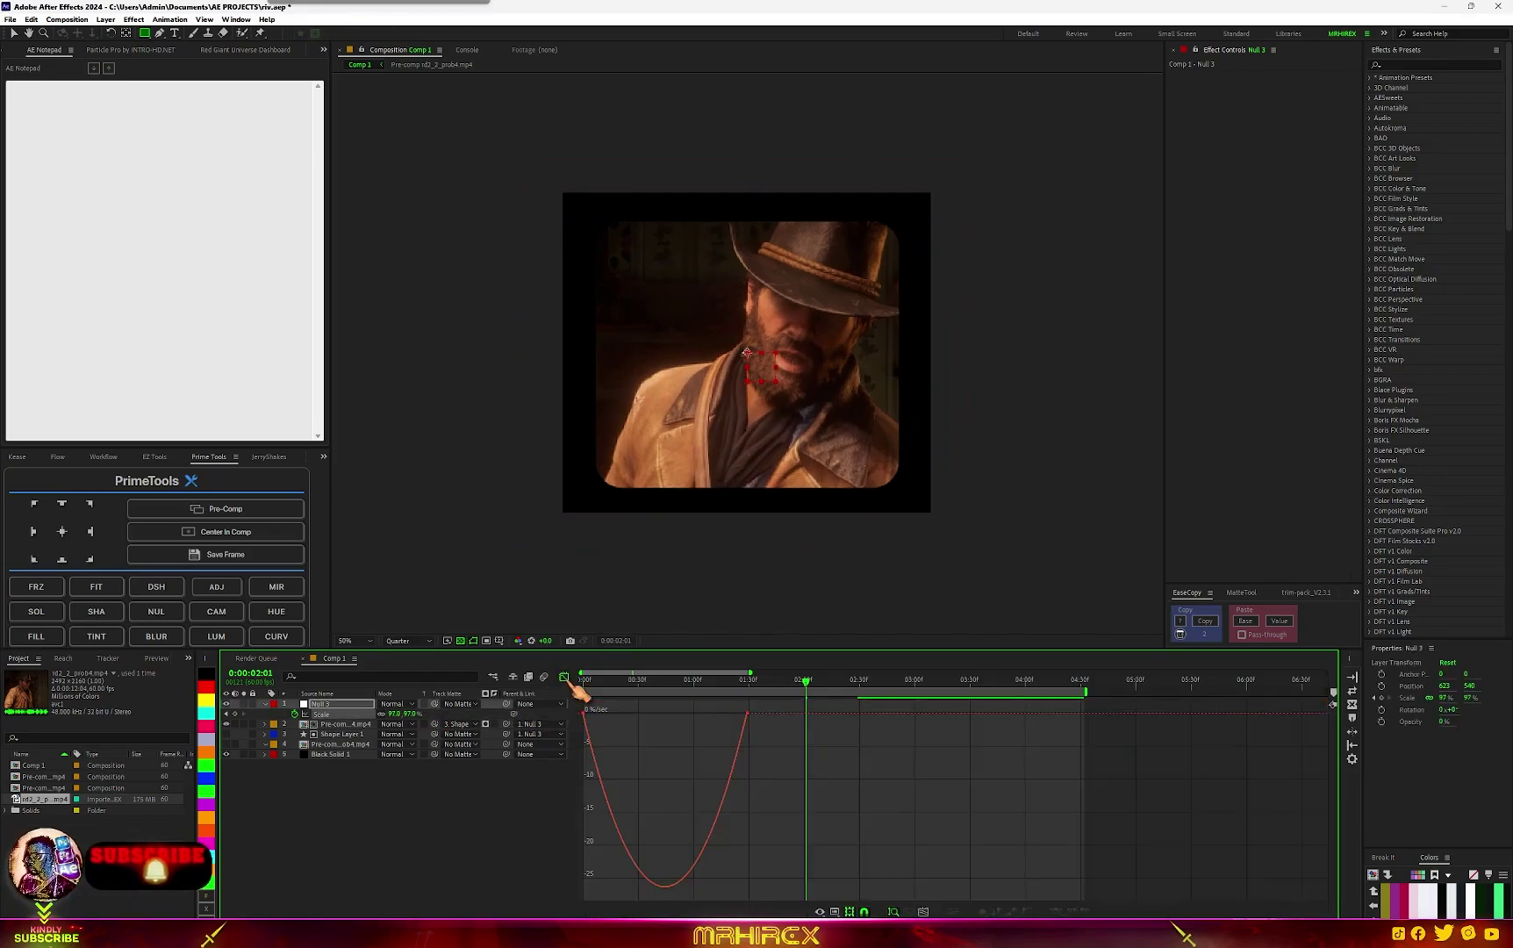
pyautogui.hotkey('shift', 'F3')
pyautogui.press('space')
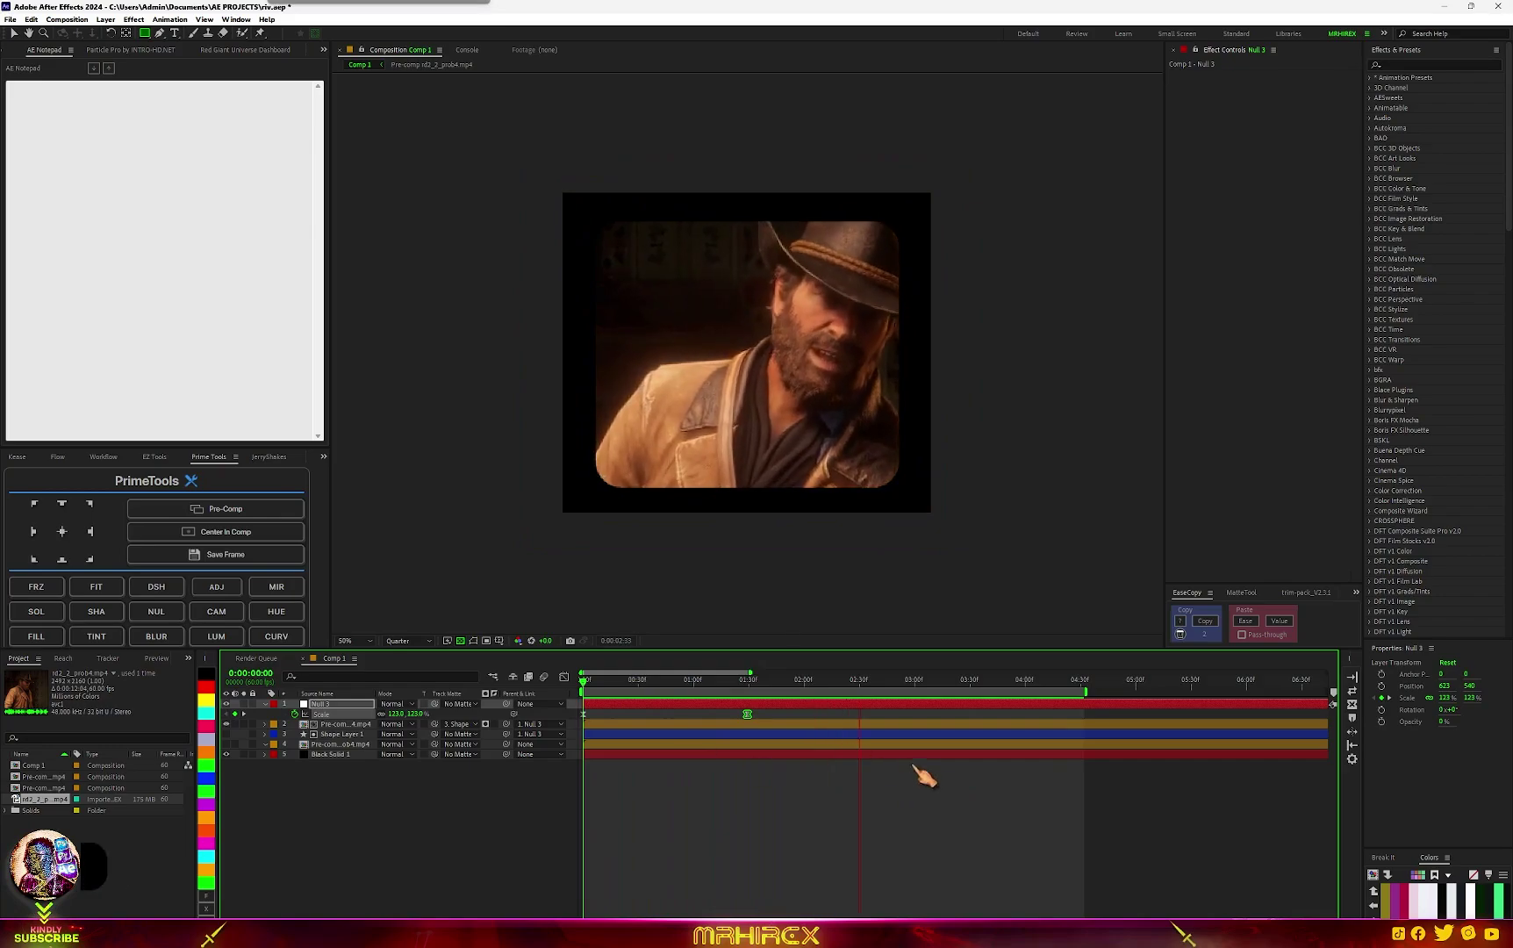
pyautogui.press('space')
# Add a holding 97% scale keyframe on the null at about 3 seconds, and scale it up to 125% at 0:00:05:55.
pyautogui.click(235, 714)
pyautogui.press('-')
pyautogui.moveTo(782, 692)
pyautogui.mouseDown()
pyautogui.moveTo(875, 690)
pyautogui.moveTo(773, 712)
pyautogui.moveTo(939, 693)
pyautogui.moveTo(826, 682)
pyautogui.mouseUp()
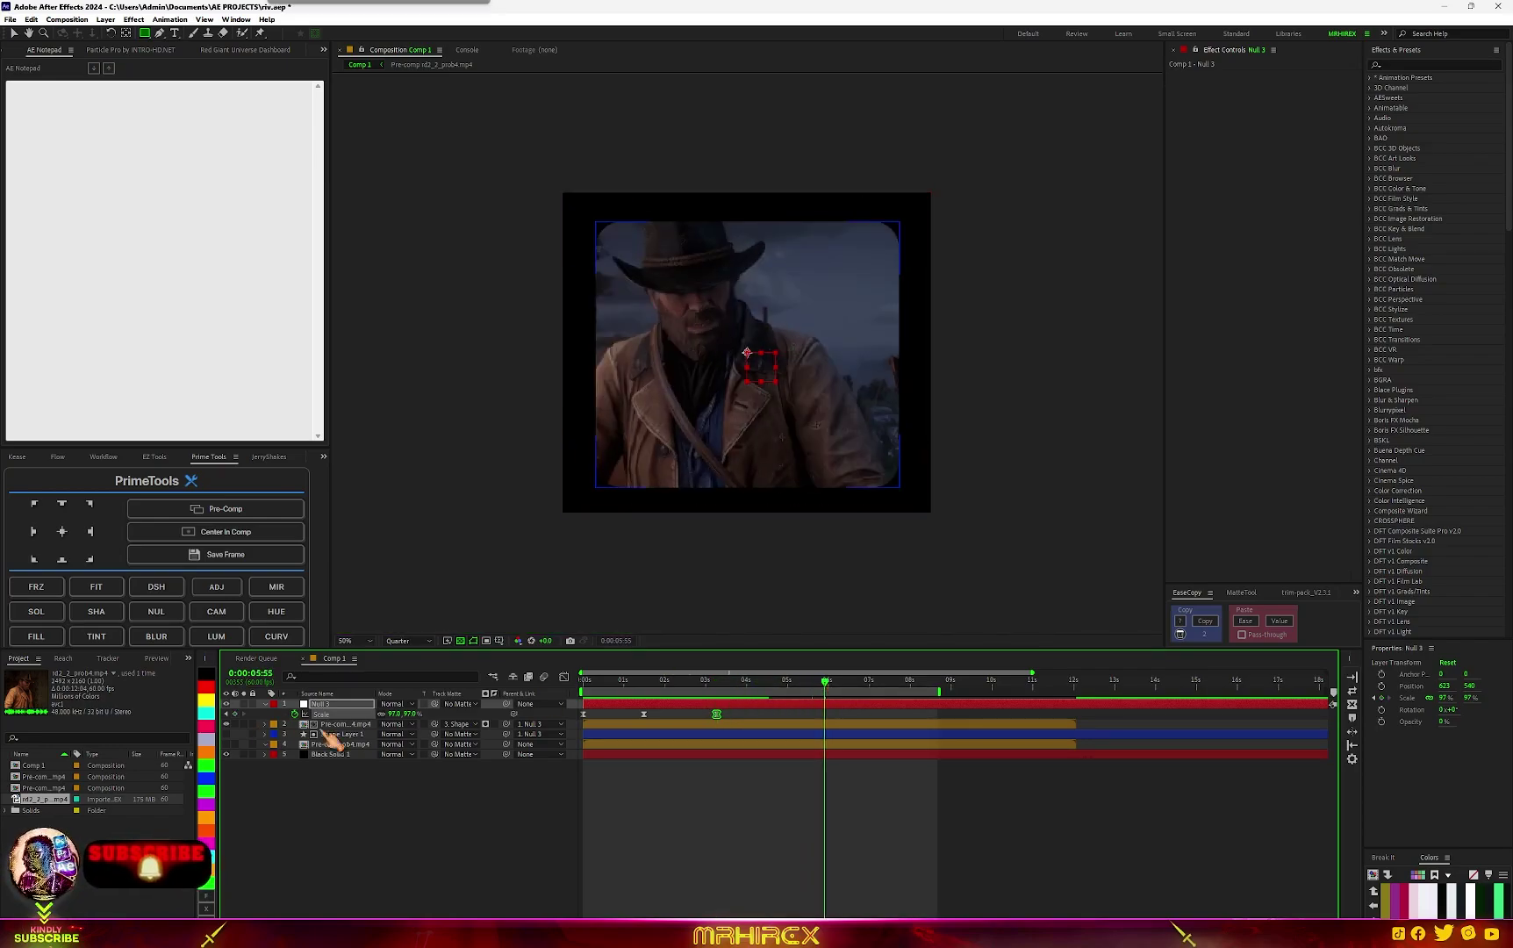
pyautogui.moveTo(405, 714); pyautogui.dragTo(432, 714)
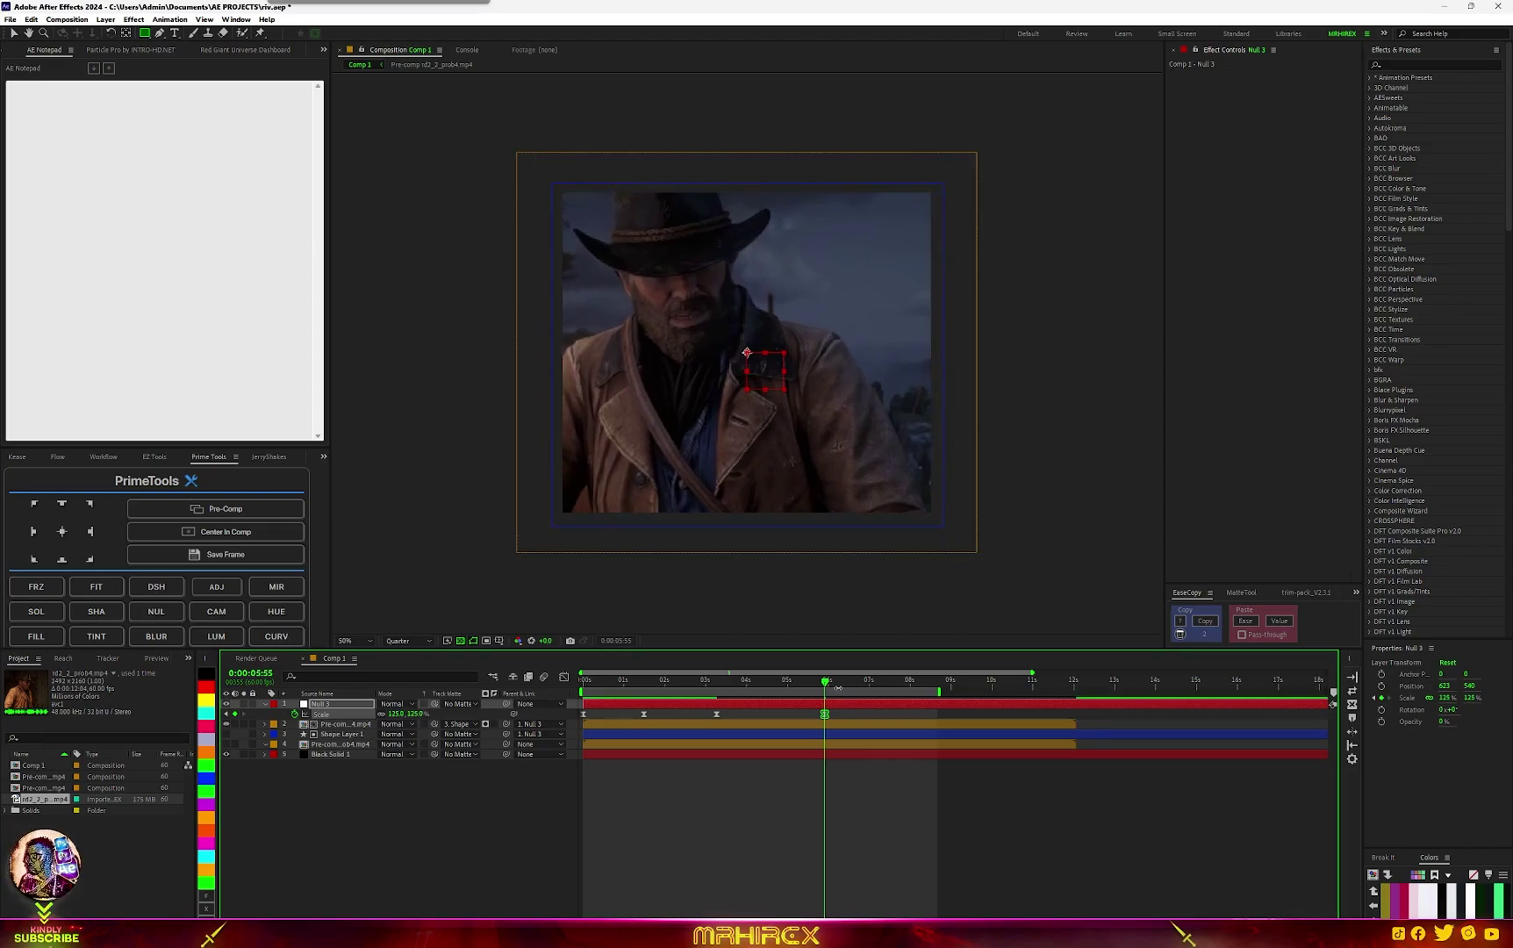
pyautogui.press('space')
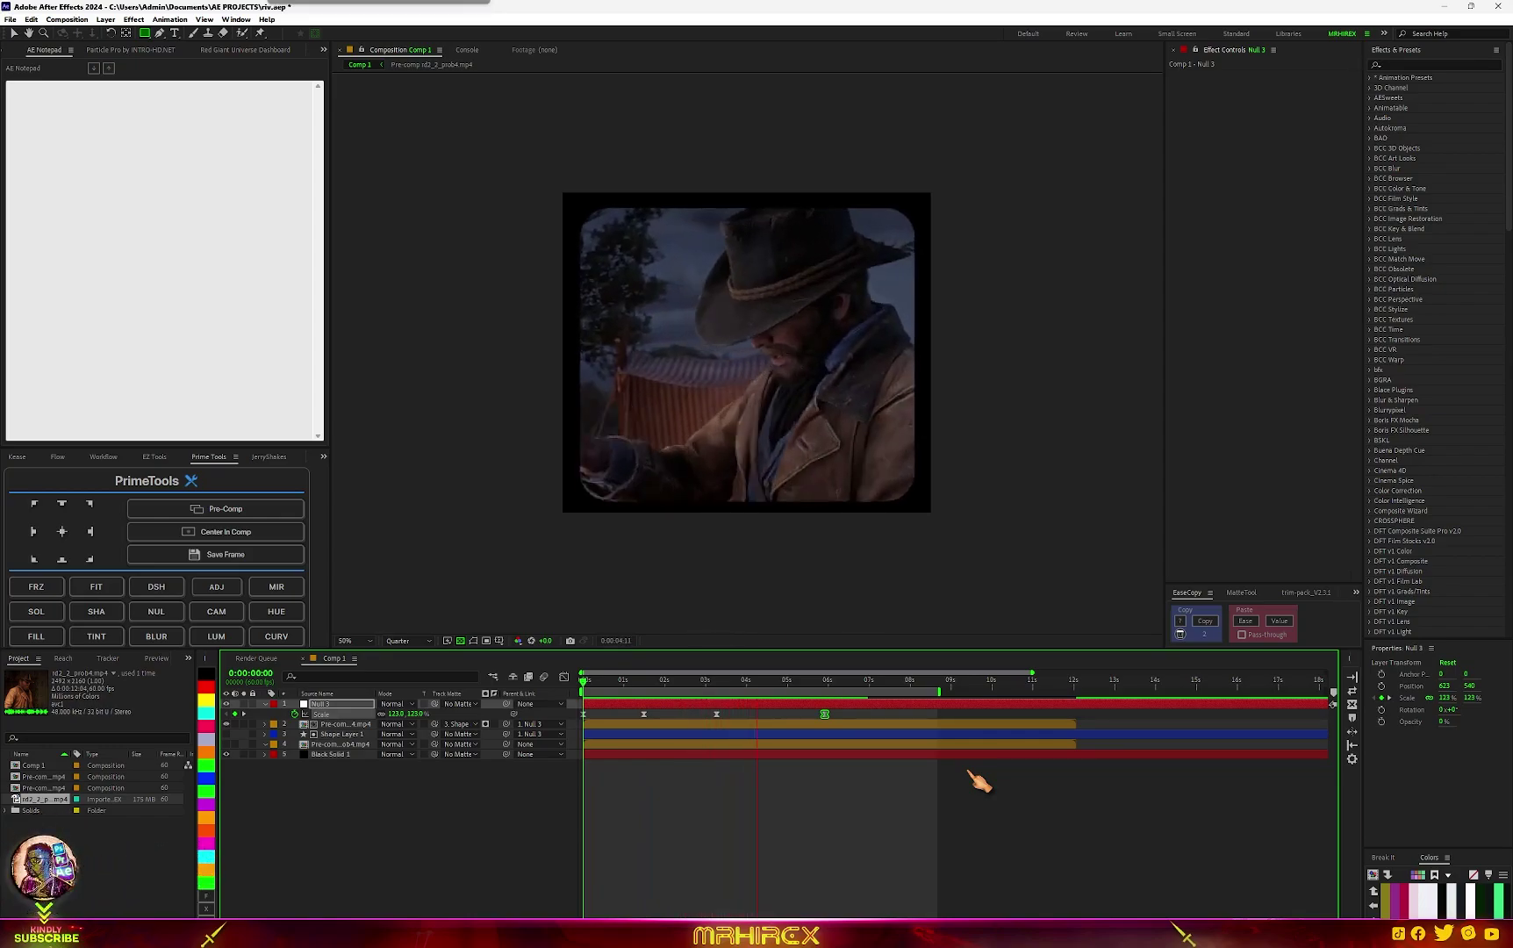
pyautogui.press('space')
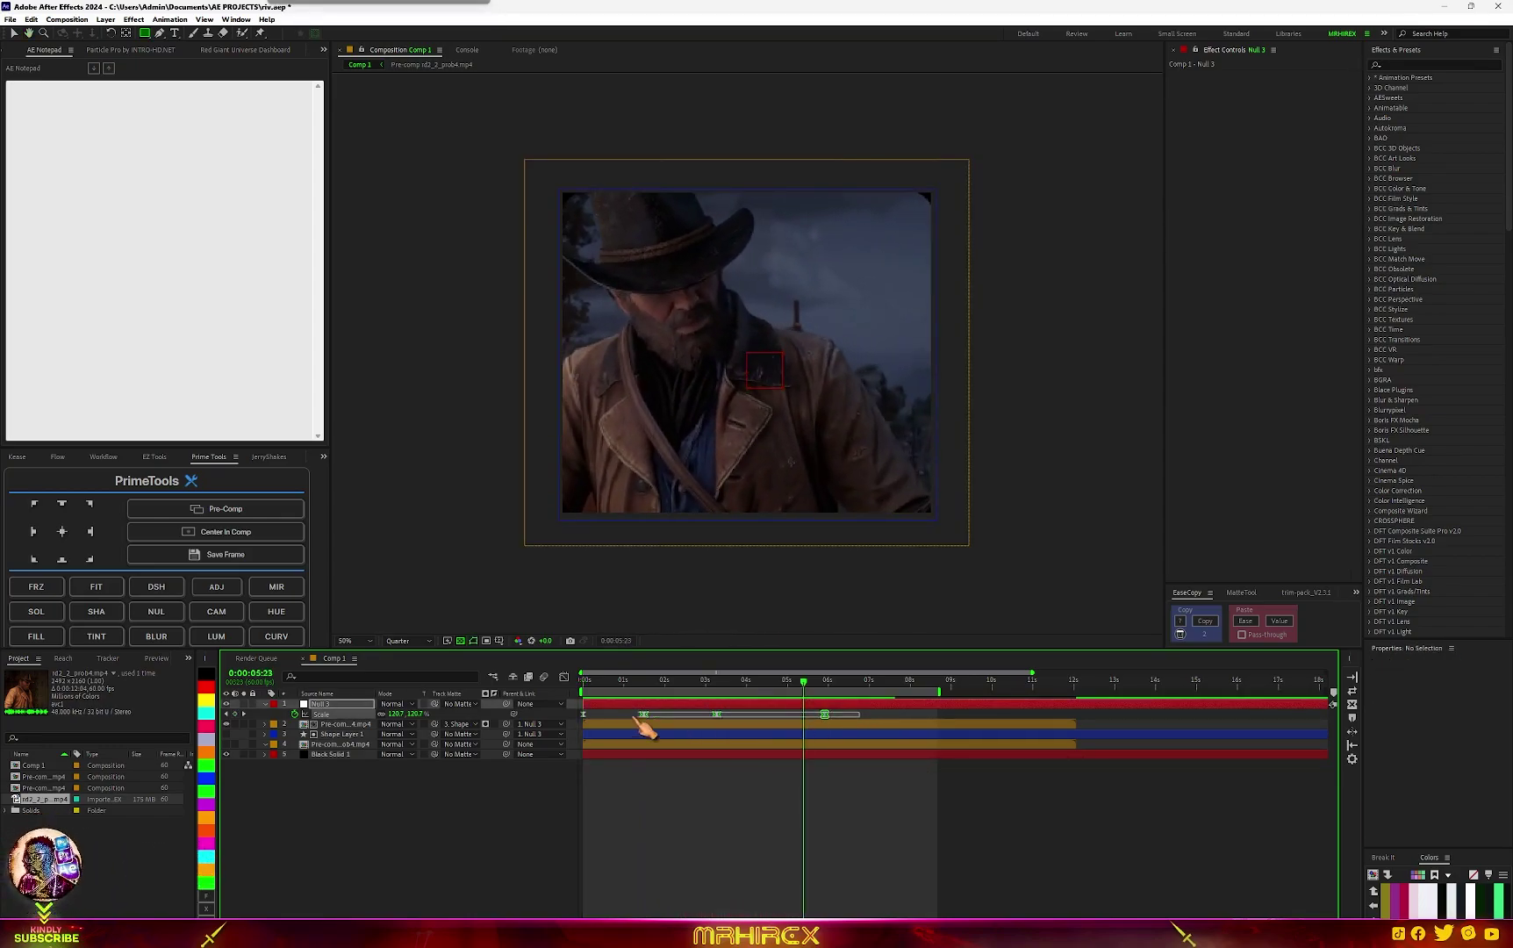
# Reshape the speed graph of the null's closing scale-up so it peaks early and slows down gradually.
pyautogui.click(563, 677)
pyautogui.moveTo(873, 745); pyautogui.dragTo(817, 784)
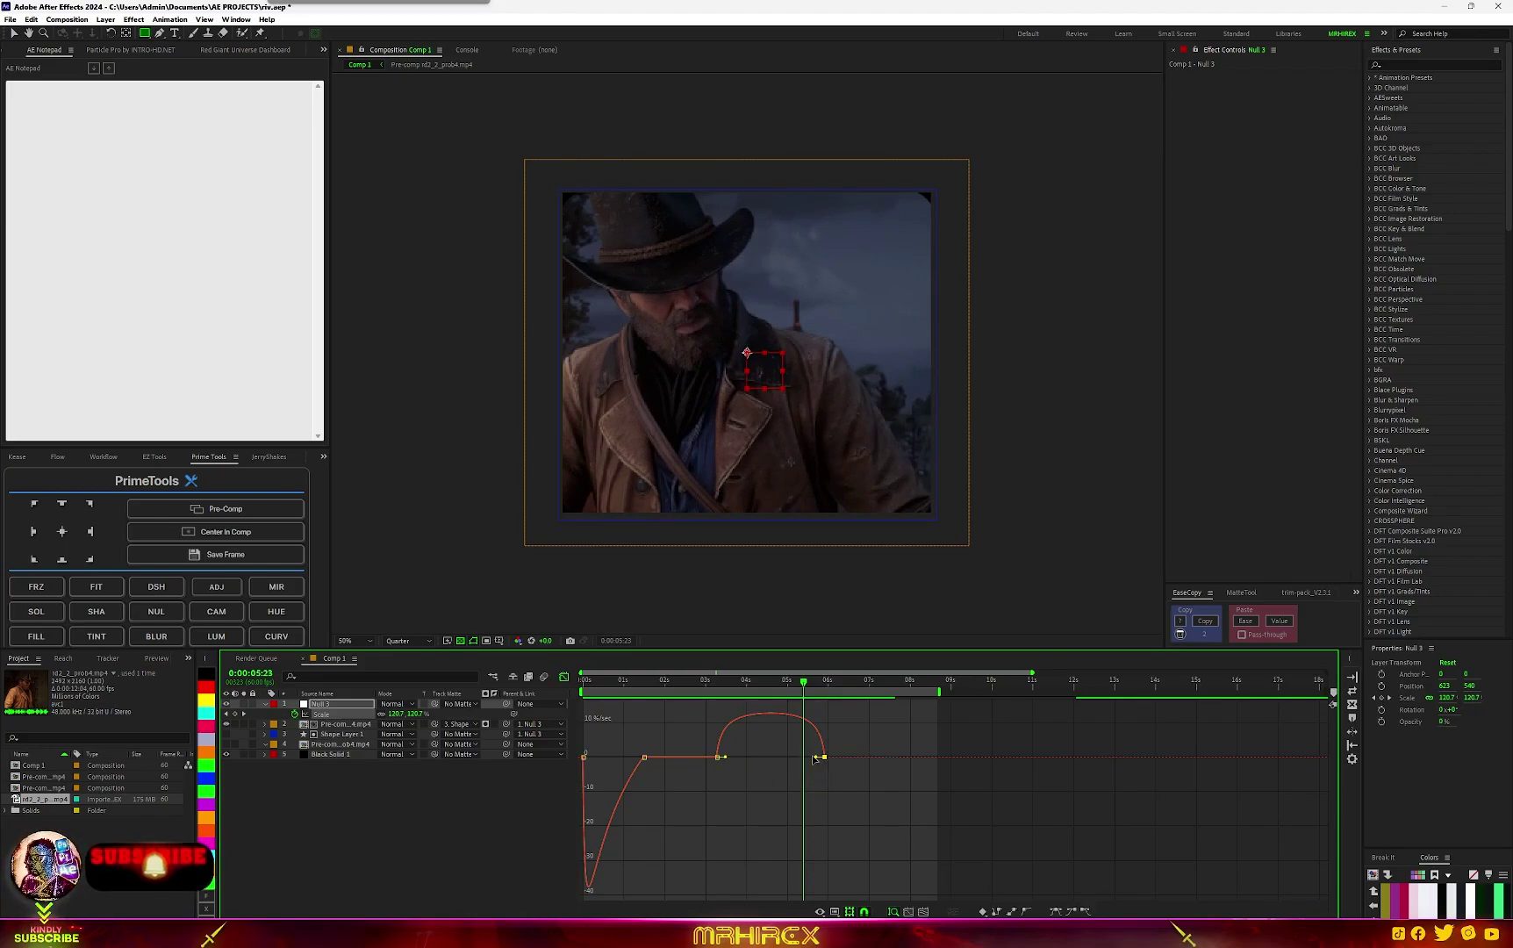
pyautogui.moveTo(814, 758); pyautogui.dragTo(760, 781)
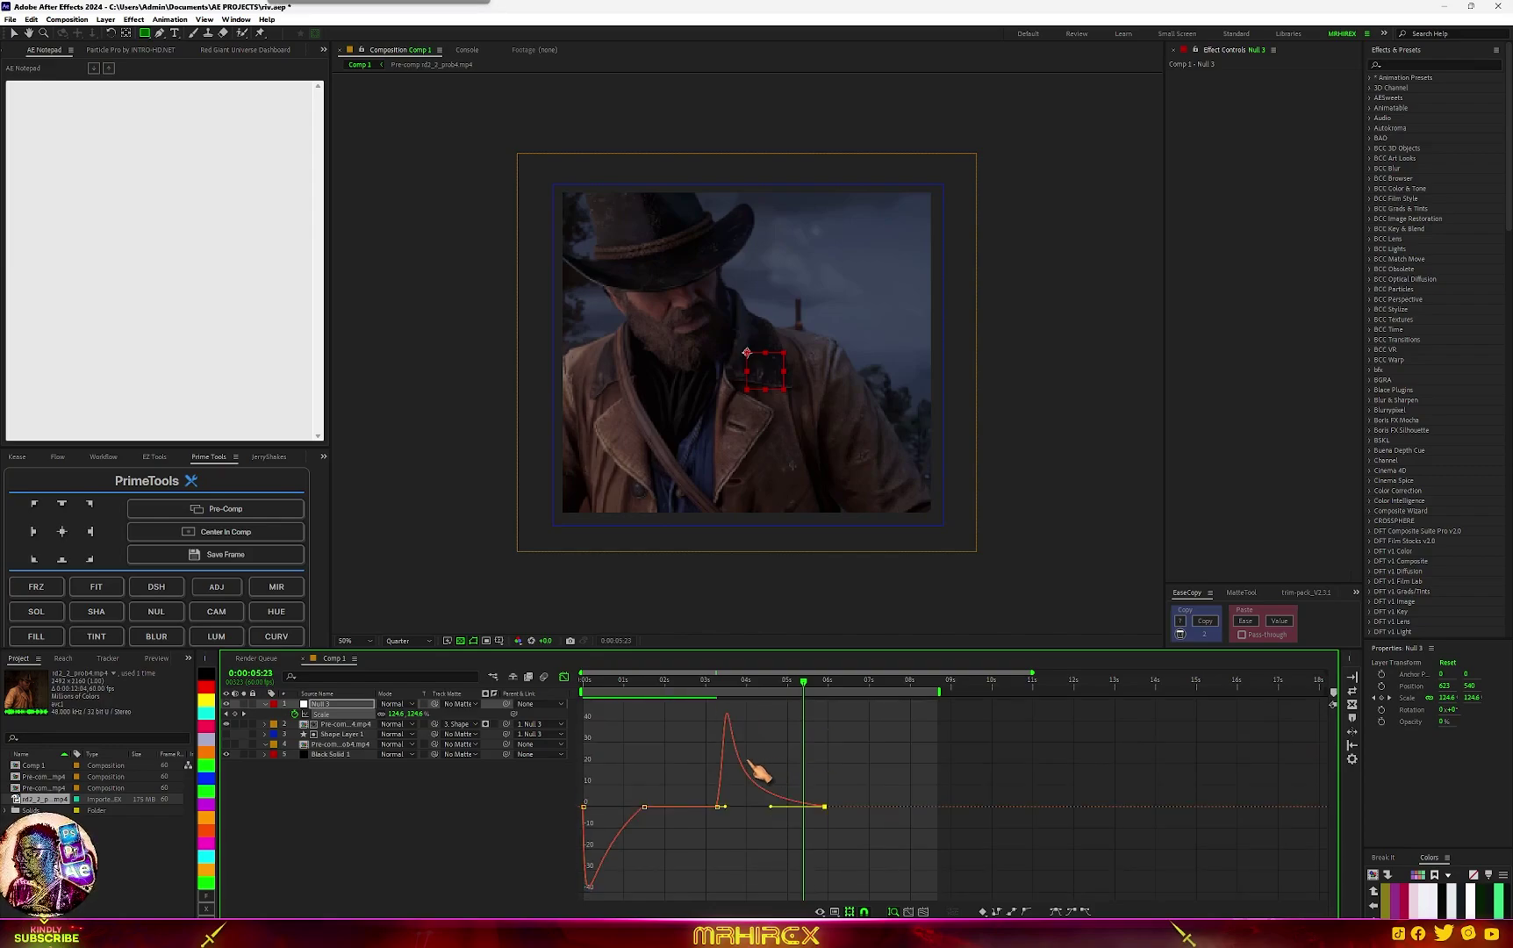
pyautogui.click(563, 677)
# Play the animation from the start with the composition view magnified to fit.
pyautogui.moveTo(744, 682); pyautogui.dragTo(398, 793)
pyautogui.press('space')
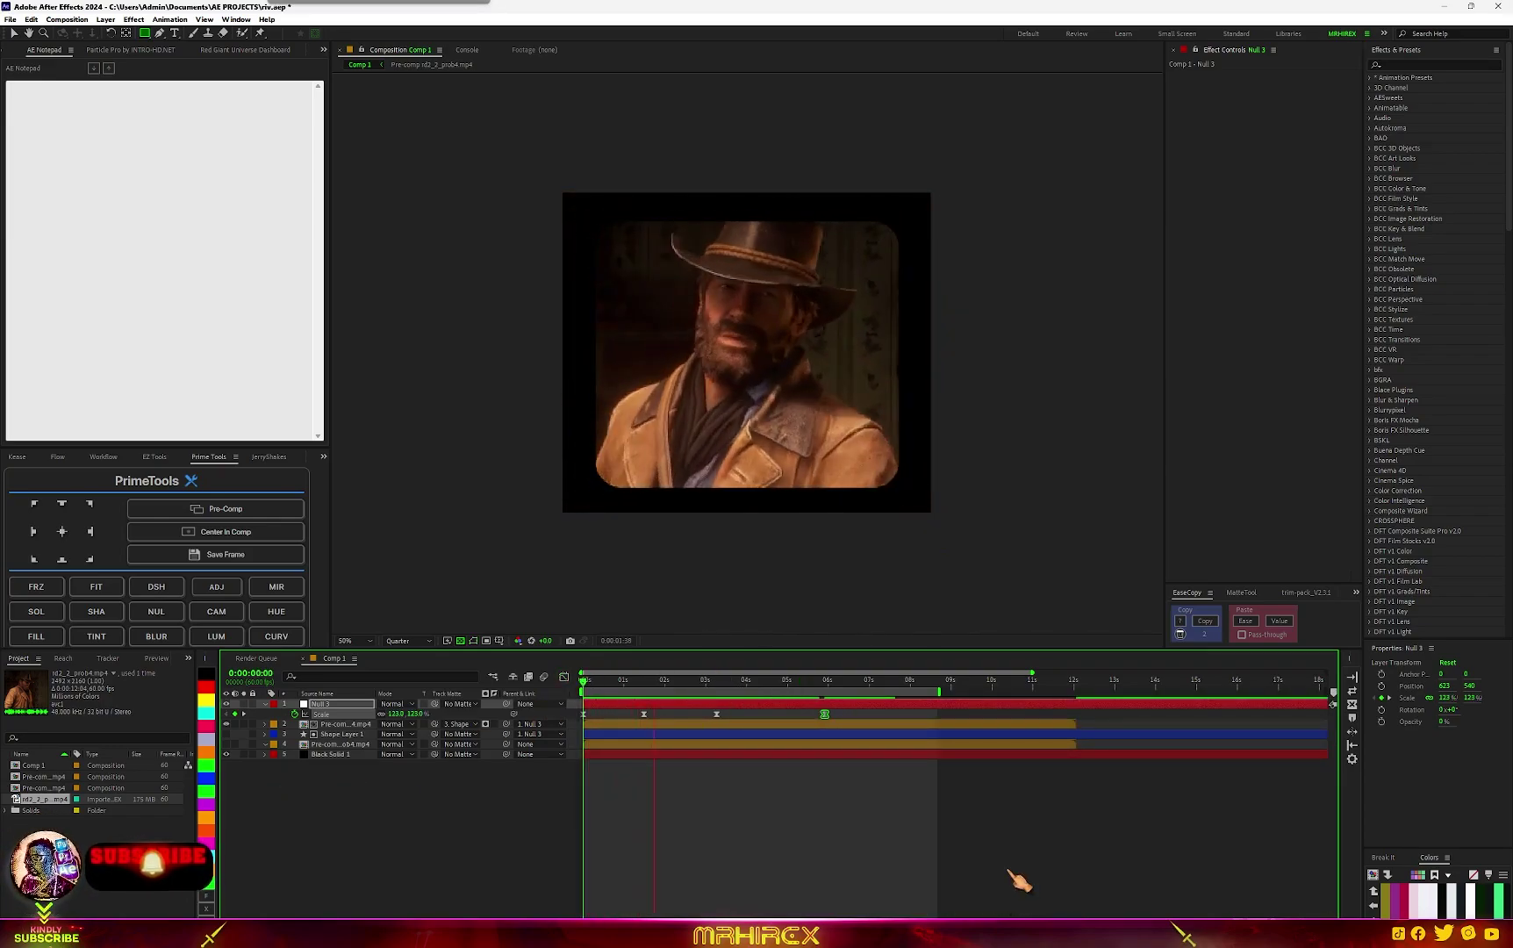
pyautogui.click(356, 640)
pyautogui.click(351, 669)
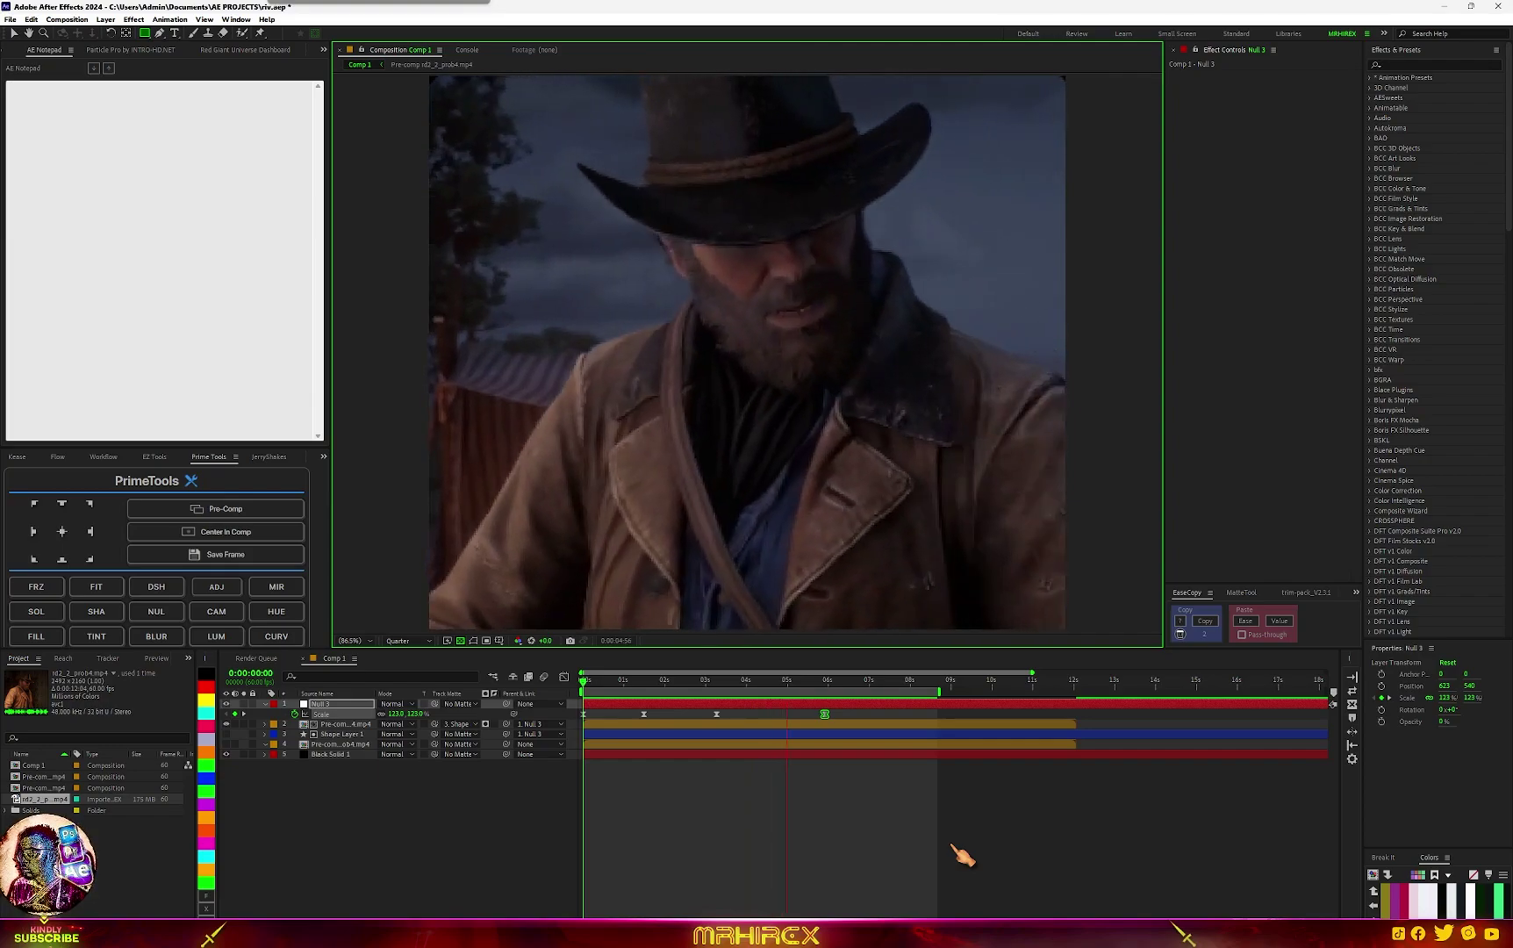
# Stop the preview, delete the null, the matted footage copy and the shape layer, and make the remaining footage pre-comp visible.
pyautogui.press('space')
pyautogui.press(',')
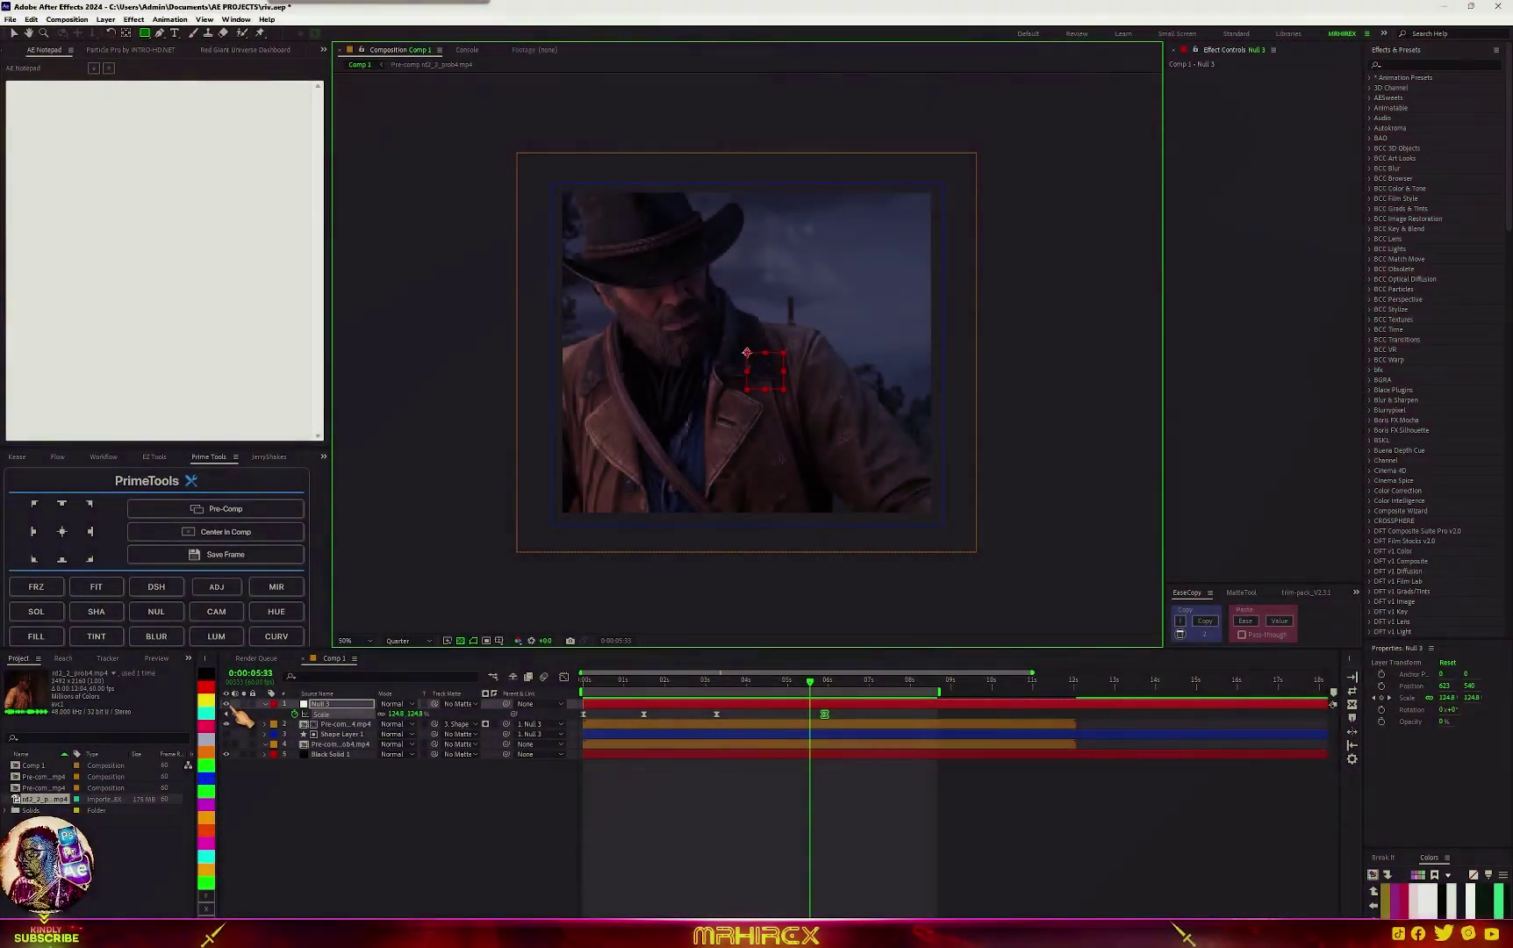
pyautogui.keyDown('shift'); pyautogui.click(355, 747); pyautogui.keyUp('shift')
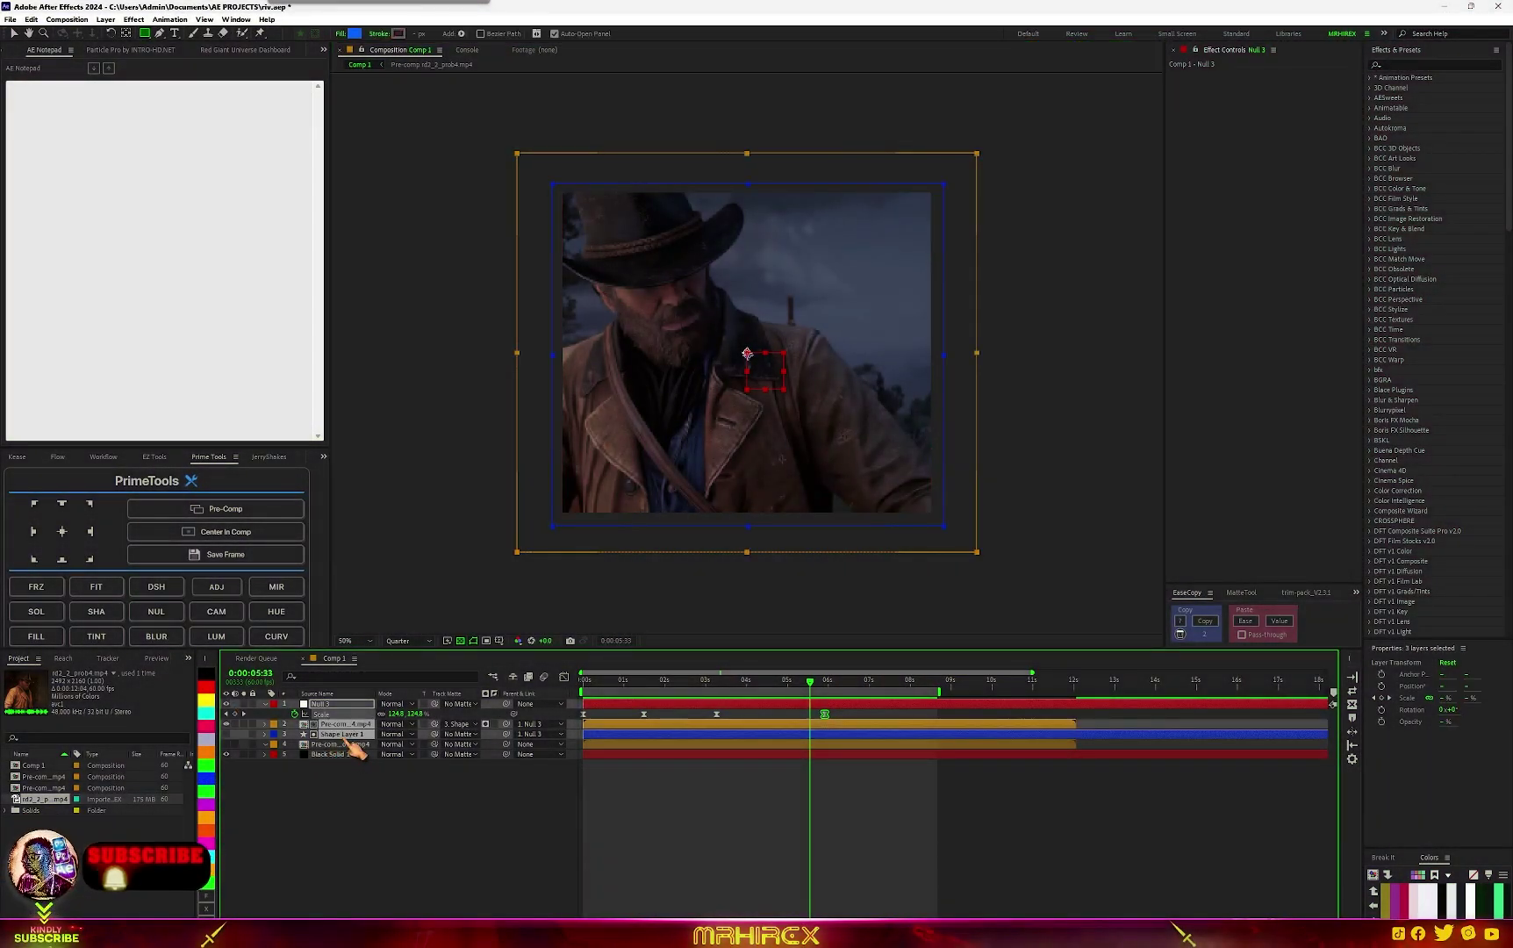
pyautogui.hotkey('ctrl', 'shift', 'c')
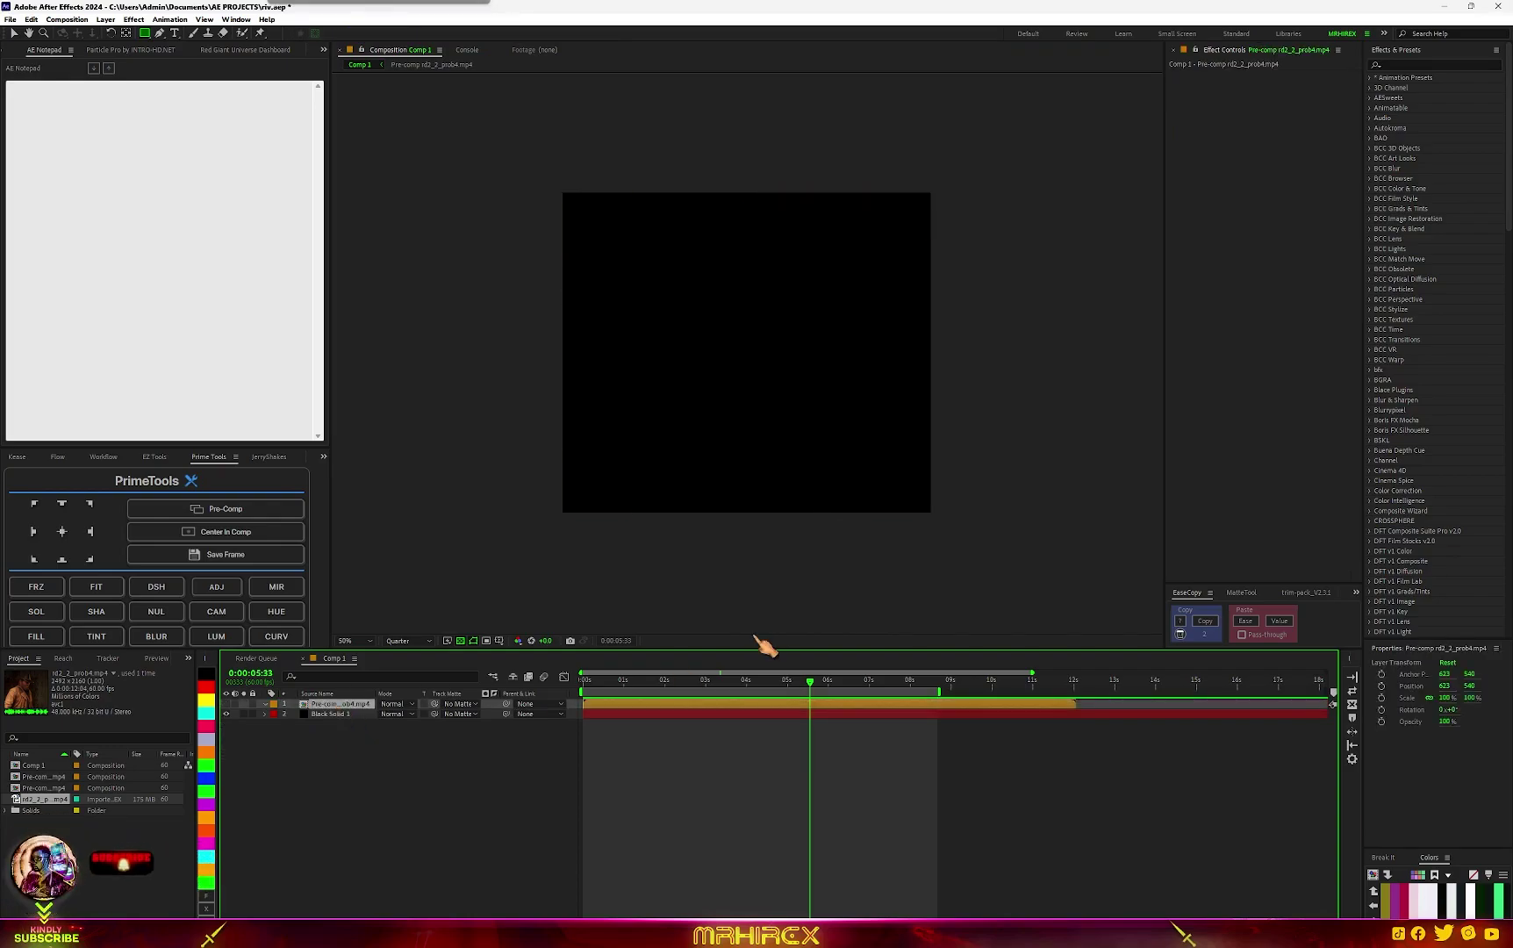
pyautogui.click(226, 704)
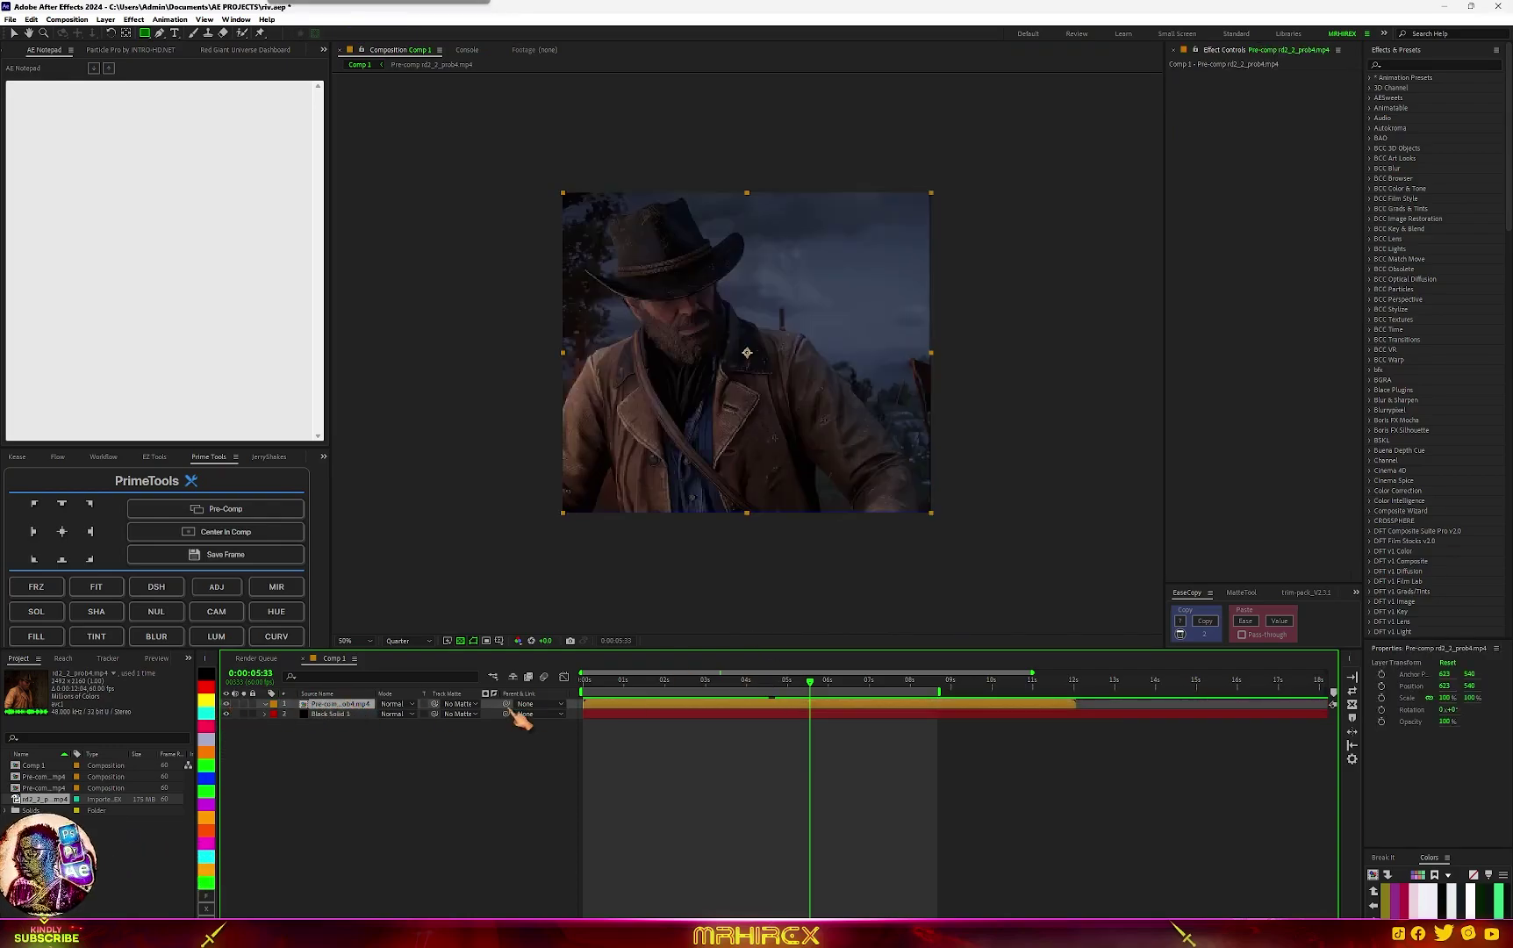
# Apply the uni.Shape Wipe effect to the footage pre-comp, with the current time at the start of the composition.
pyautogui.moveTo(809, 681); pyautogui.dragTo(584, 681)
pyautogui.hotkey('shift', '/')
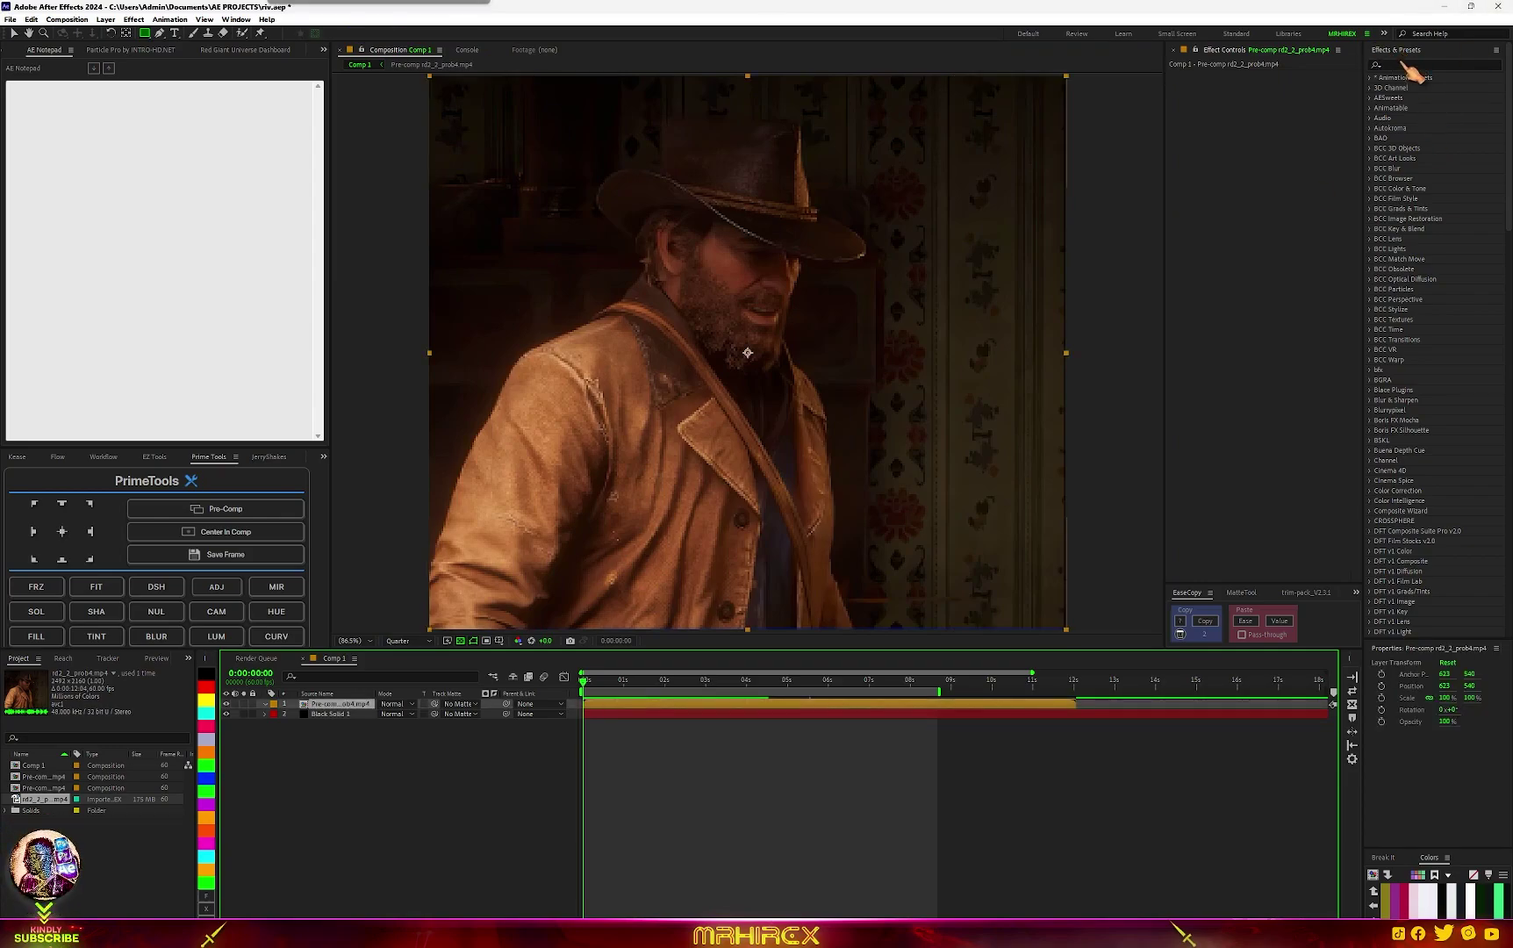
pyautogui.moveTo(1392, 214); pyautogui.dragTo(662, 605)
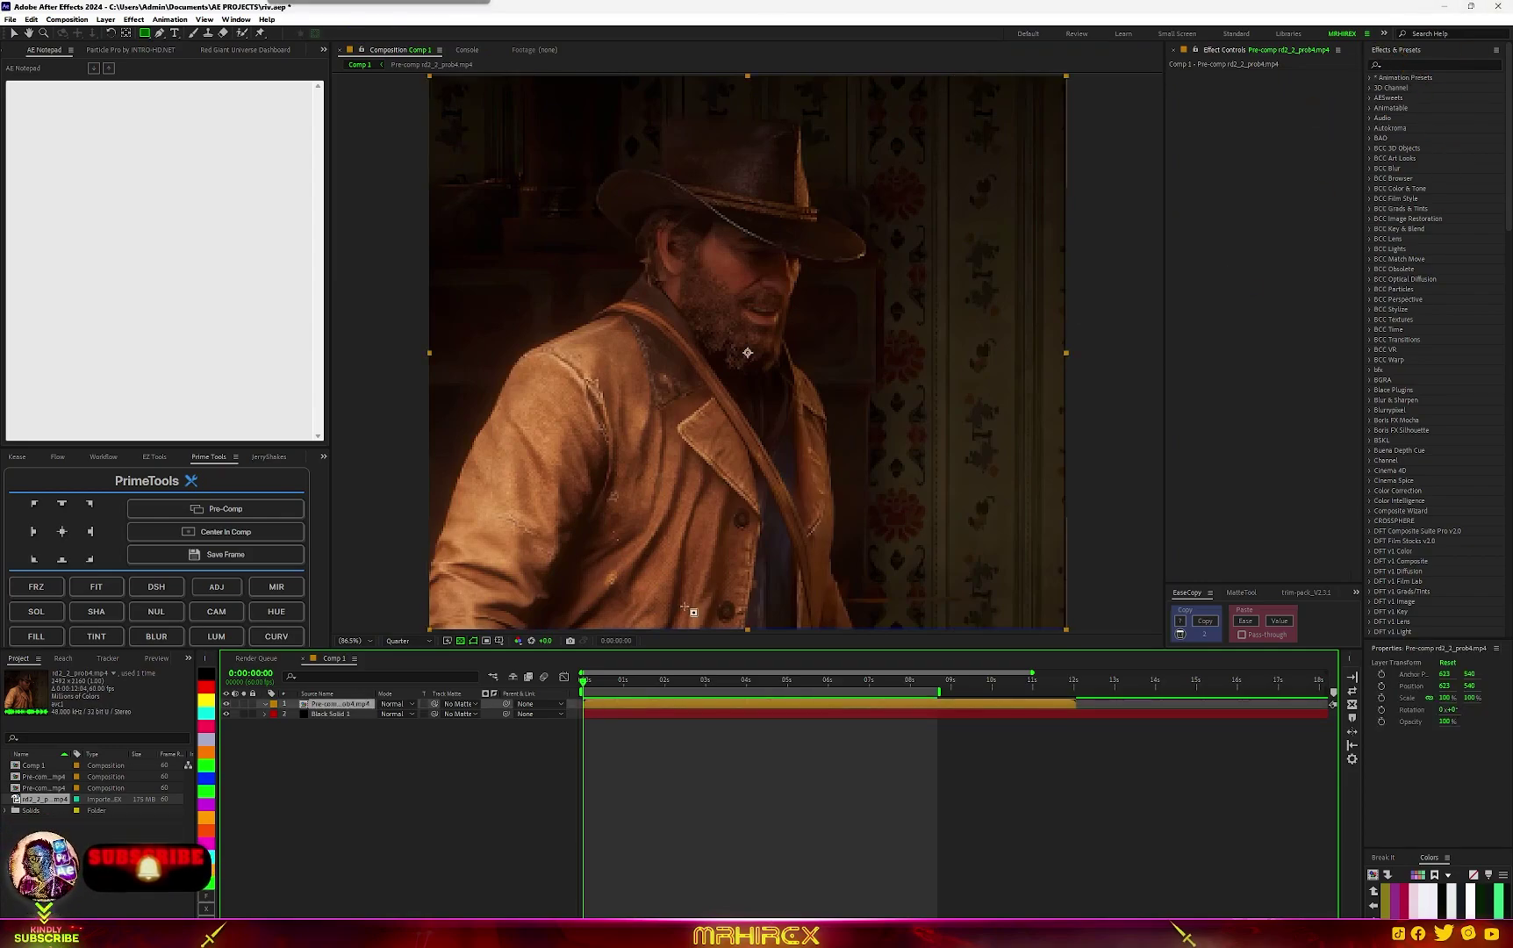
pyautogui.hotkey('ctrl', 'space')
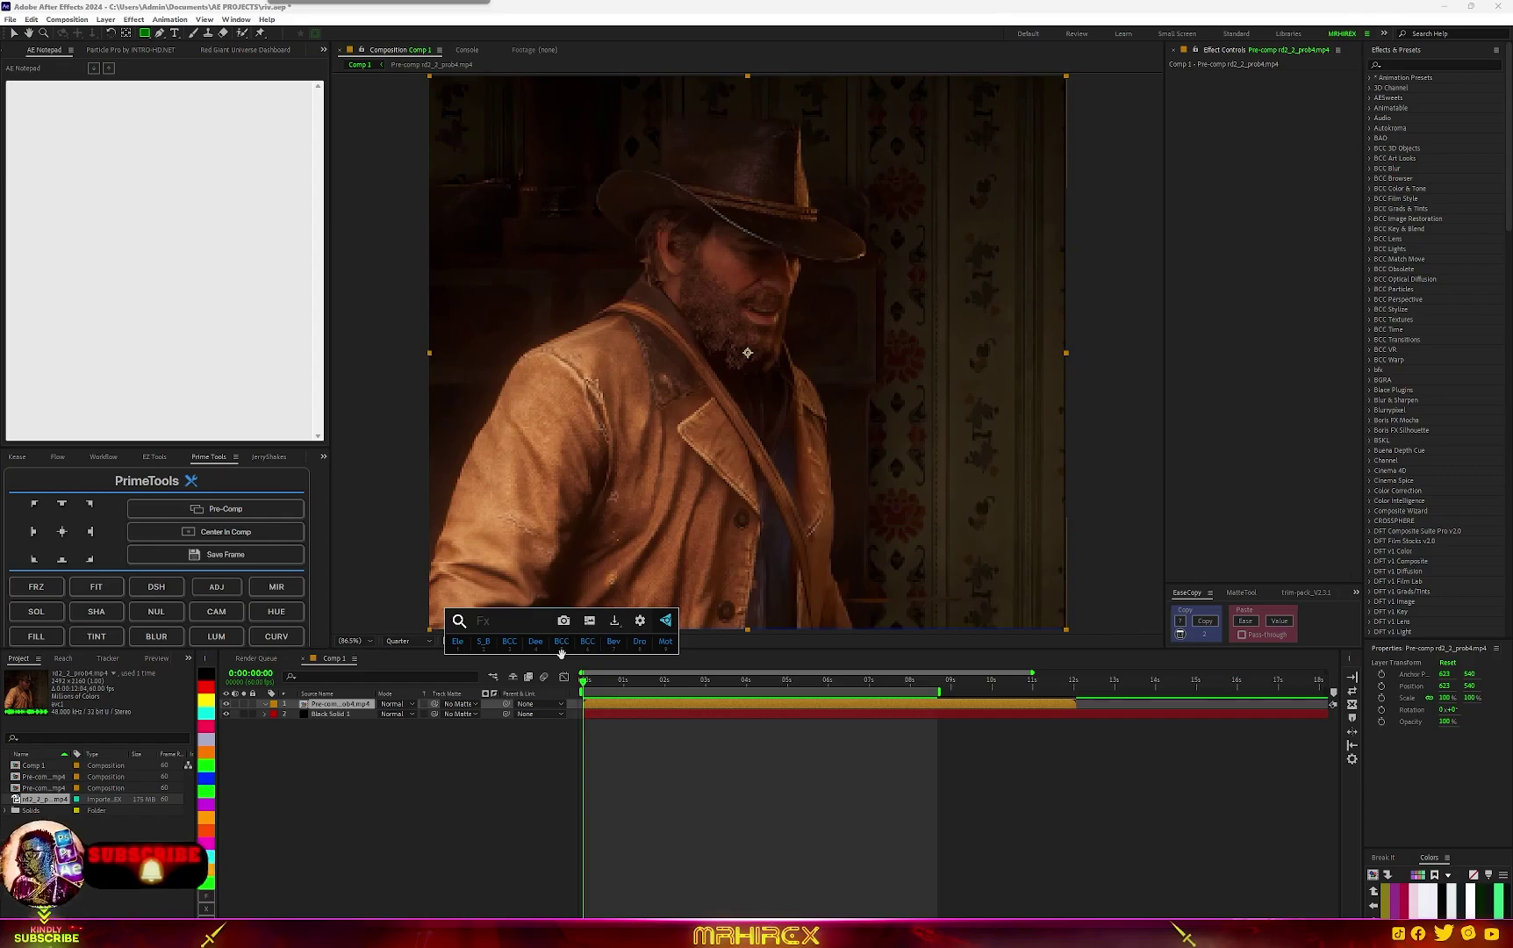
pyautogui.write('un')
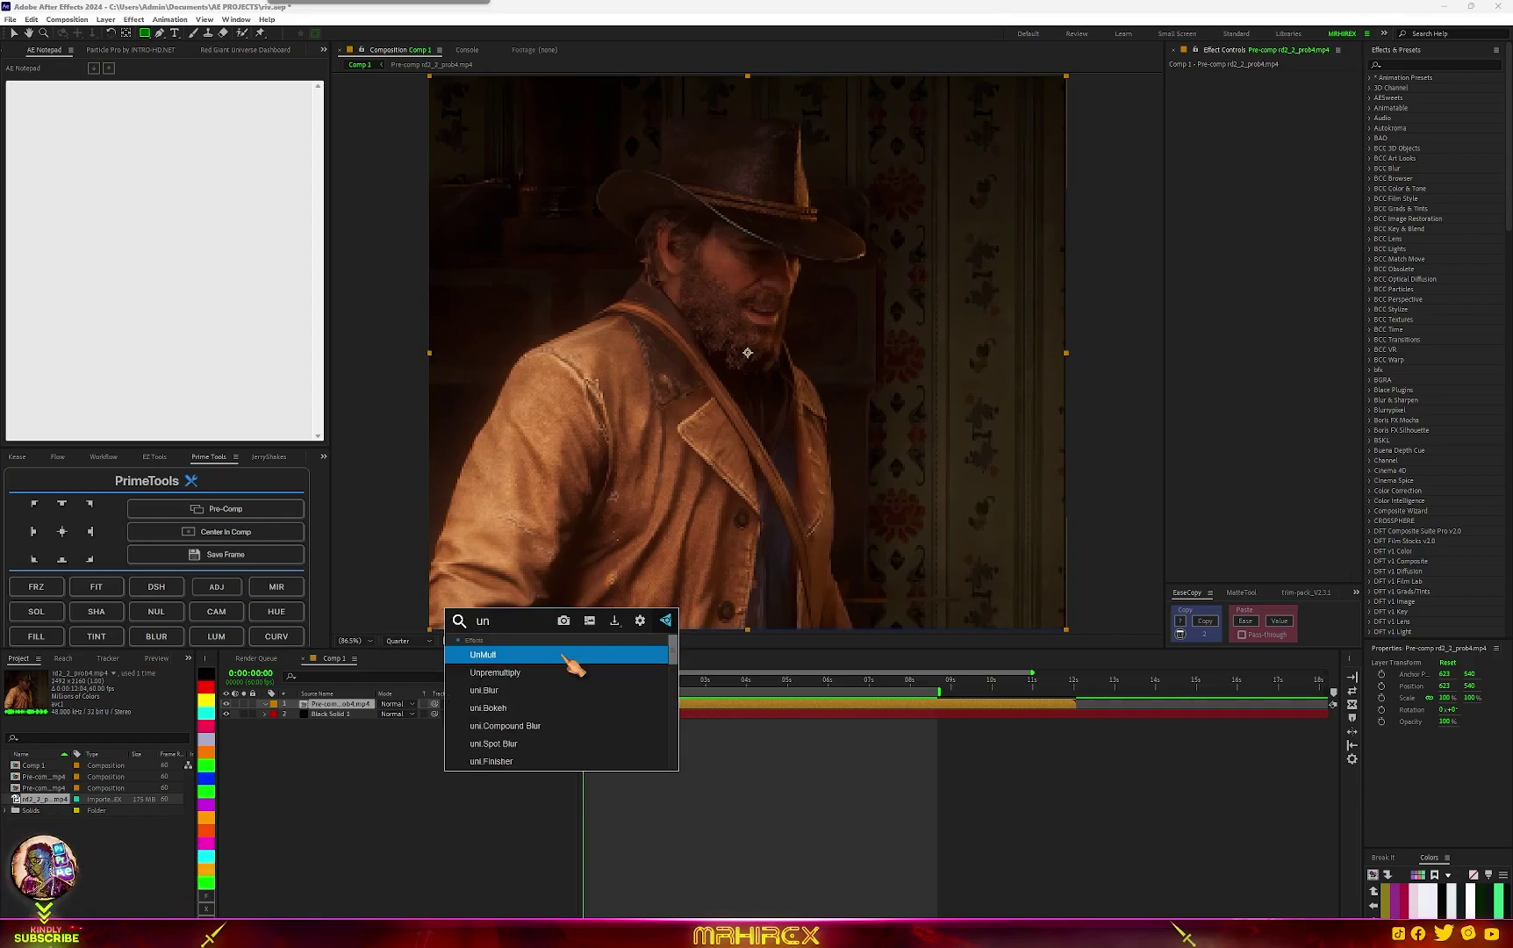
pyautogui.write('i.sha')
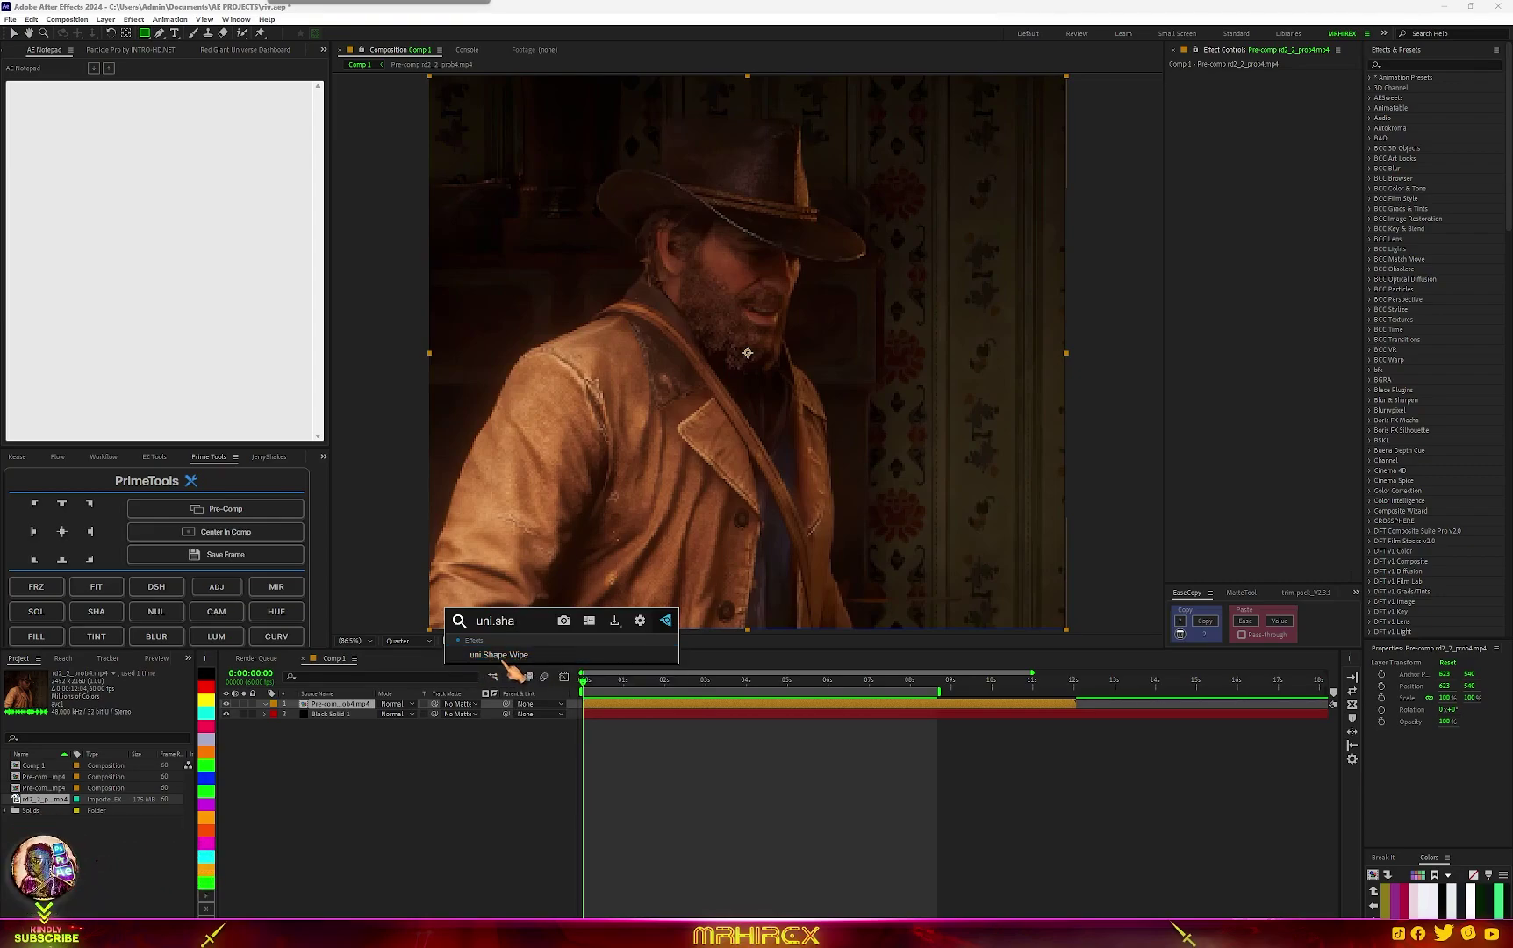
pyautogui.press('Return')
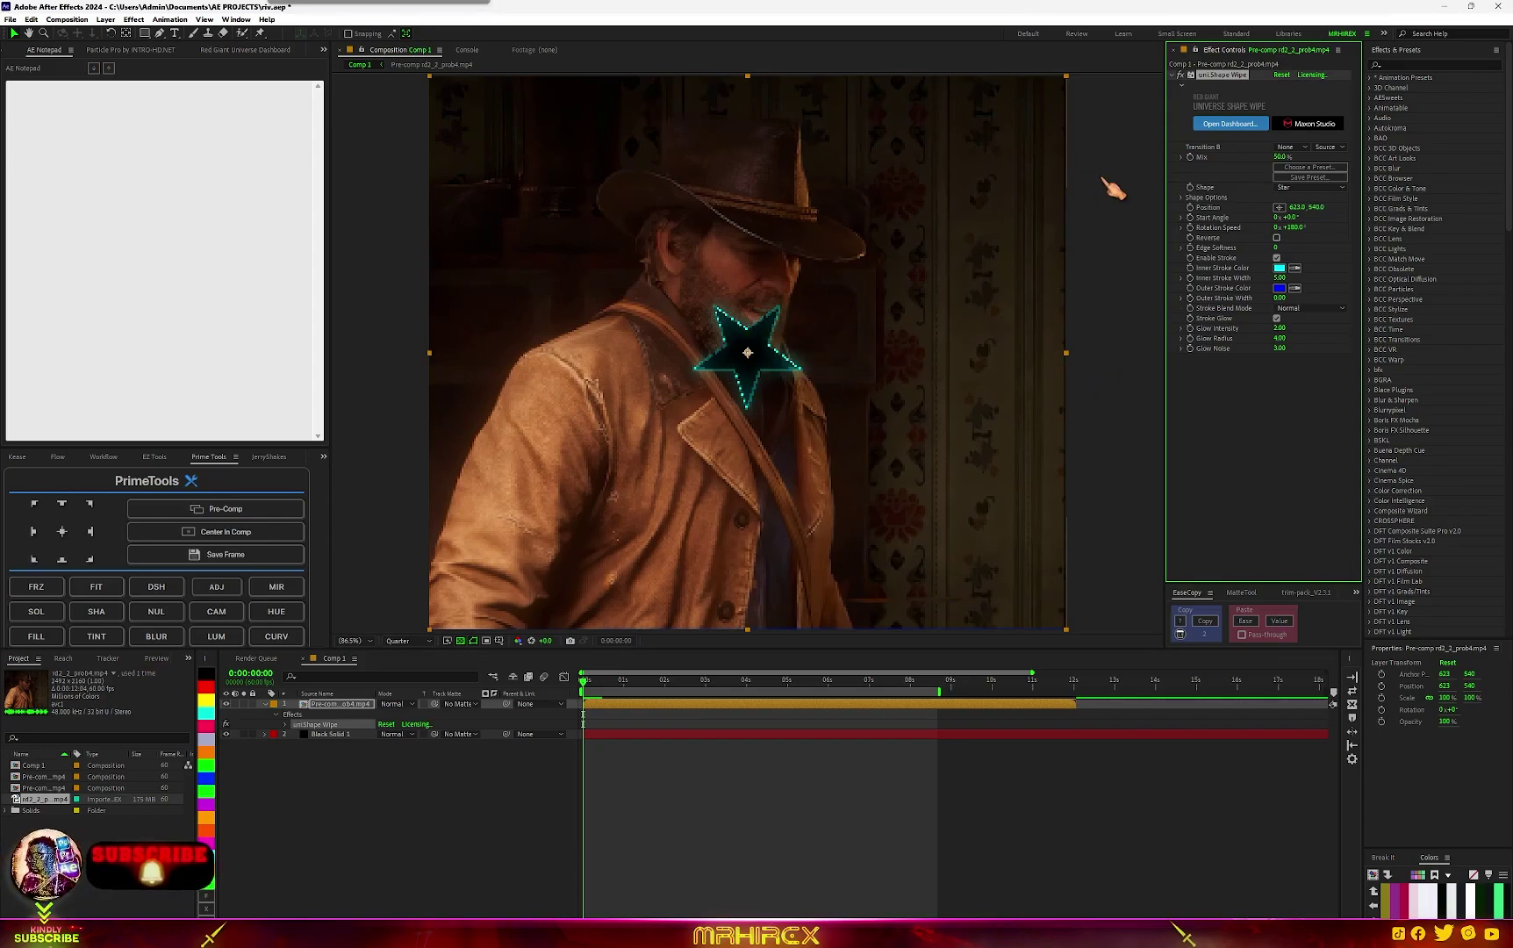
# Set the Shape Wipe to a Square with stroke disabled, rotation speed 0 and Reverse enabled.
pyautogui.click(1312, 188)
pyautogui.click(1308, 227)
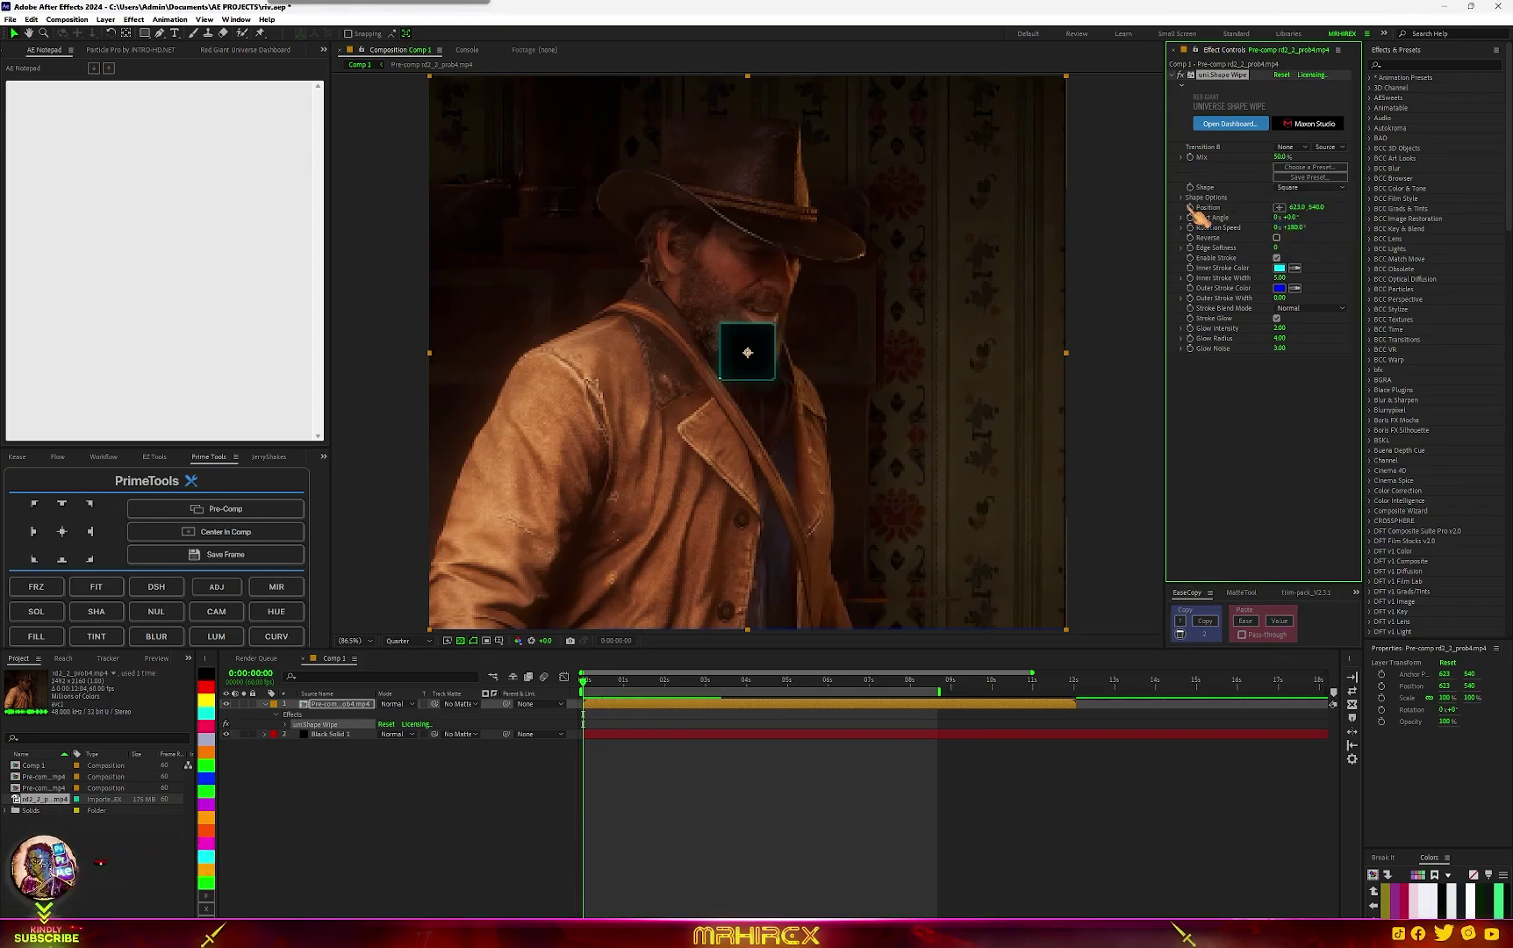
pyautogui.click(1182, 199)
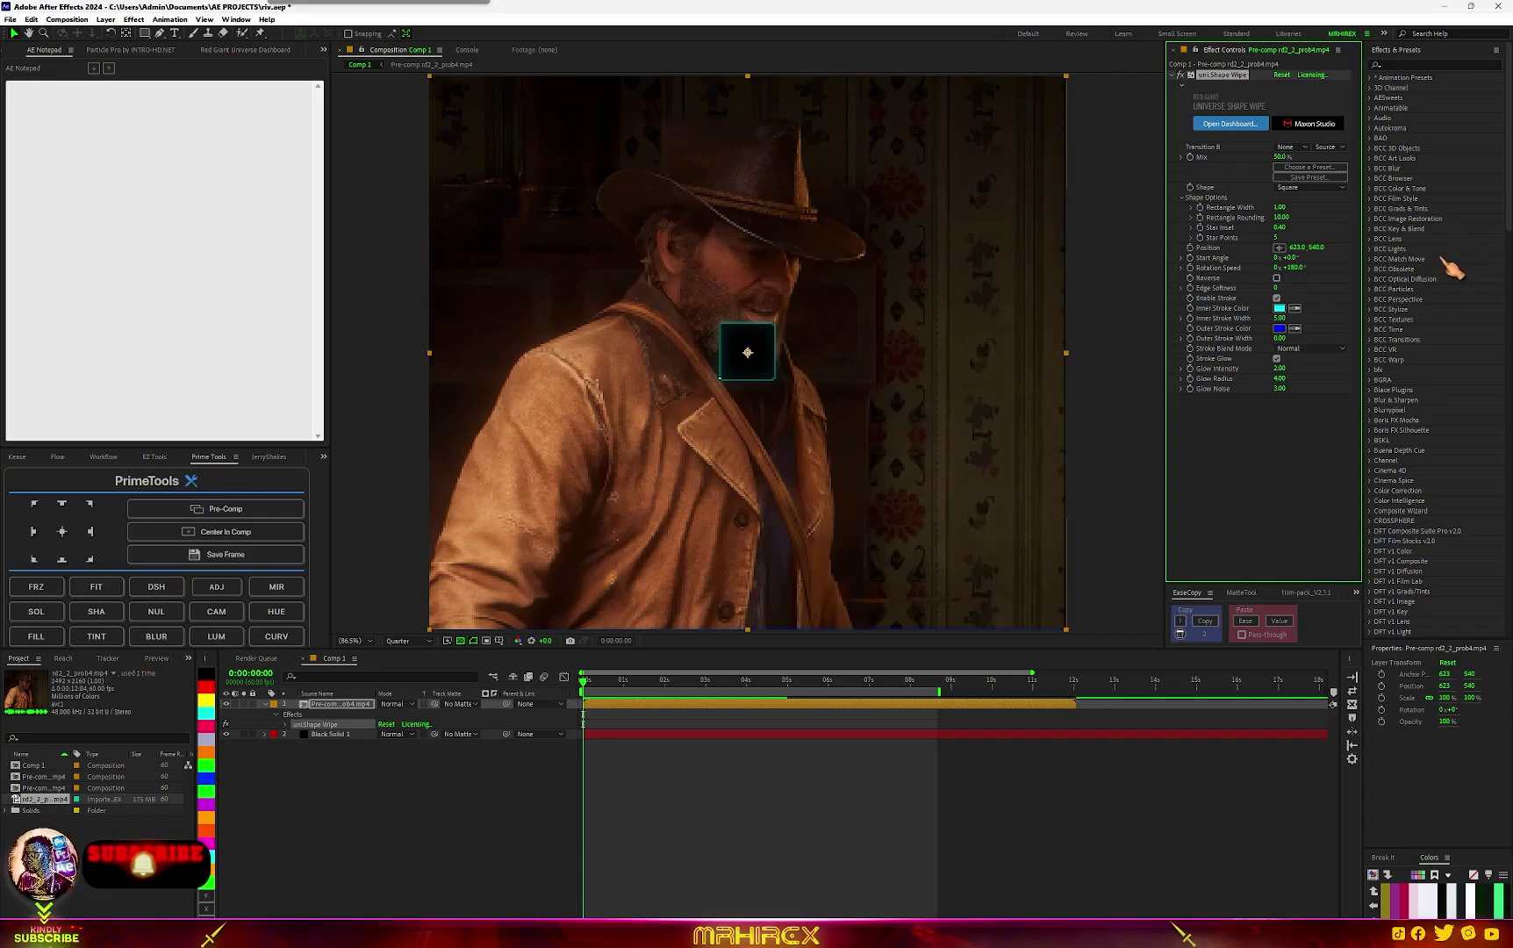
pyautogui.click(1277, 299)
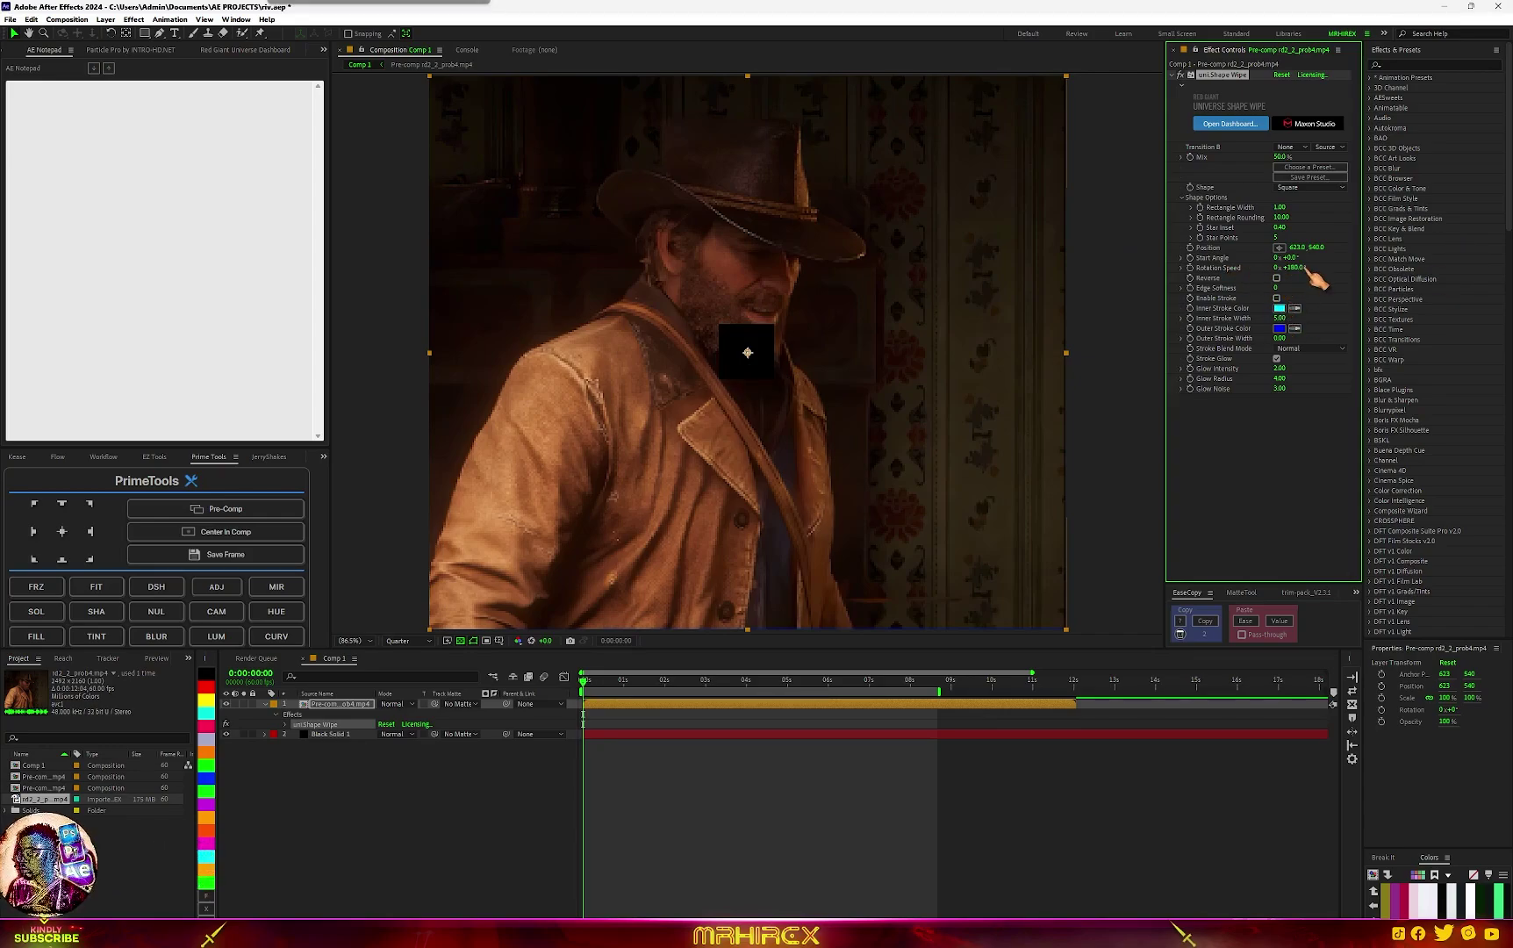
pyautogui.click(1301, 270)
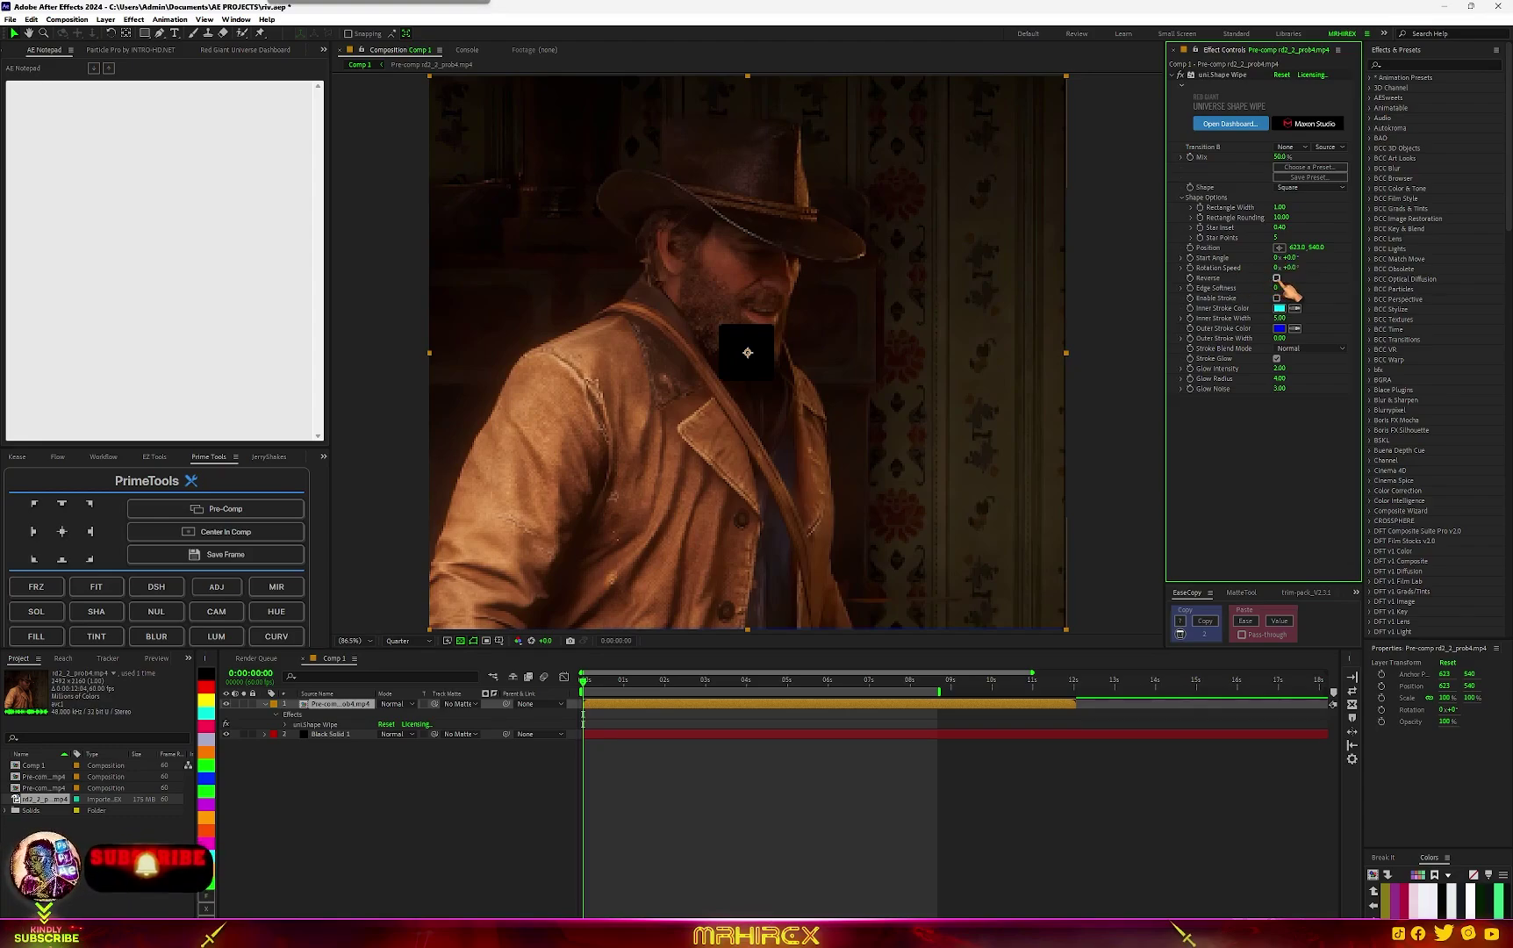
pyautogui.click(1277, 279)
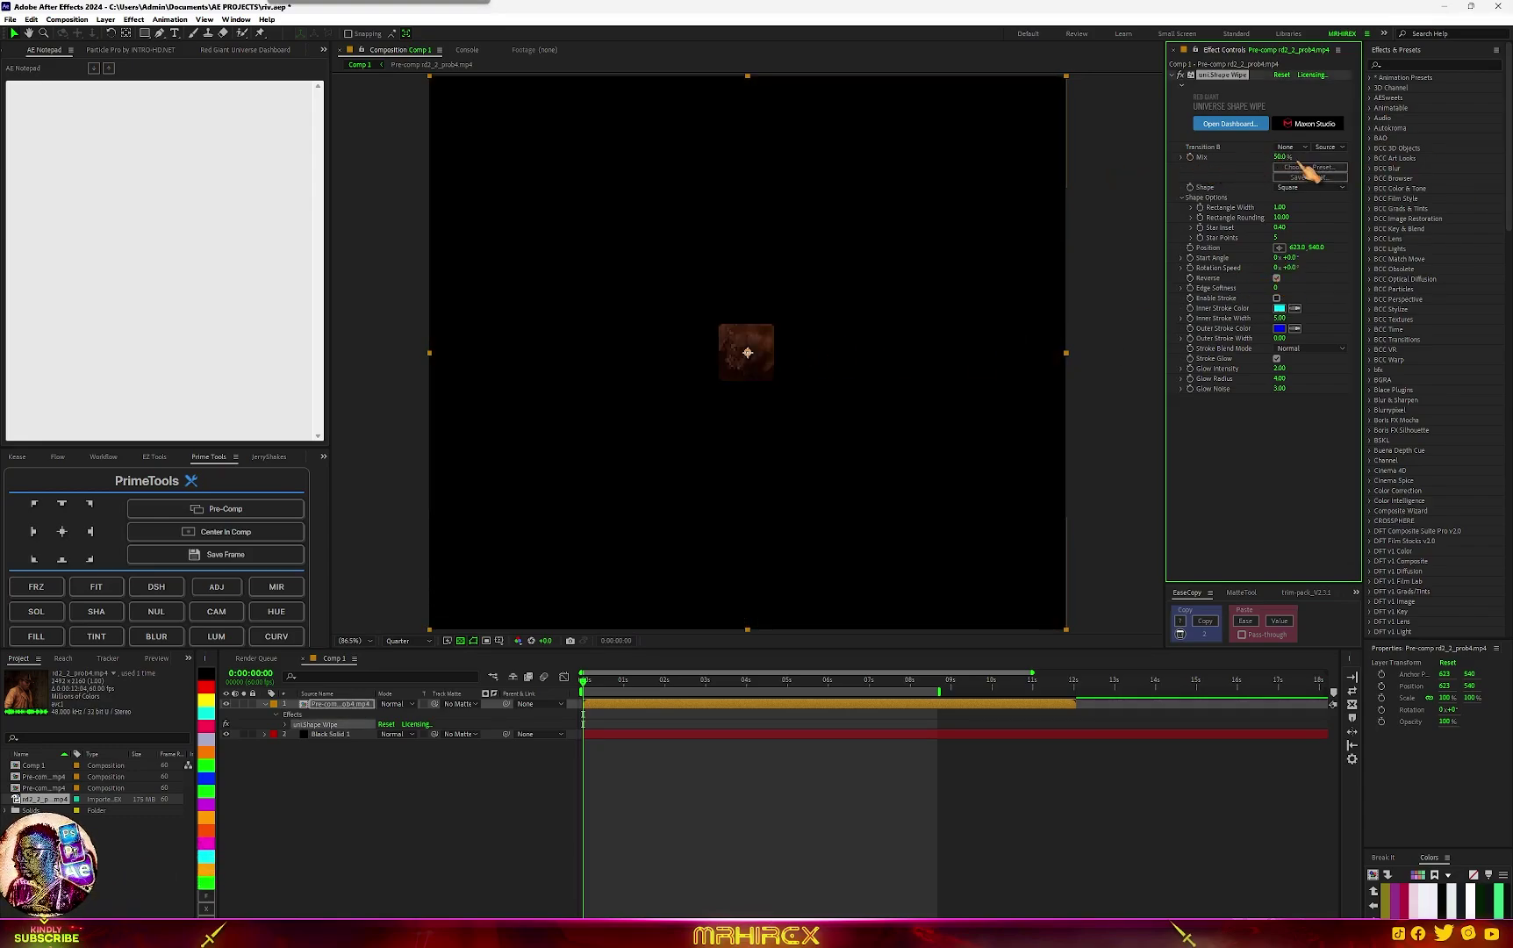
# Keyframe the Shape Wipe's Mix at 0% at the start and 15% at 0:00:03:23.
pyautogui.moveTo(1281, 158); pyautogui.dragTo(1237, 158)
pyautogui.press(',')
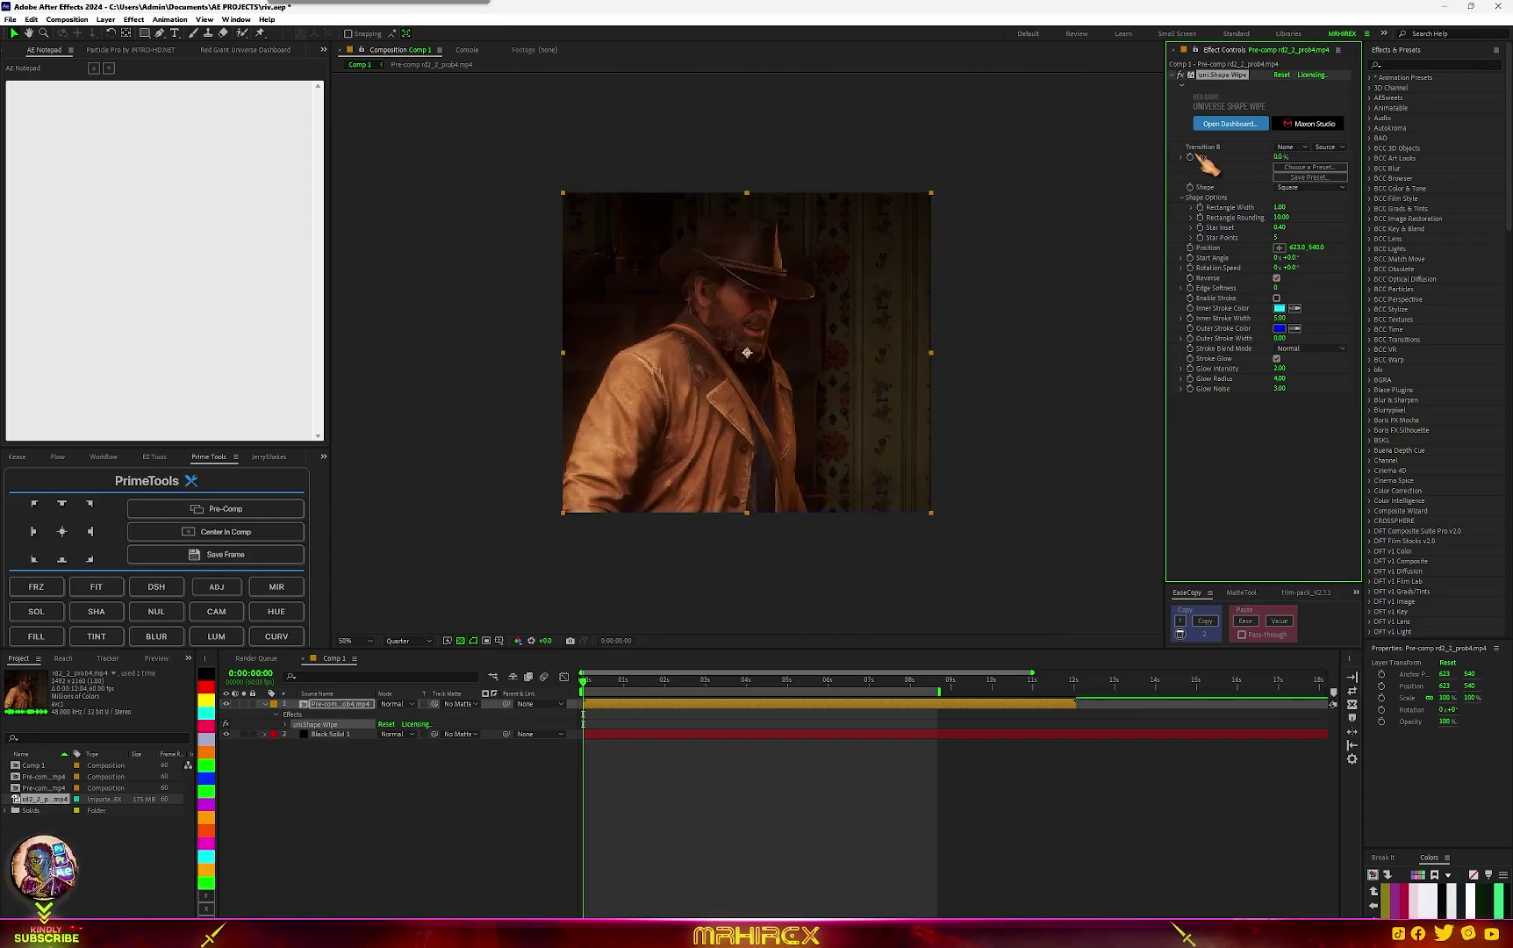
pyautogui.moveTo(583, 681); pyautogui.dragTo(728, 698)
pyautogui.moveTo(1284, 157)
pyautogui.mouseDown()
pyautogui.moveTo(1299, 157)
pyautogui.moveTo(1284, 160)
pyautogui.mouseUp()
pyautogui.click(1282, 157)
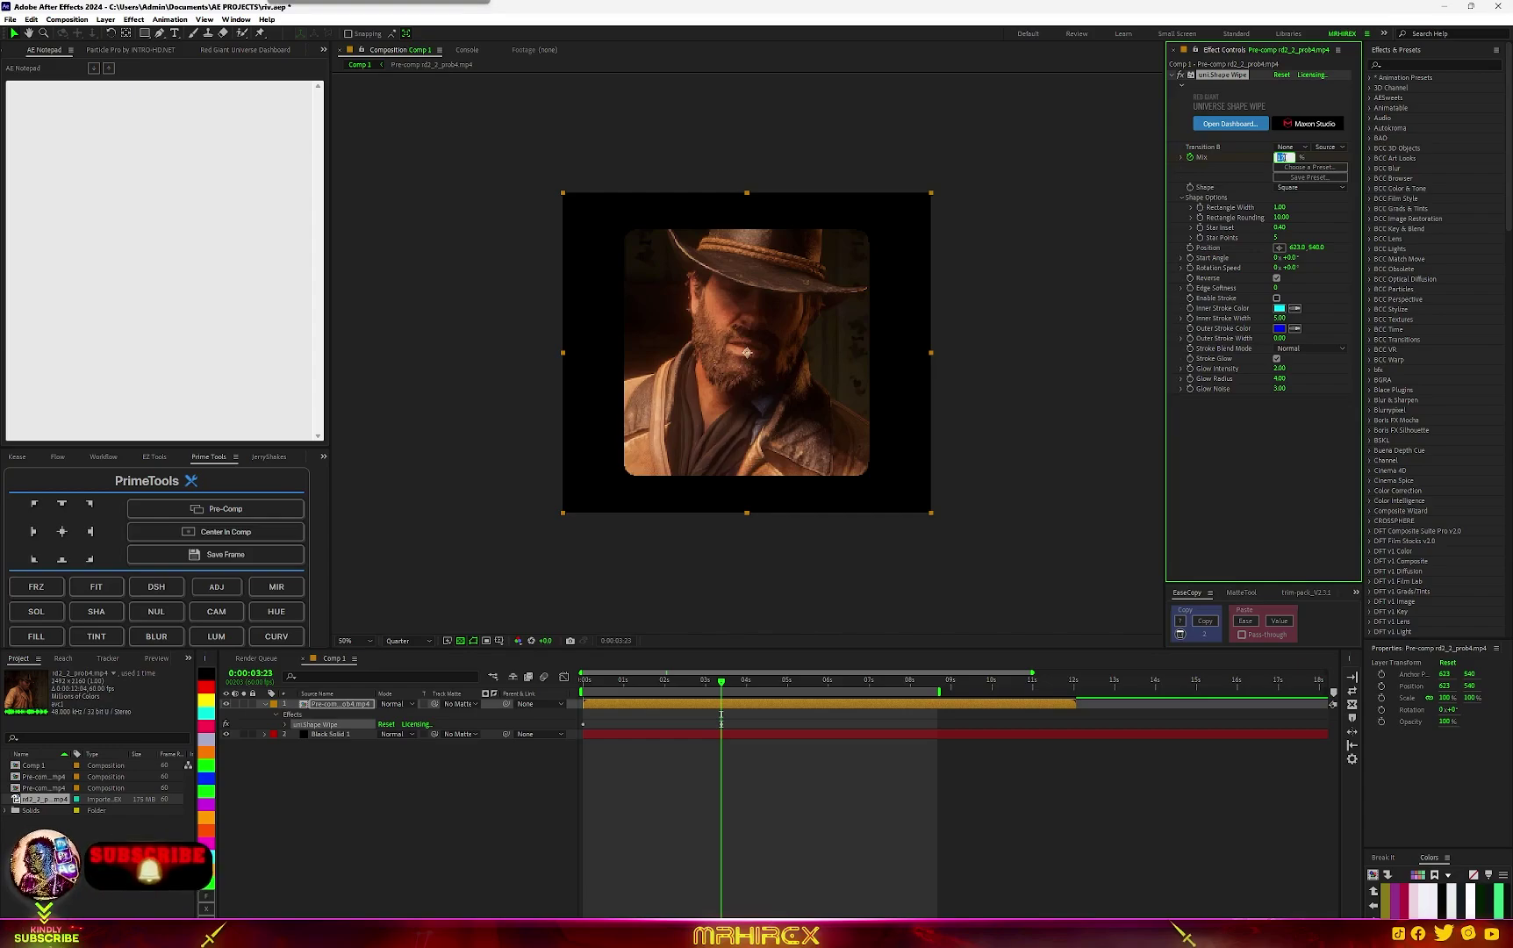
pyautogui.press('Return')
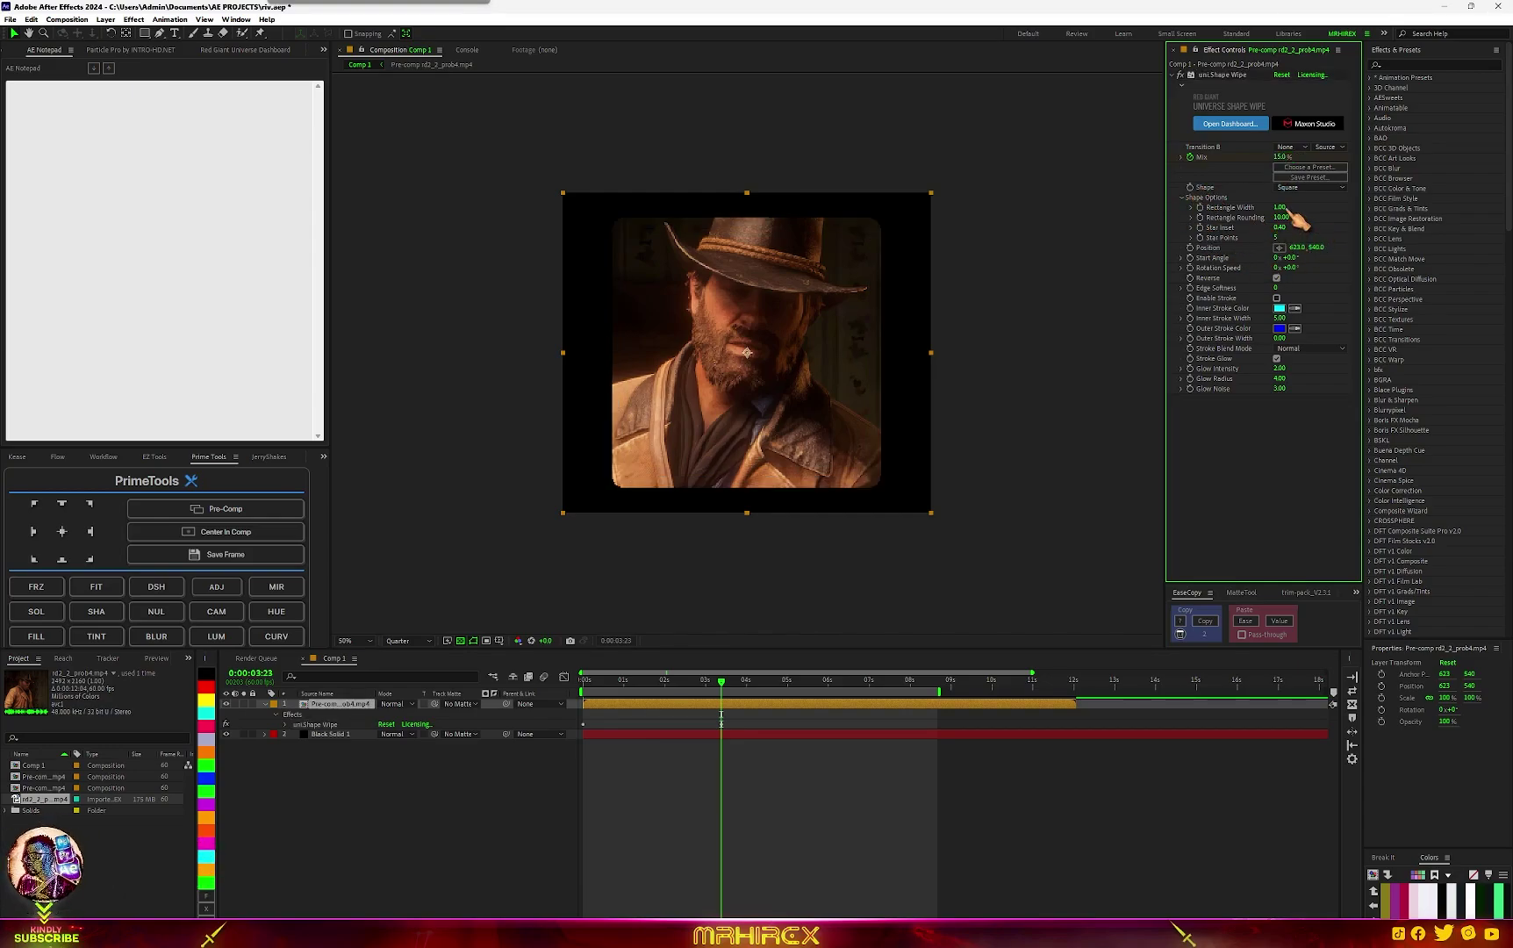
# Set the wipe's Rectangle Rounding to 28 and its vertical position to 536, and preview the animation from the start.
pyautogui.moveTo(1281, 218)
pyautogui.mouseDown()
pyautogui.moveTo(1316, 217)
pyautogui.moveTo(1281, 213)
pyautogui.moveTo(1292, 206)
pyautogui.mouseUp()
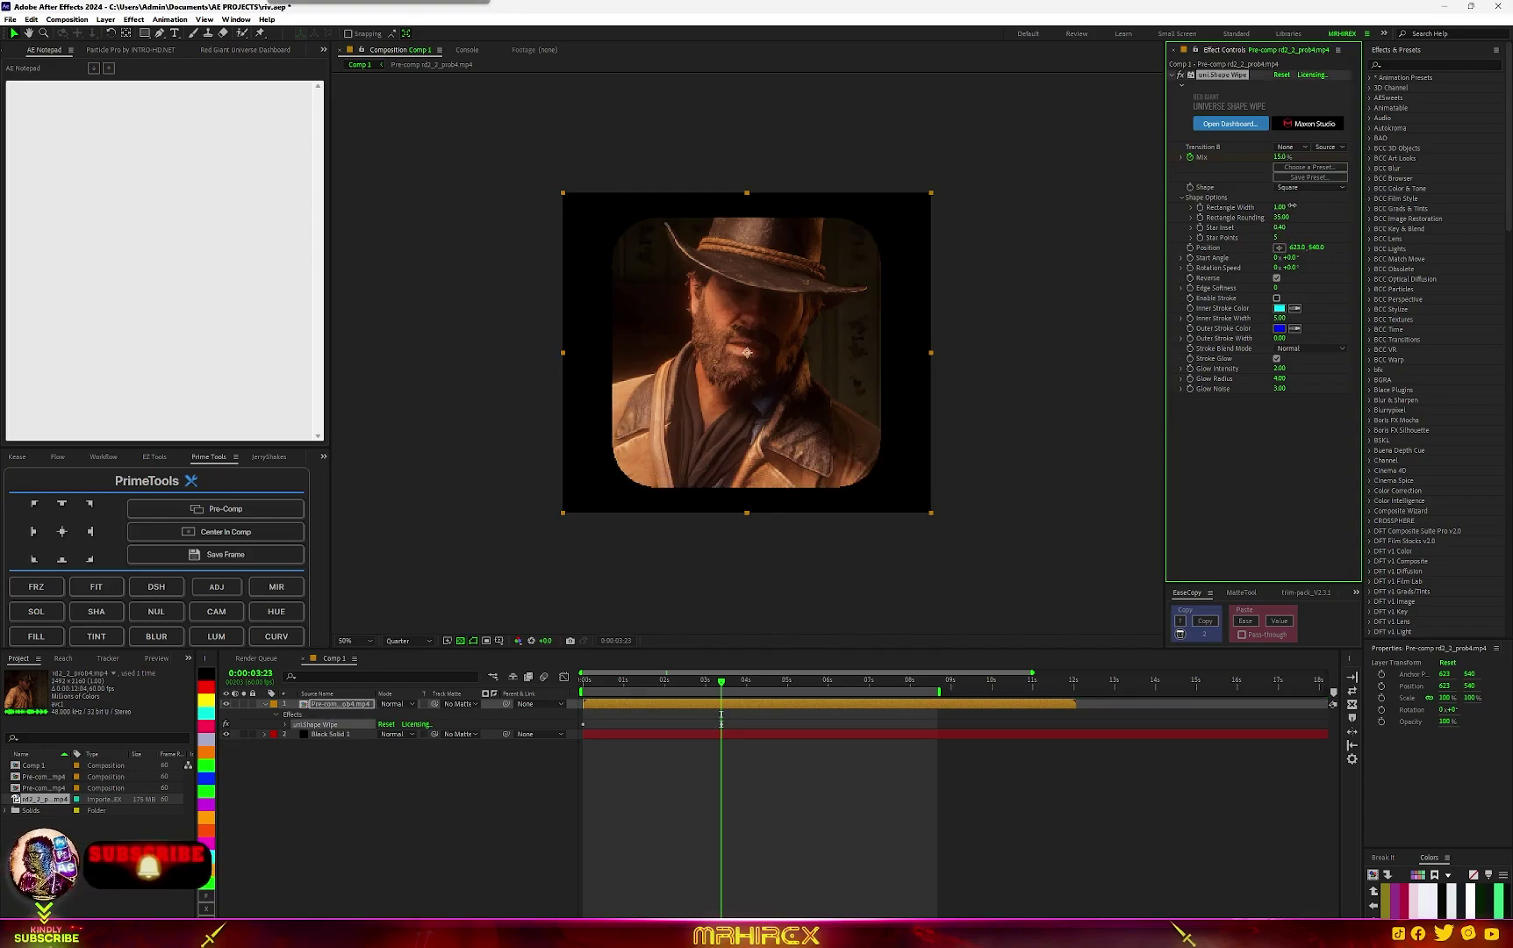
pyautogui.press('u')
pyautogui.press('Home')
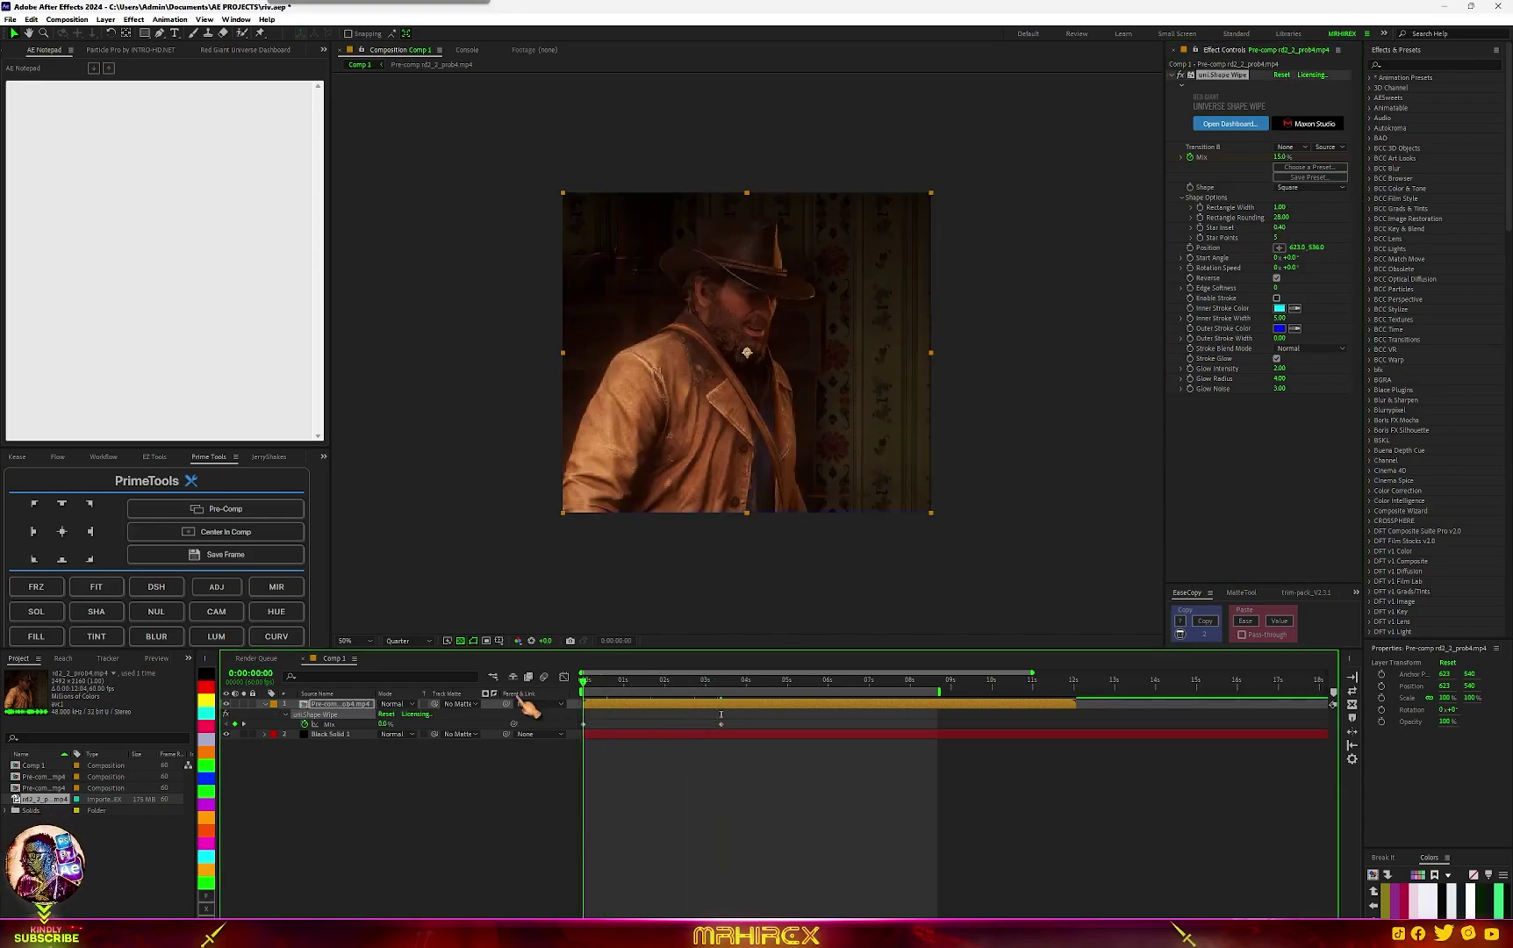
pyautogui.press('space')
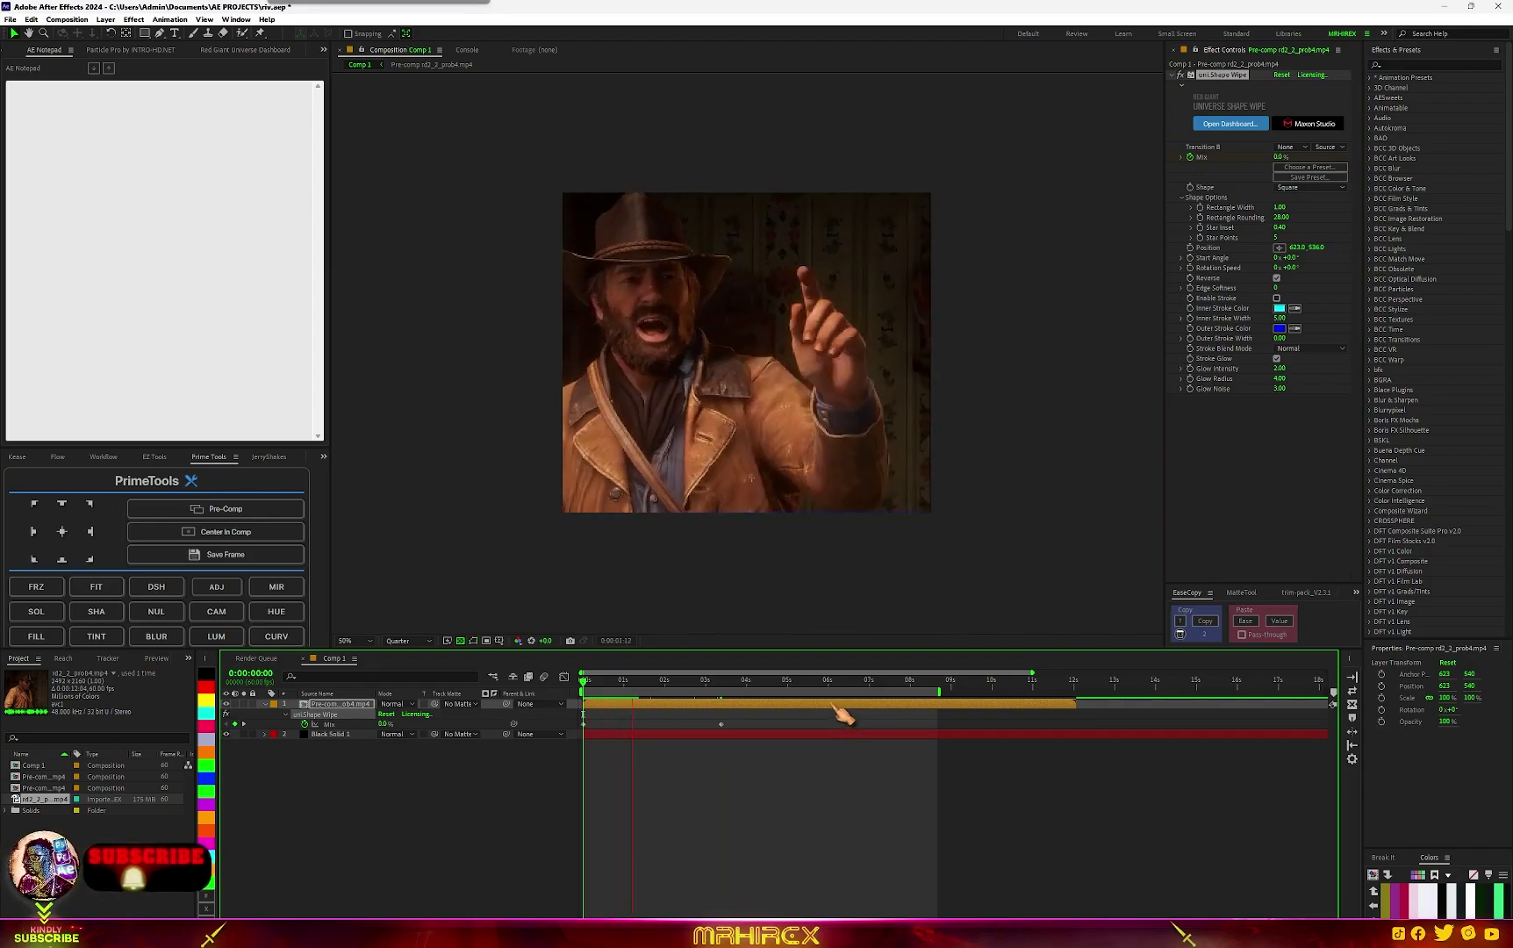
# Move the 15% Mix keyframe earlier to about 2 seconds, ease both keyframes, and shape the speed graph to start fast and slow down.
pyautogui.press('k')
pyautogui.moveTo(722, 724); pyautogui.dragTo(587, 721)
pyautogui.click(564, 677)
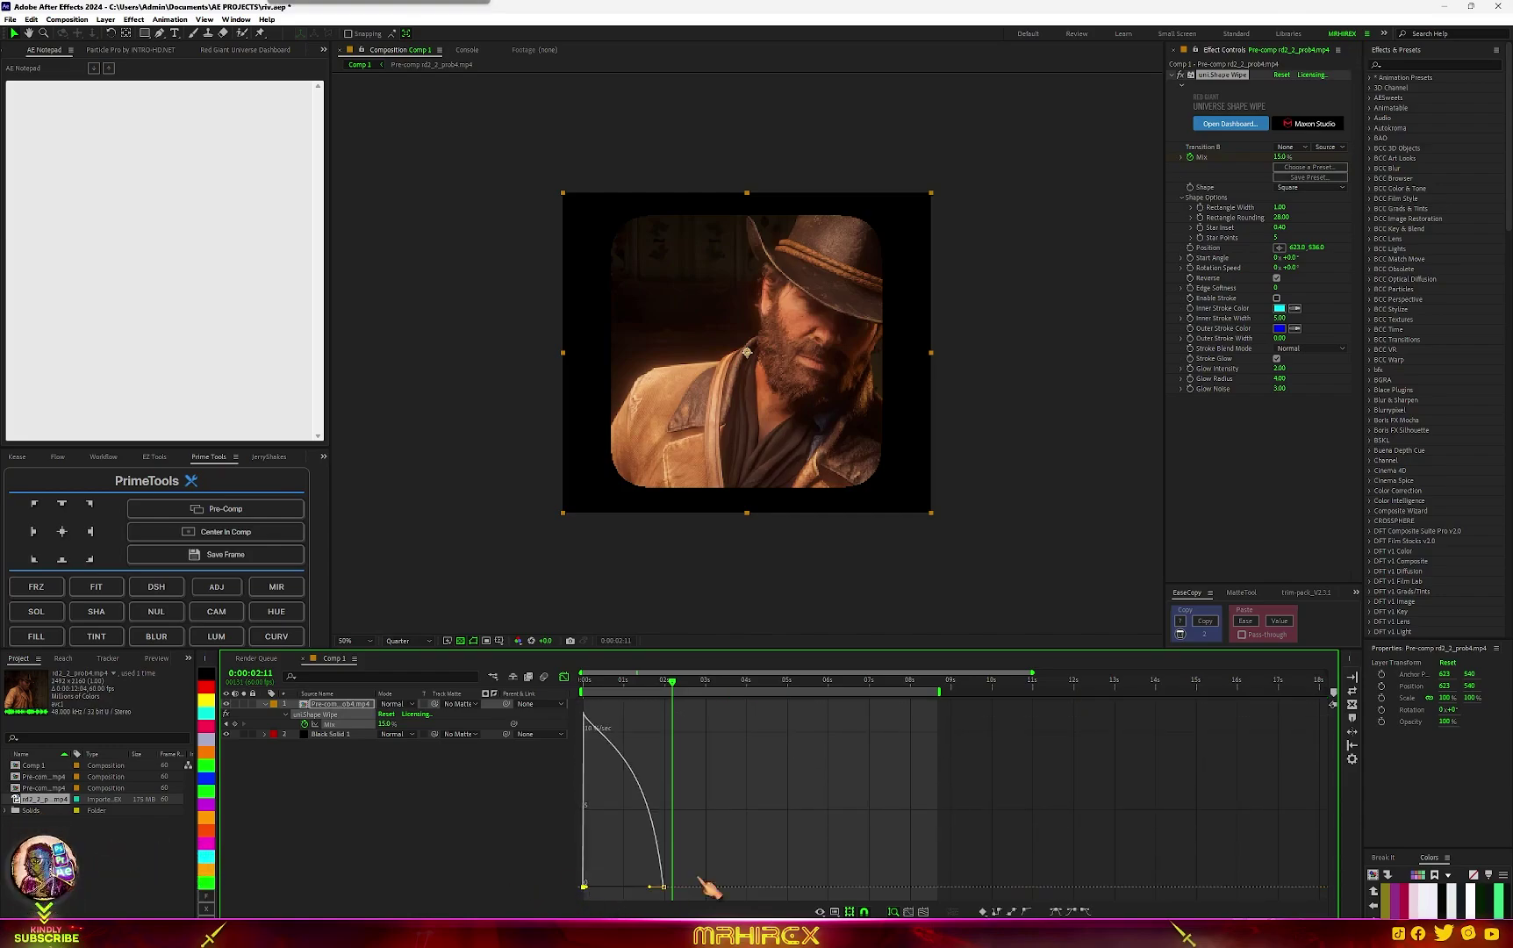
pyautogui.hotkey('shift', 'F3')
# Add a holding 15% Mix keyframe just before 4 seconds and a 0% keyframe at 0:00:06:20, and preview the animation.
pyautogui.moveTo(746, 688); pyautogui.dragTo(849, 710)
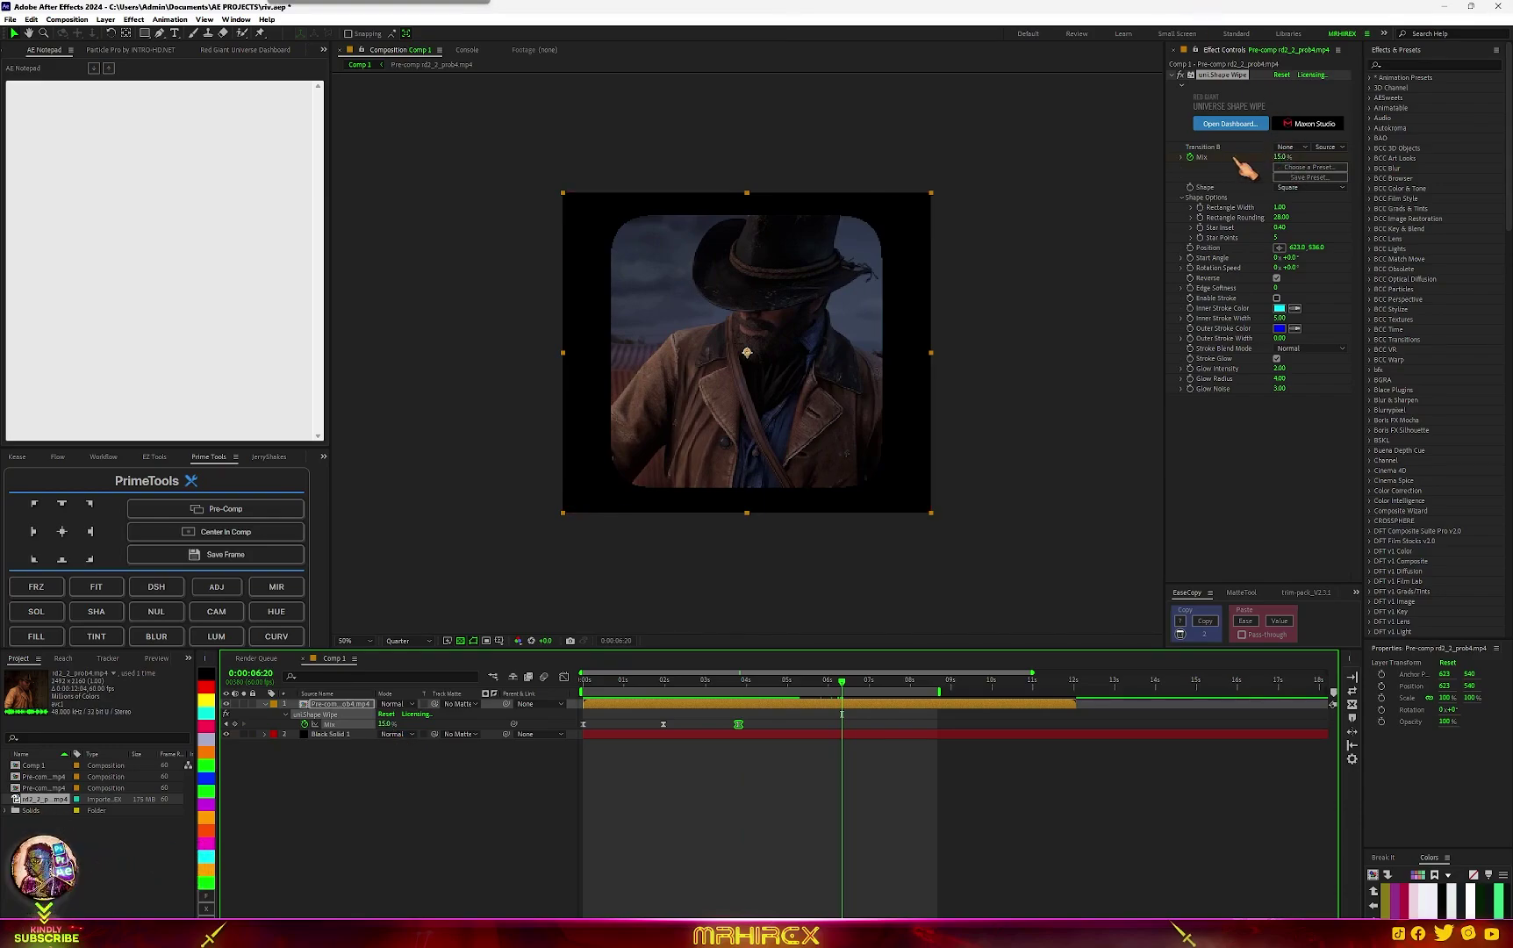
pyautogui.moveTo(1279, 158); pyautogui.dragTo(1272, 159)
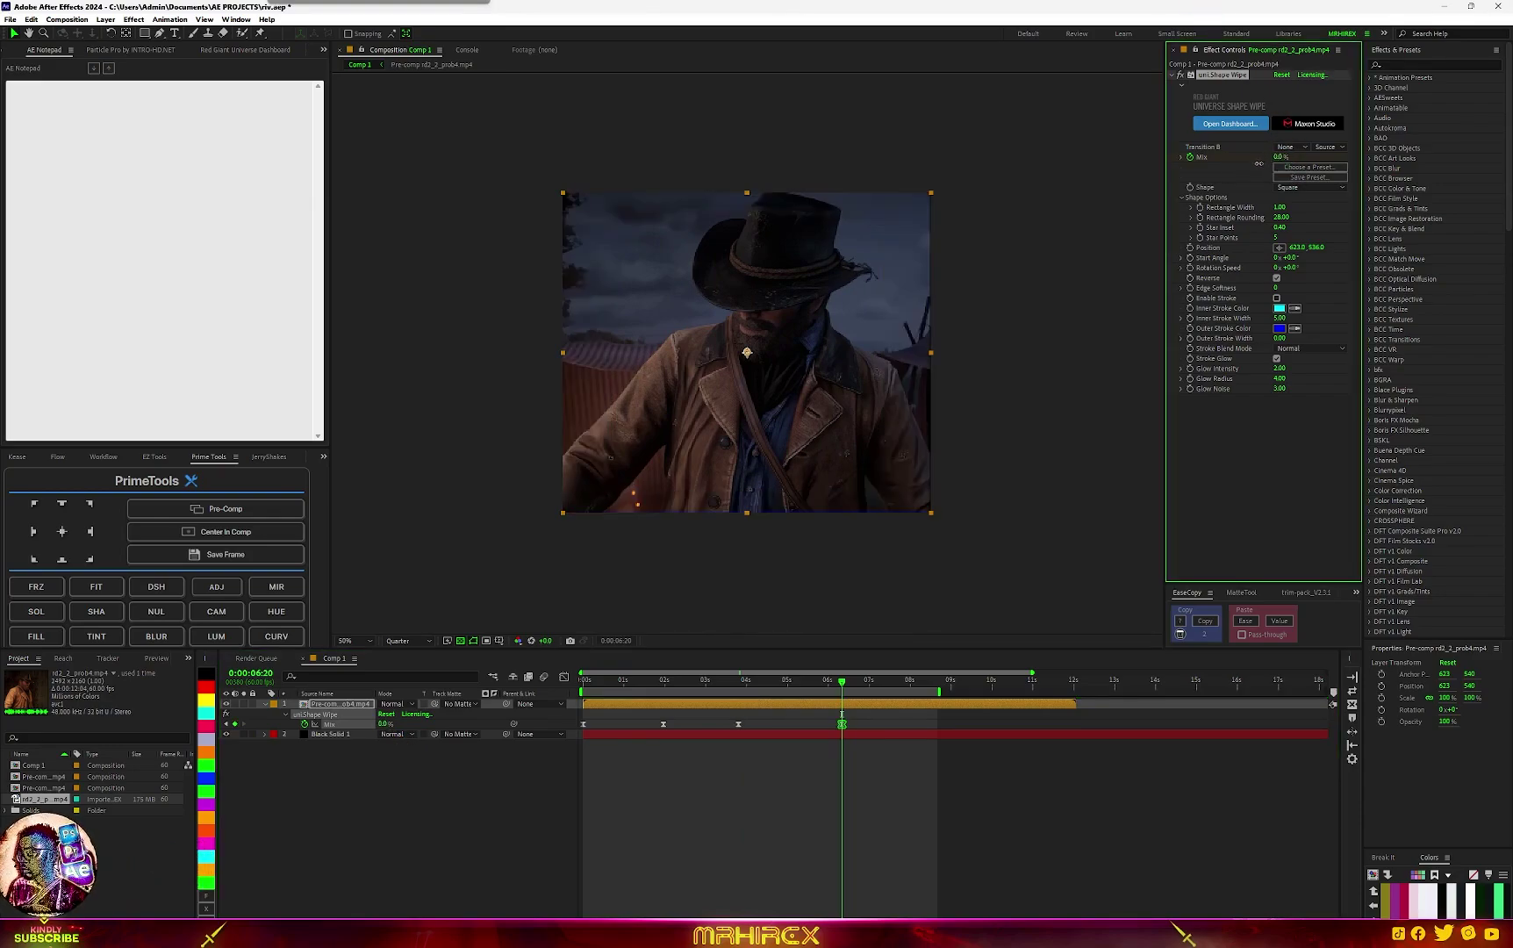
pyautogui.click(338, 776)
pyautogui.press('Home')
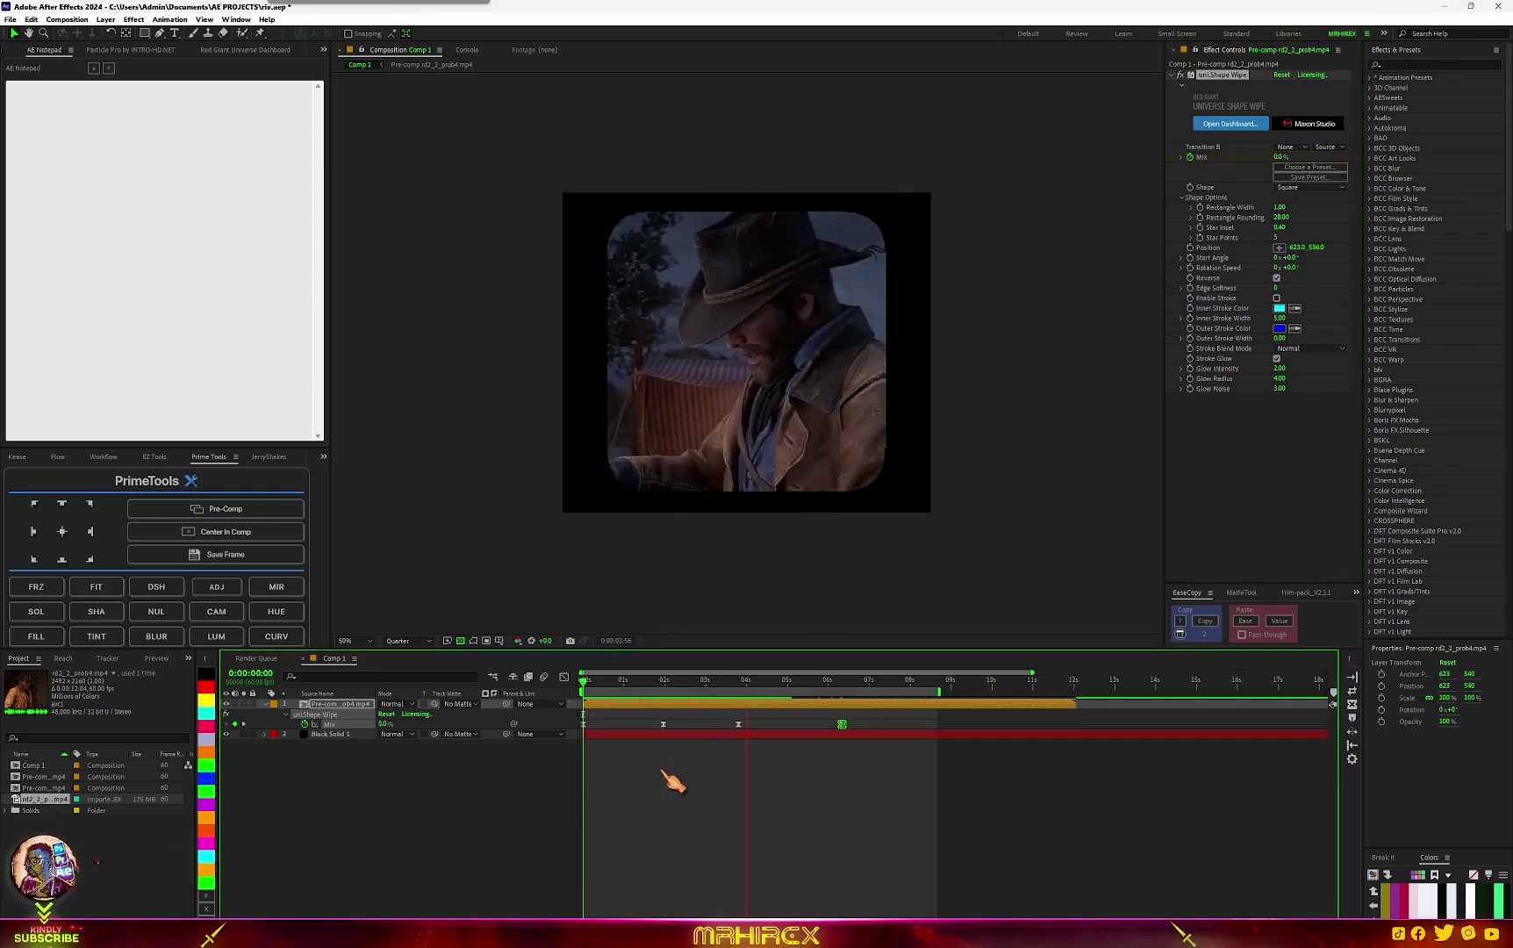
pyautogui.press('space')
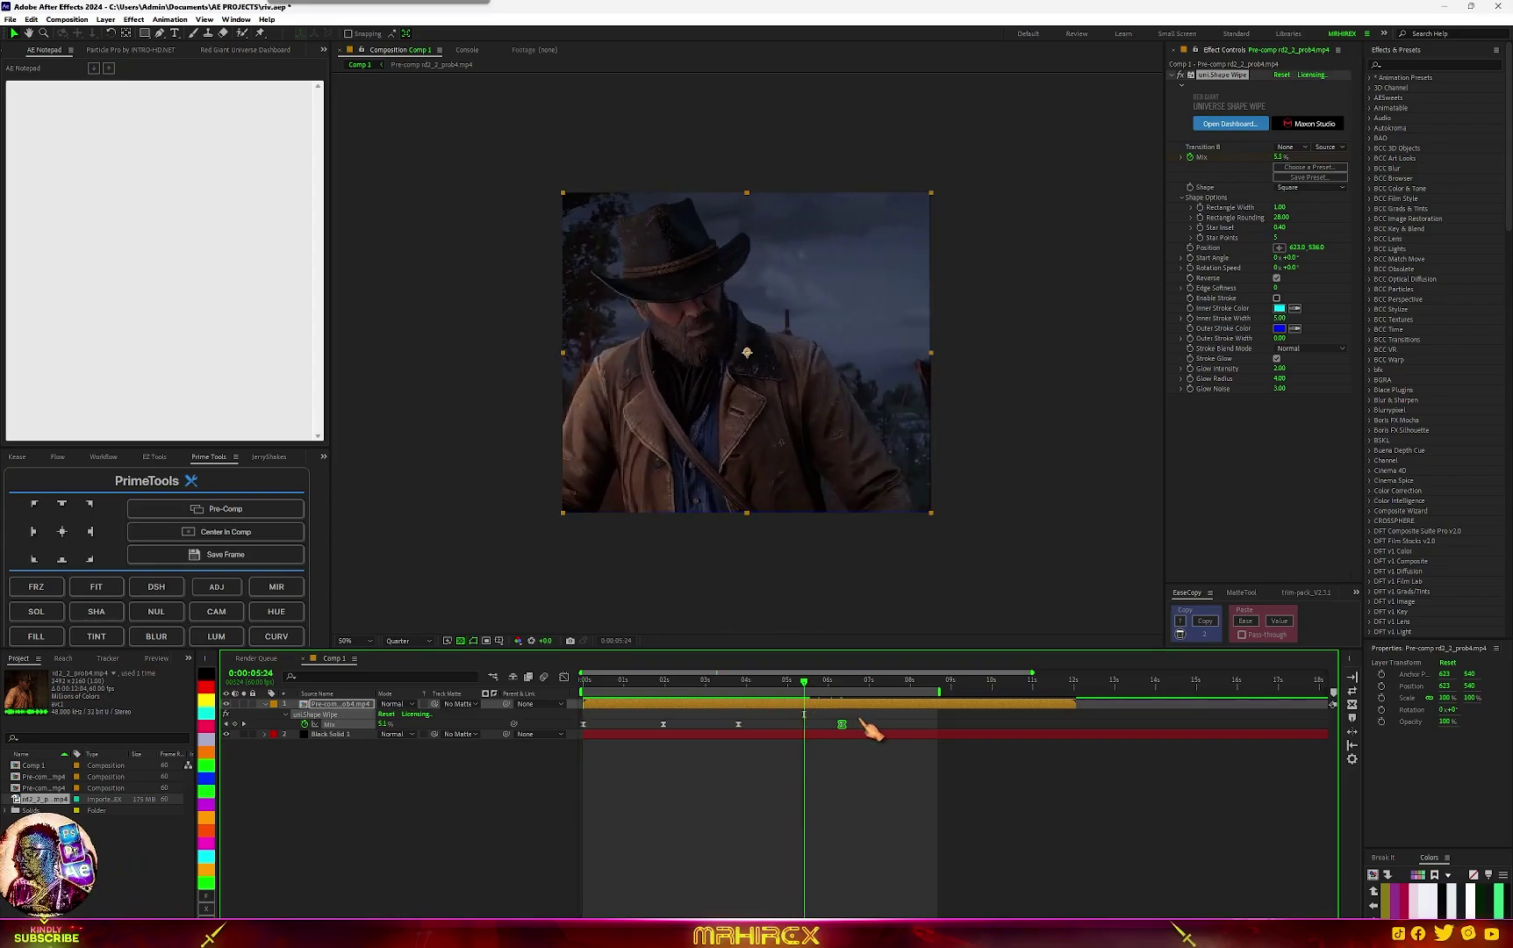
# Reshape the speed graph of the closing Mix change so it peaks early and slows down gradually.
pyautogui.click(564, 677)
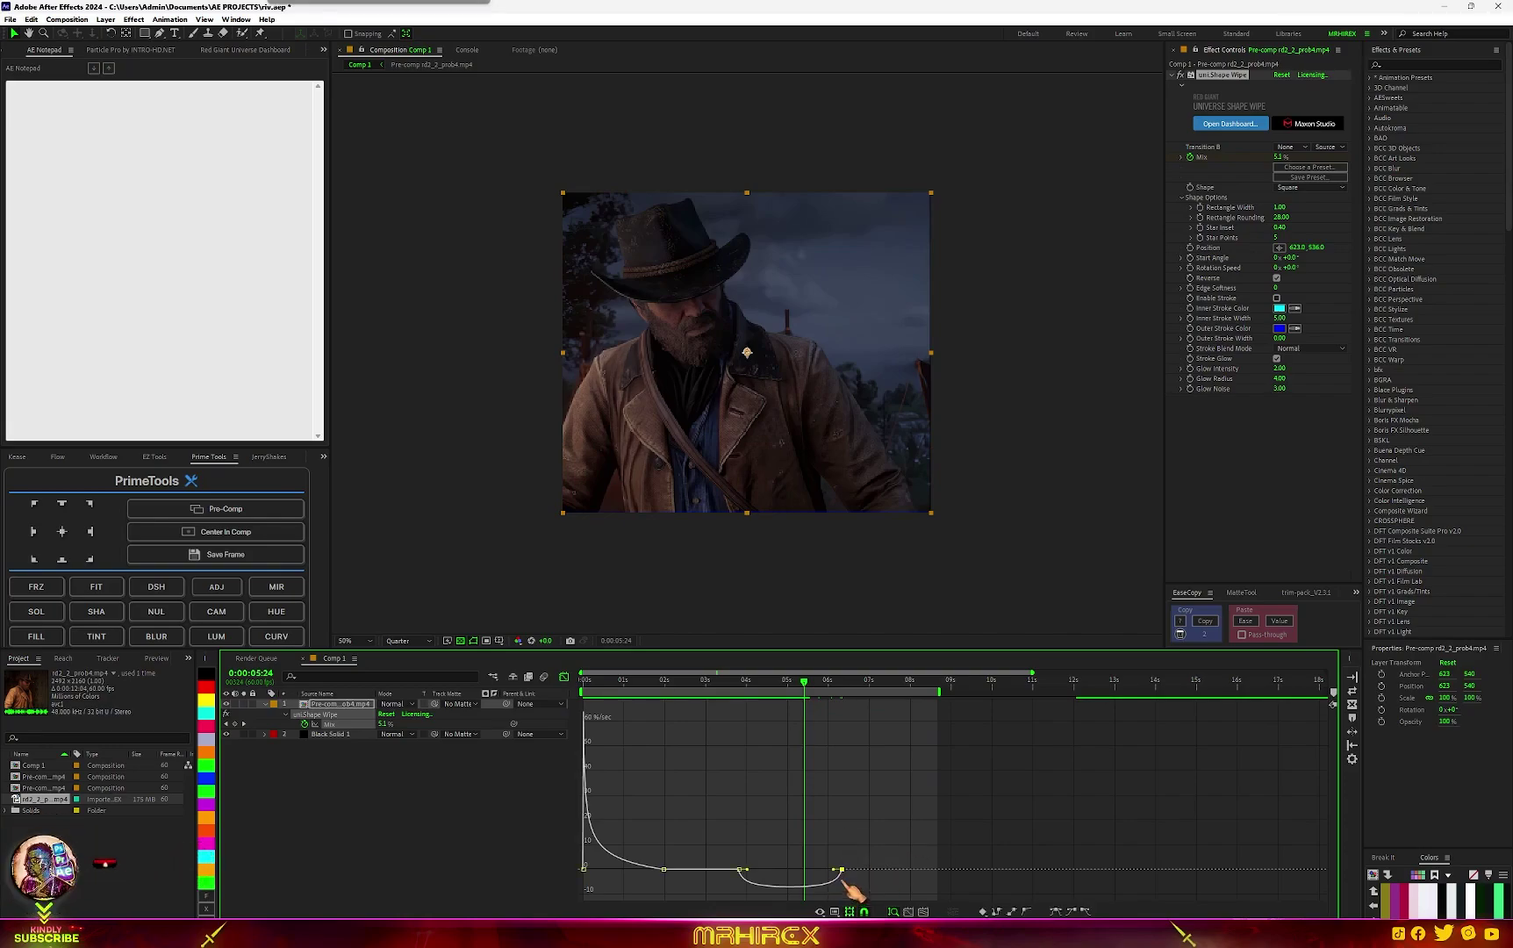
pyautogui.moveTo(839, 870); pyautogui.dragTo(782, 882)
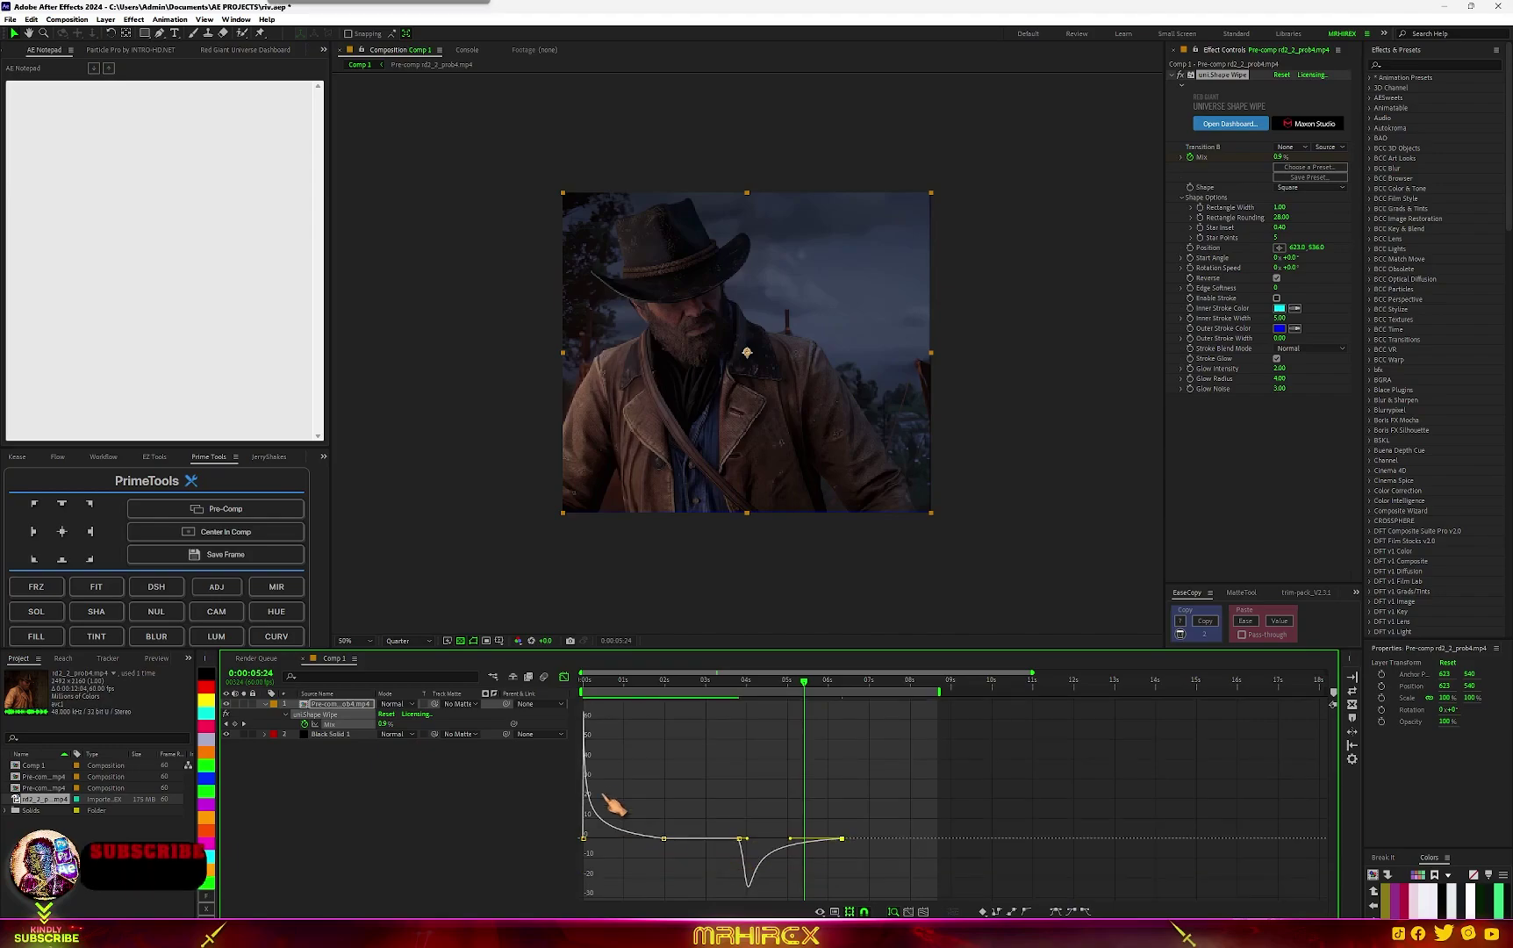
pyautogui.click(564, 677)
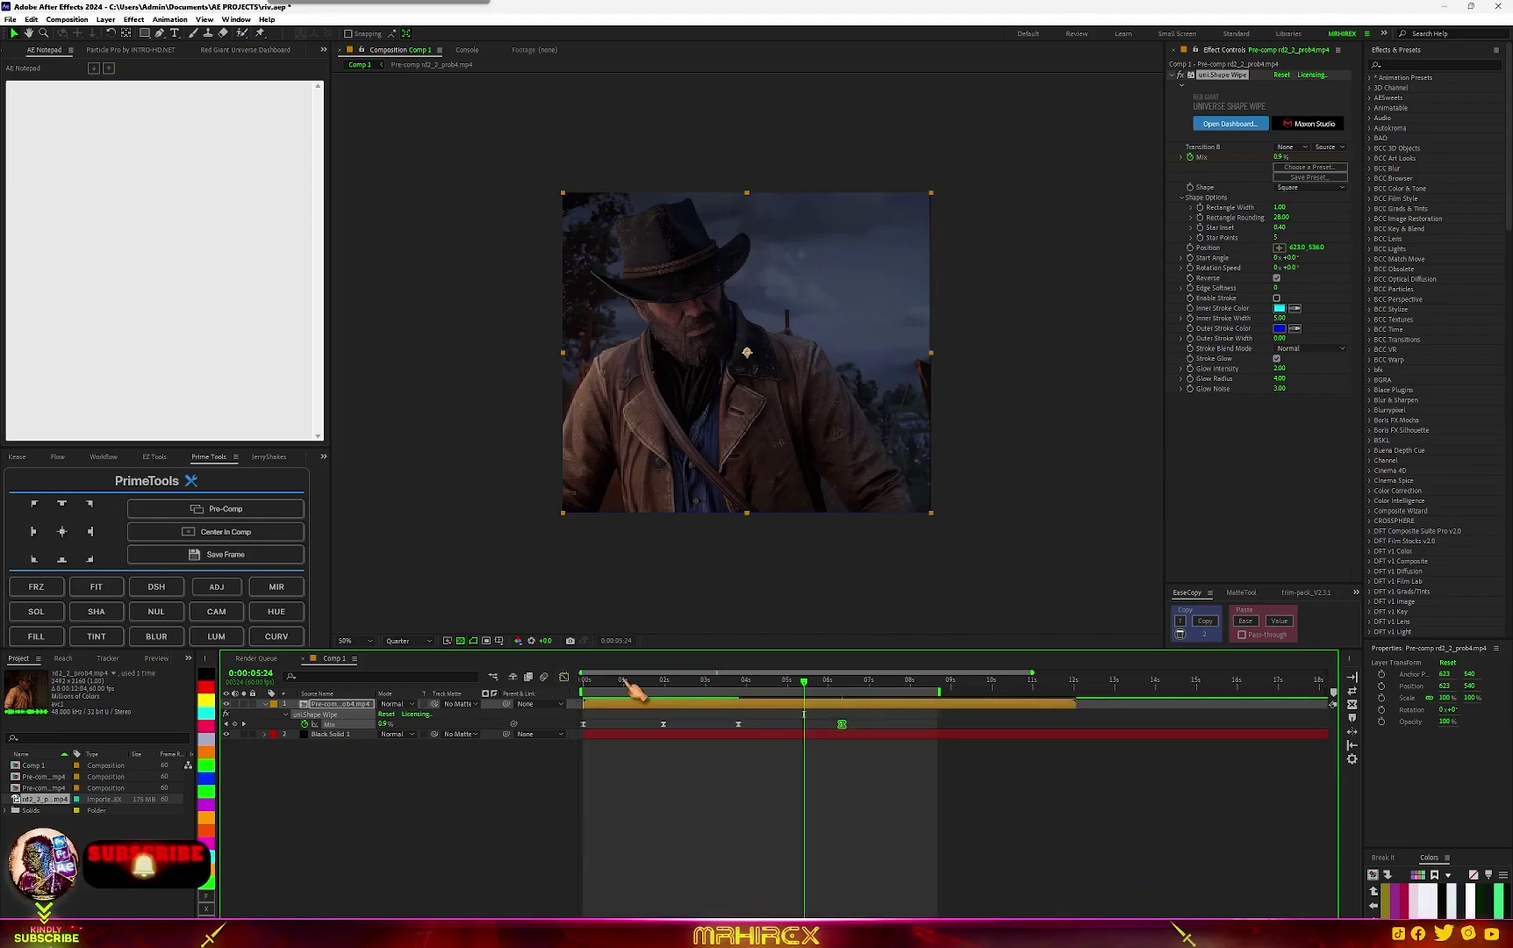
# Enable motion blur for the footage pre-comp, preview it, and move the last Mix keyframe to about 8 seconds.
pyautogui.press('Home')
pyautogui.click(465, 909)
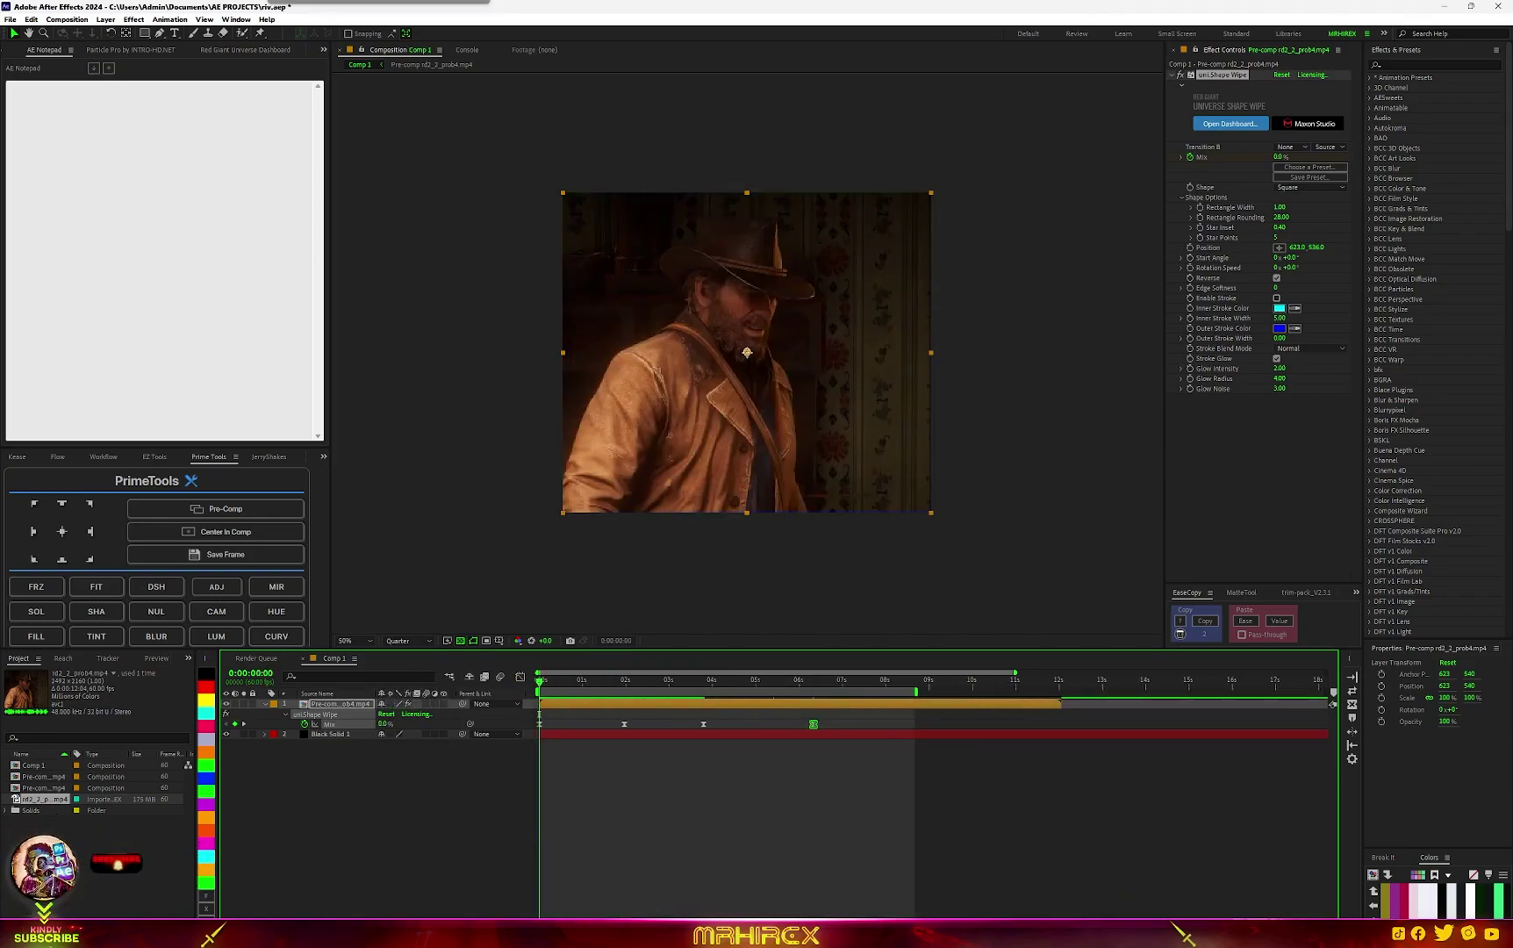
pyautogui.click(579, 682)
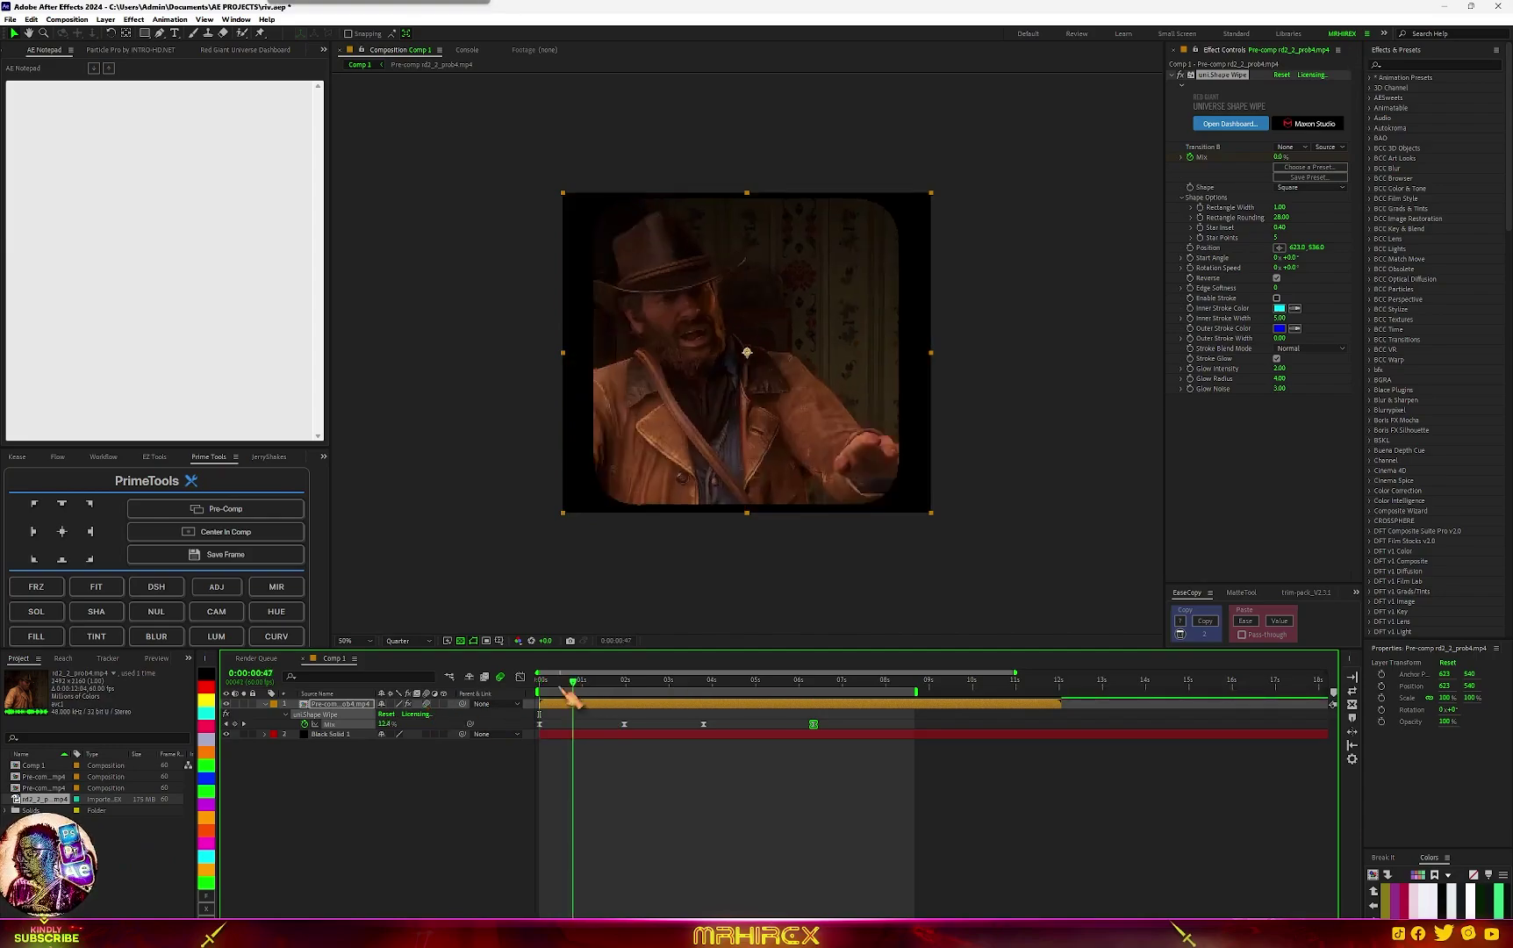
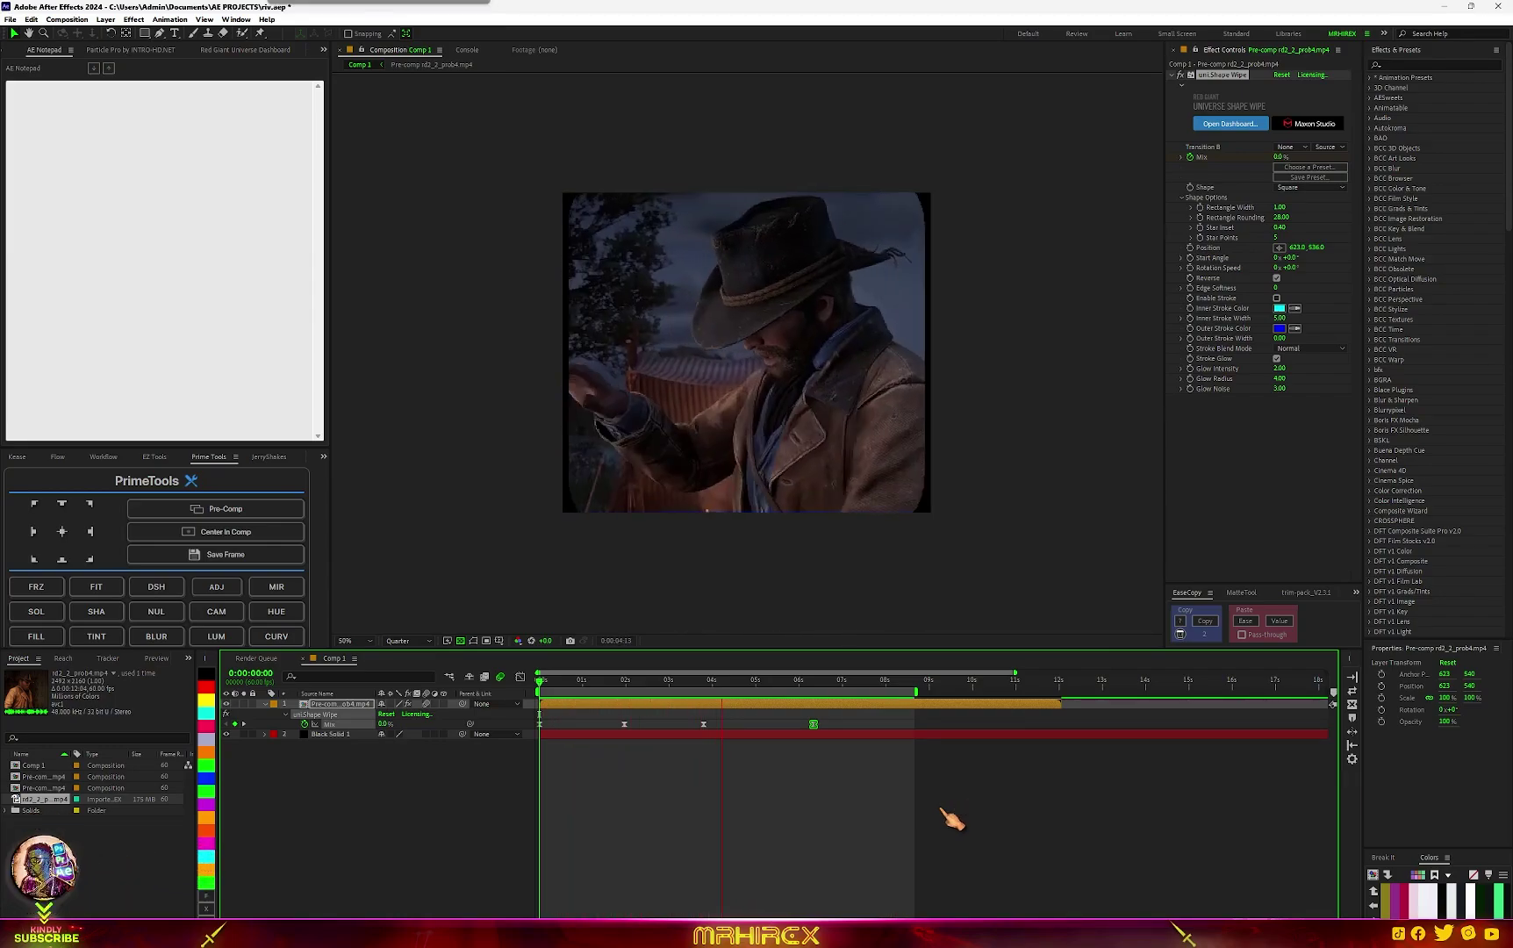
pyautogui.moveTo(814, 724); pyautogui.dragTo(881, 724)
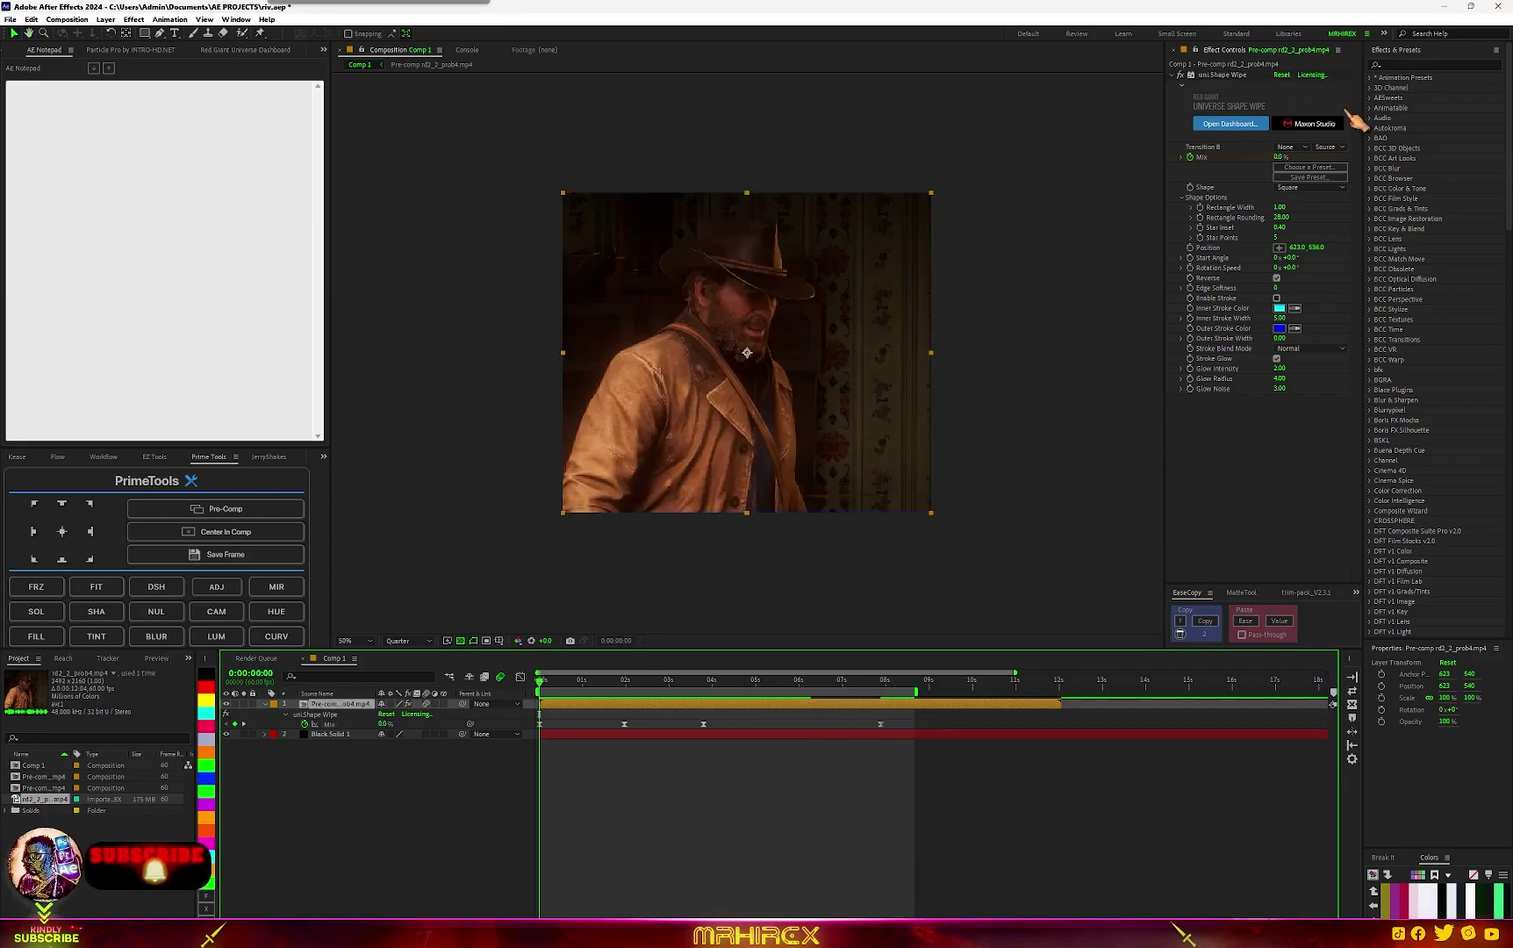
# Replace the Shape Wipe effect on the footage pre-comp with Effect Matte and turn off its visual guide.
pyautogui.click(1233, 75)
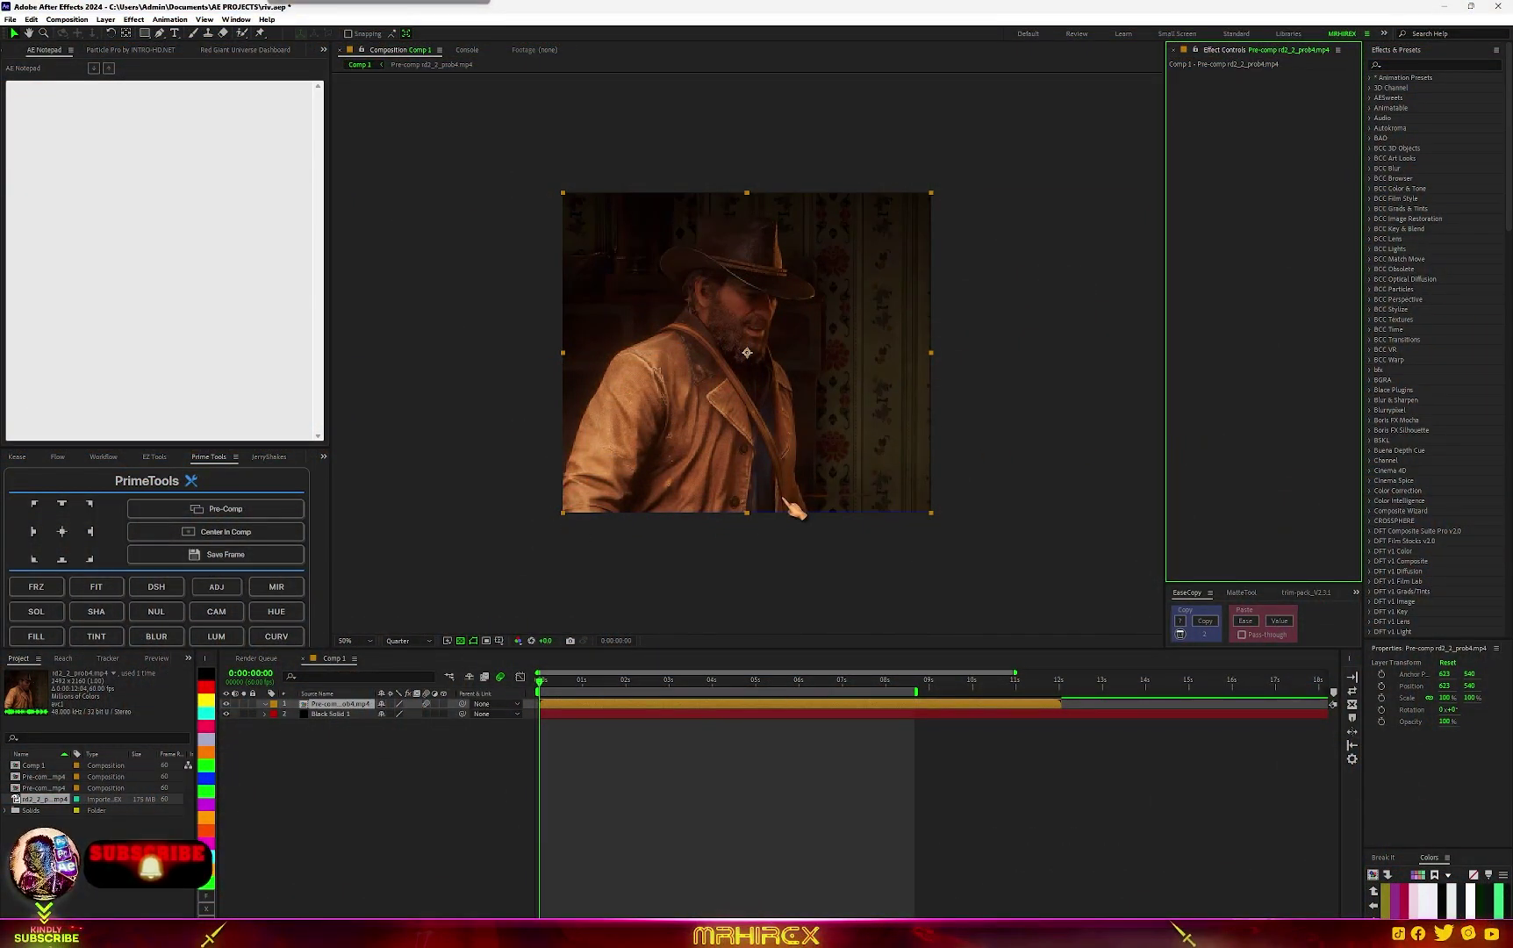
pyautogui.hotkey('ctrl', 'space')
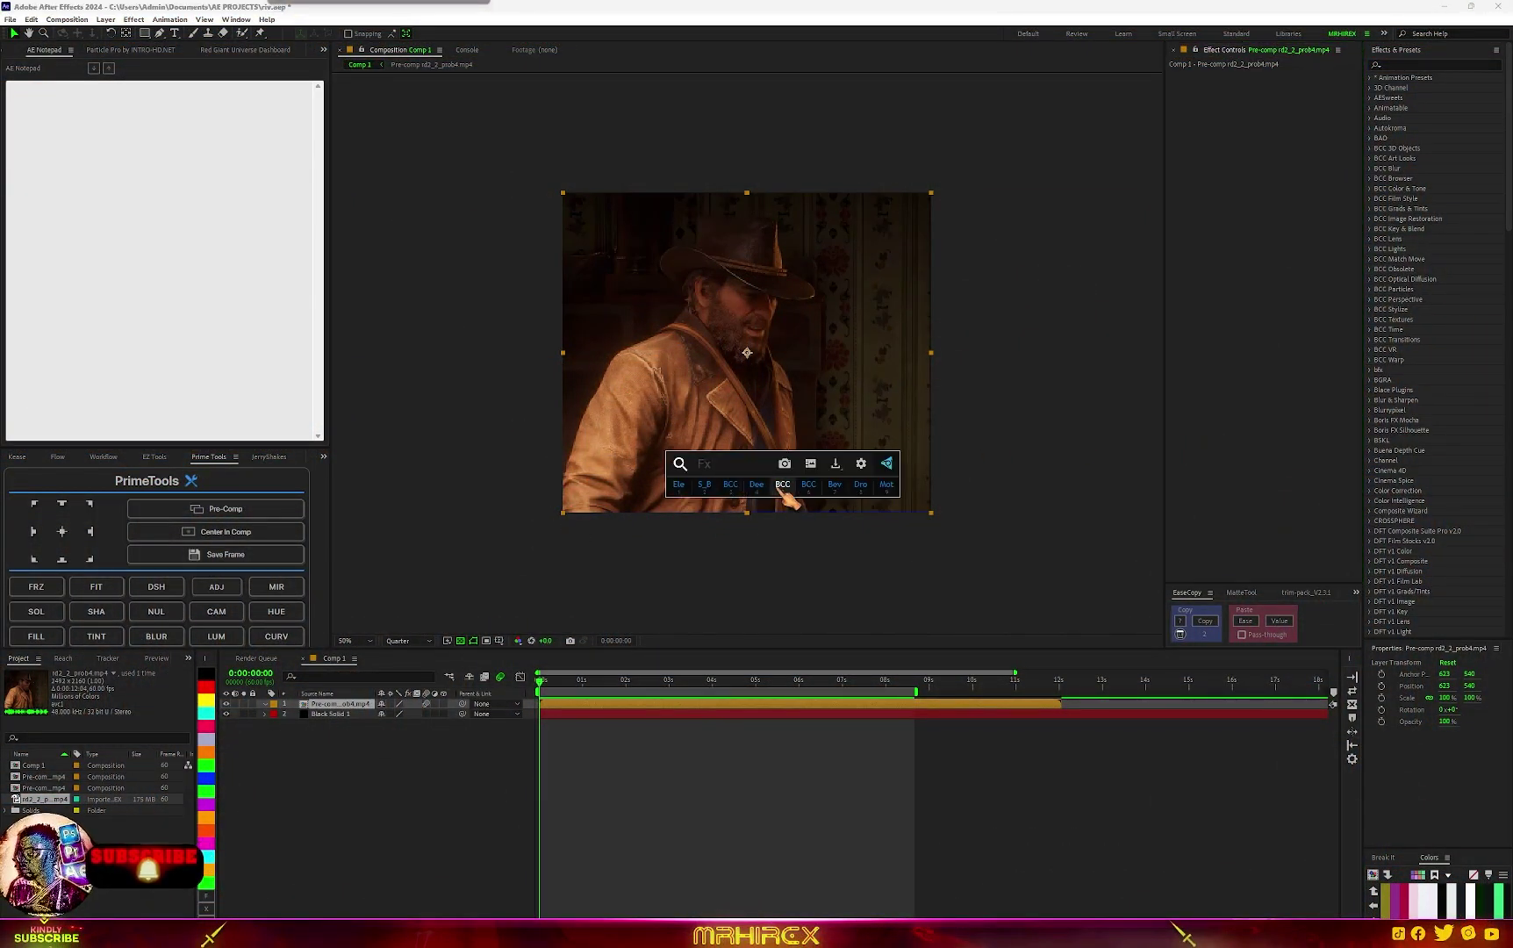
pyautogui.write('eff')
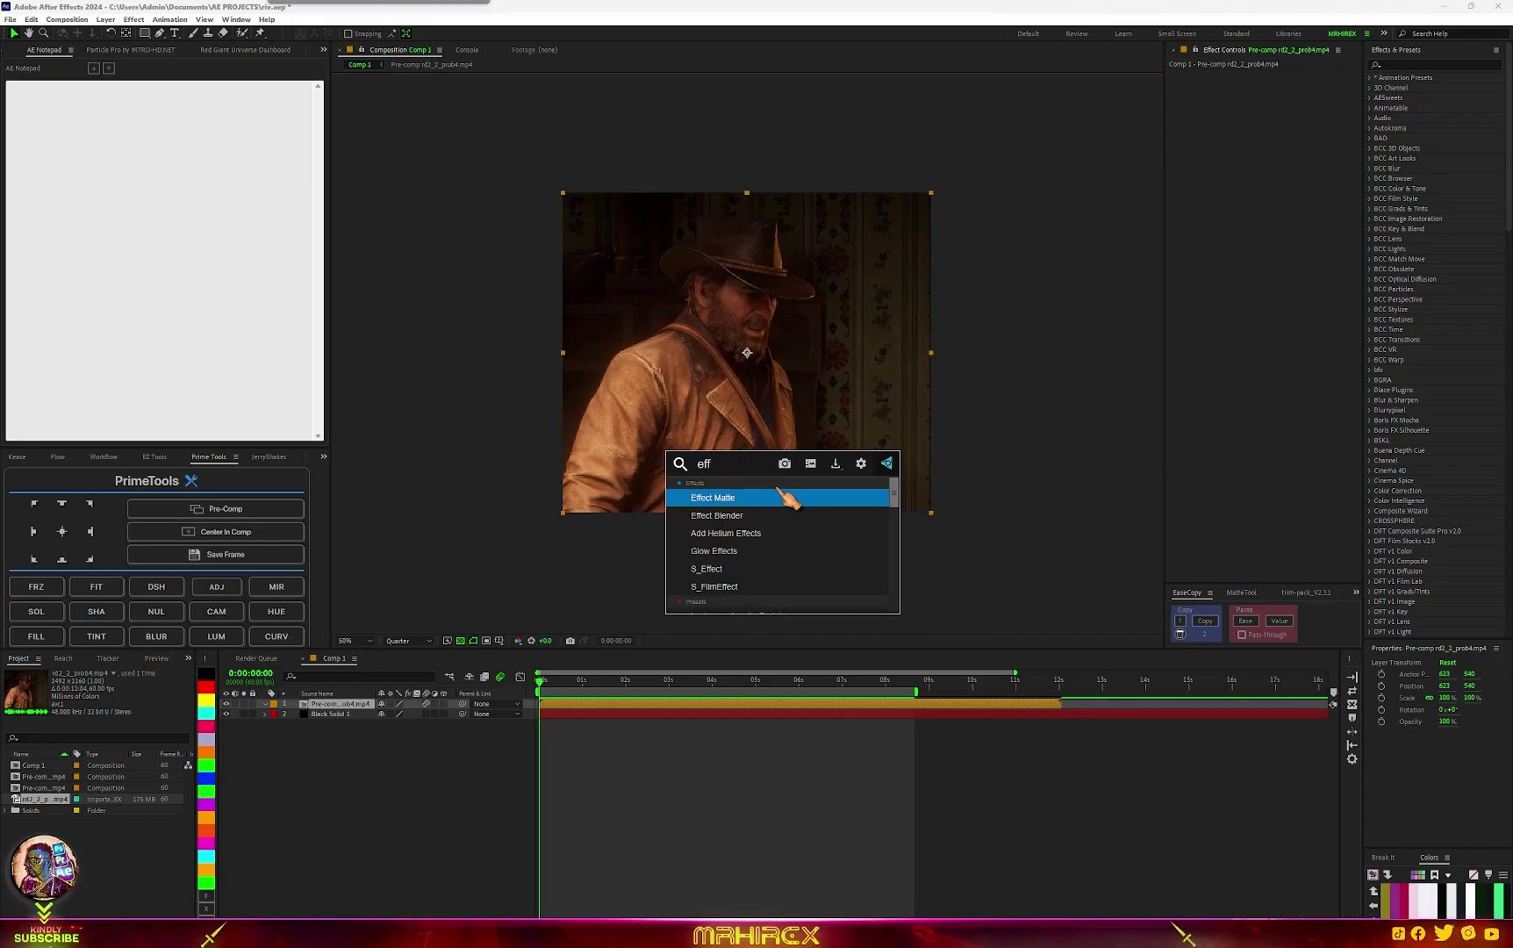
pyautogui.click(776, 498)
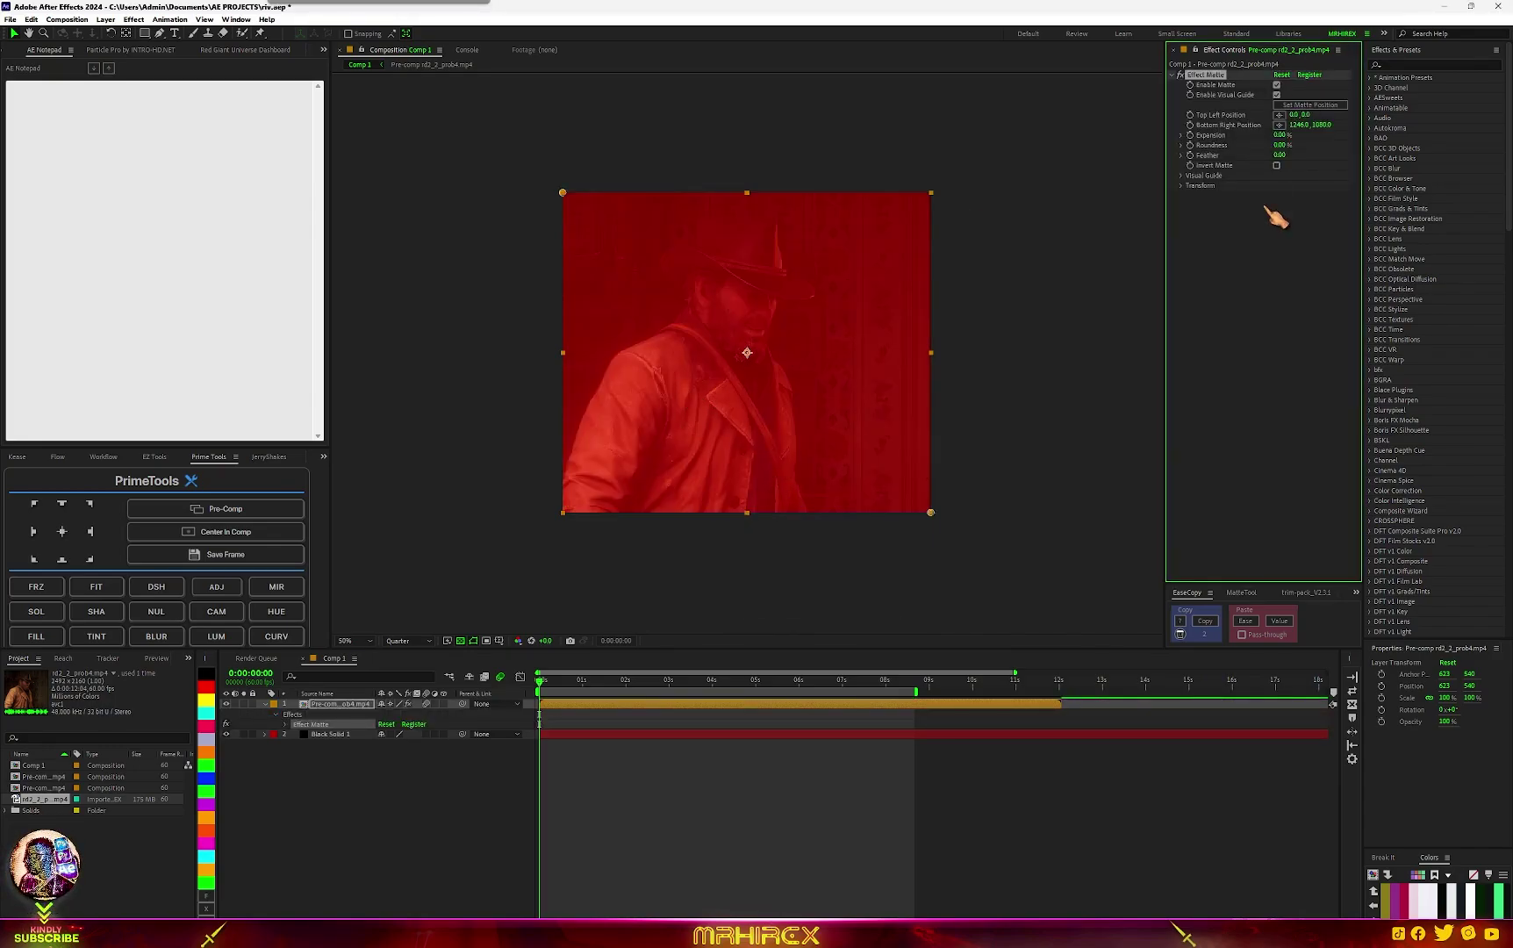
pyautogui.click(1277, 95)
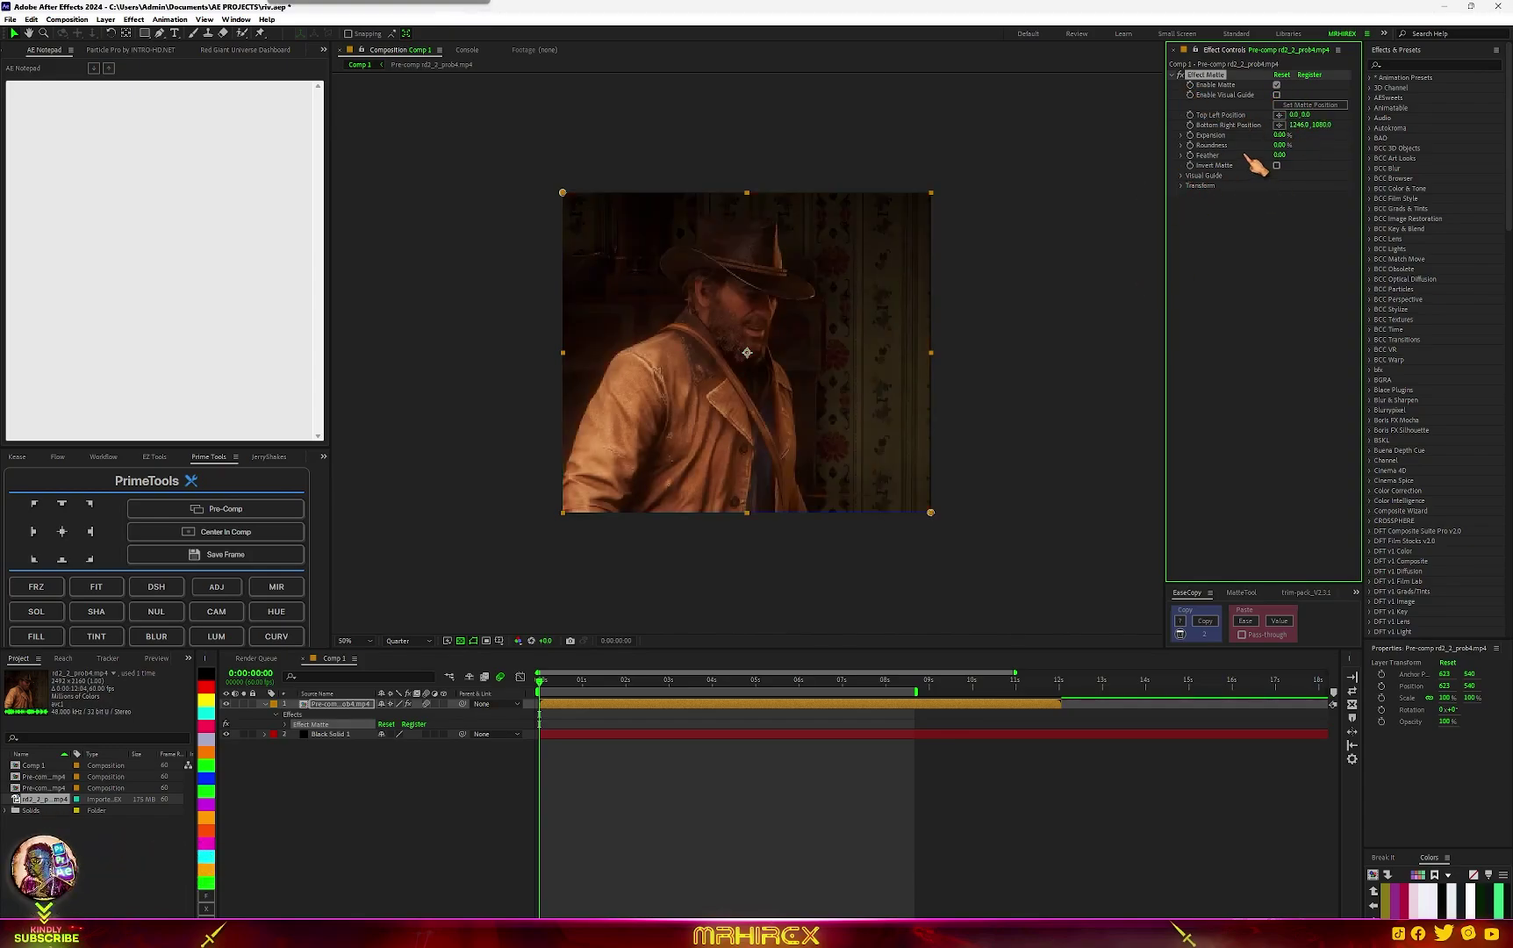
# Reset the trial Effect Matte values, set Expansion to -25% and Roundness to 44%.
pyautogui.moveTo(1280, 135); pyautogui.dragTo(1314, 113)
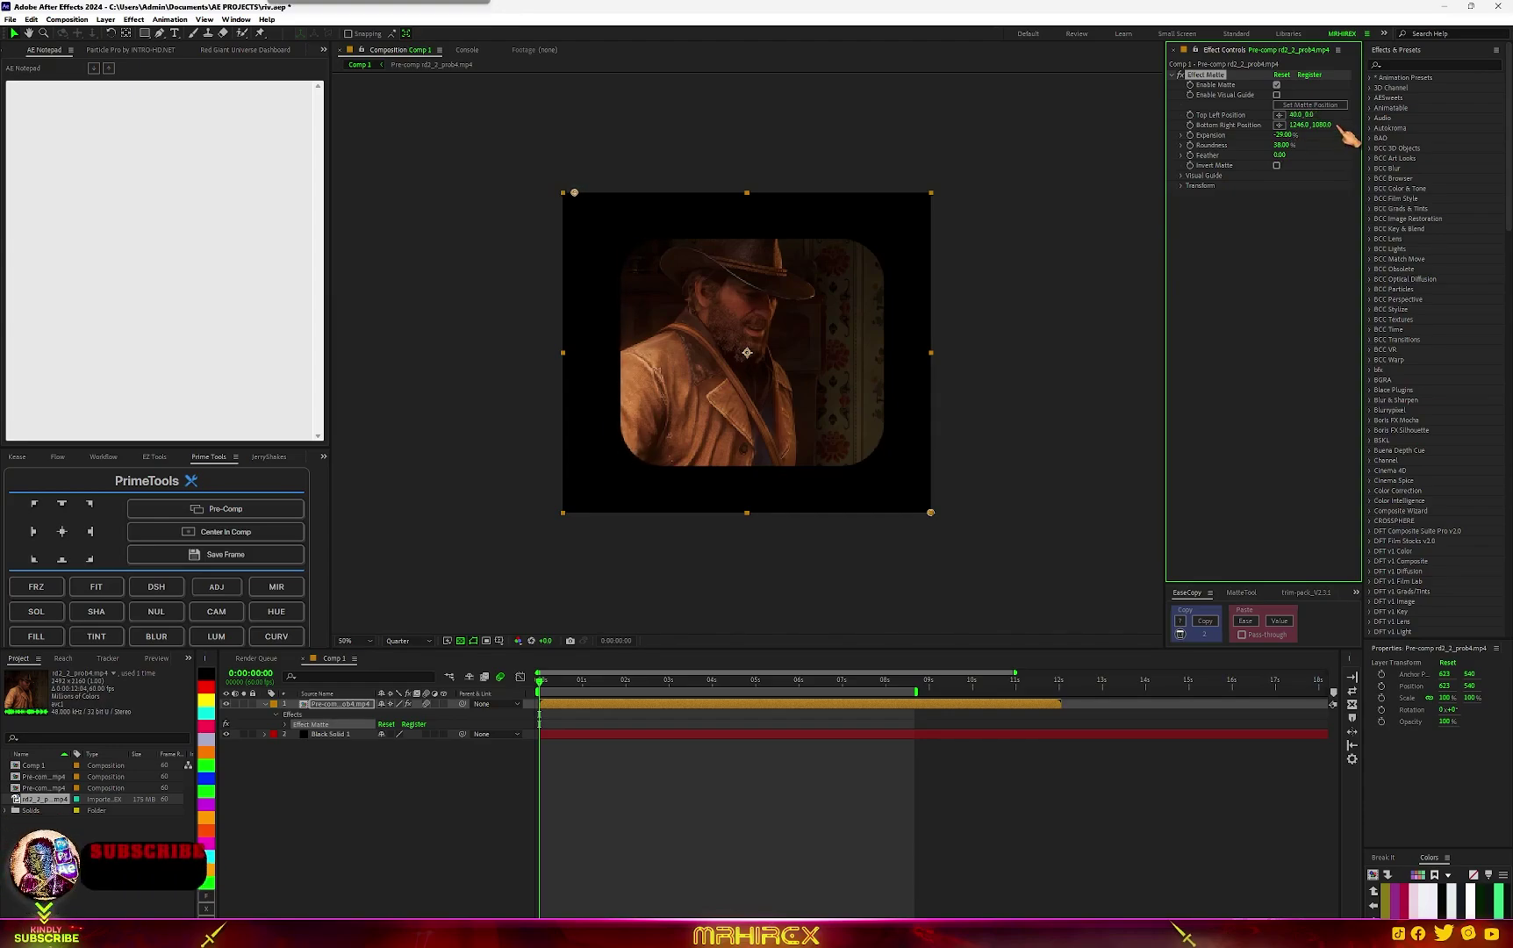
pyautogui.click(1283, 74)
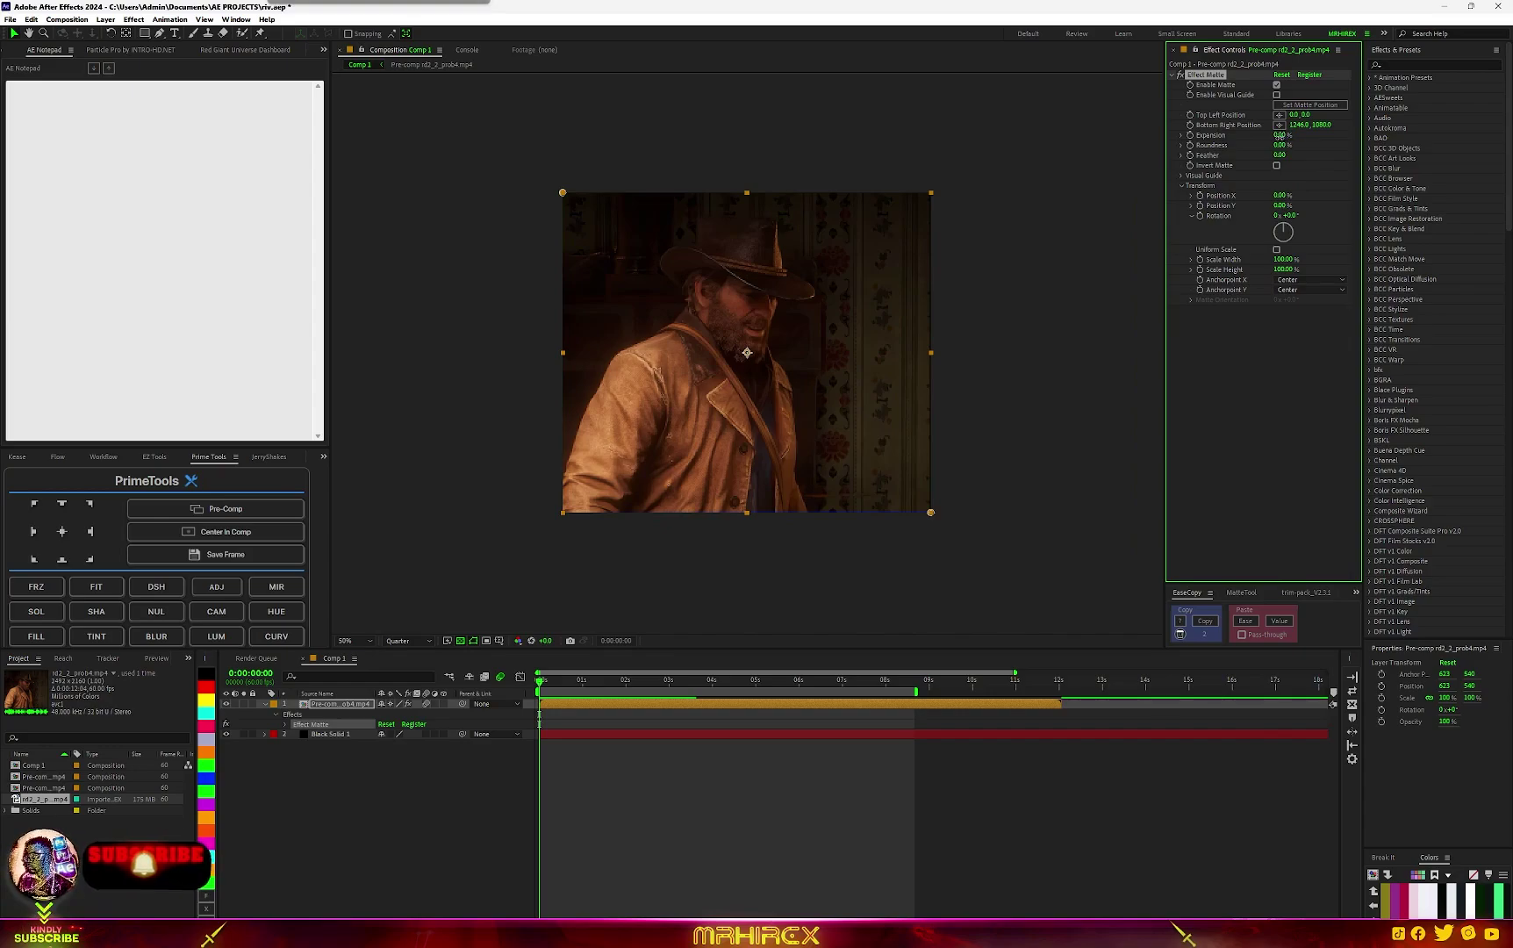
pyautogui.moveTo(1280, 136); pyautogui.dragTo(1272, 143)
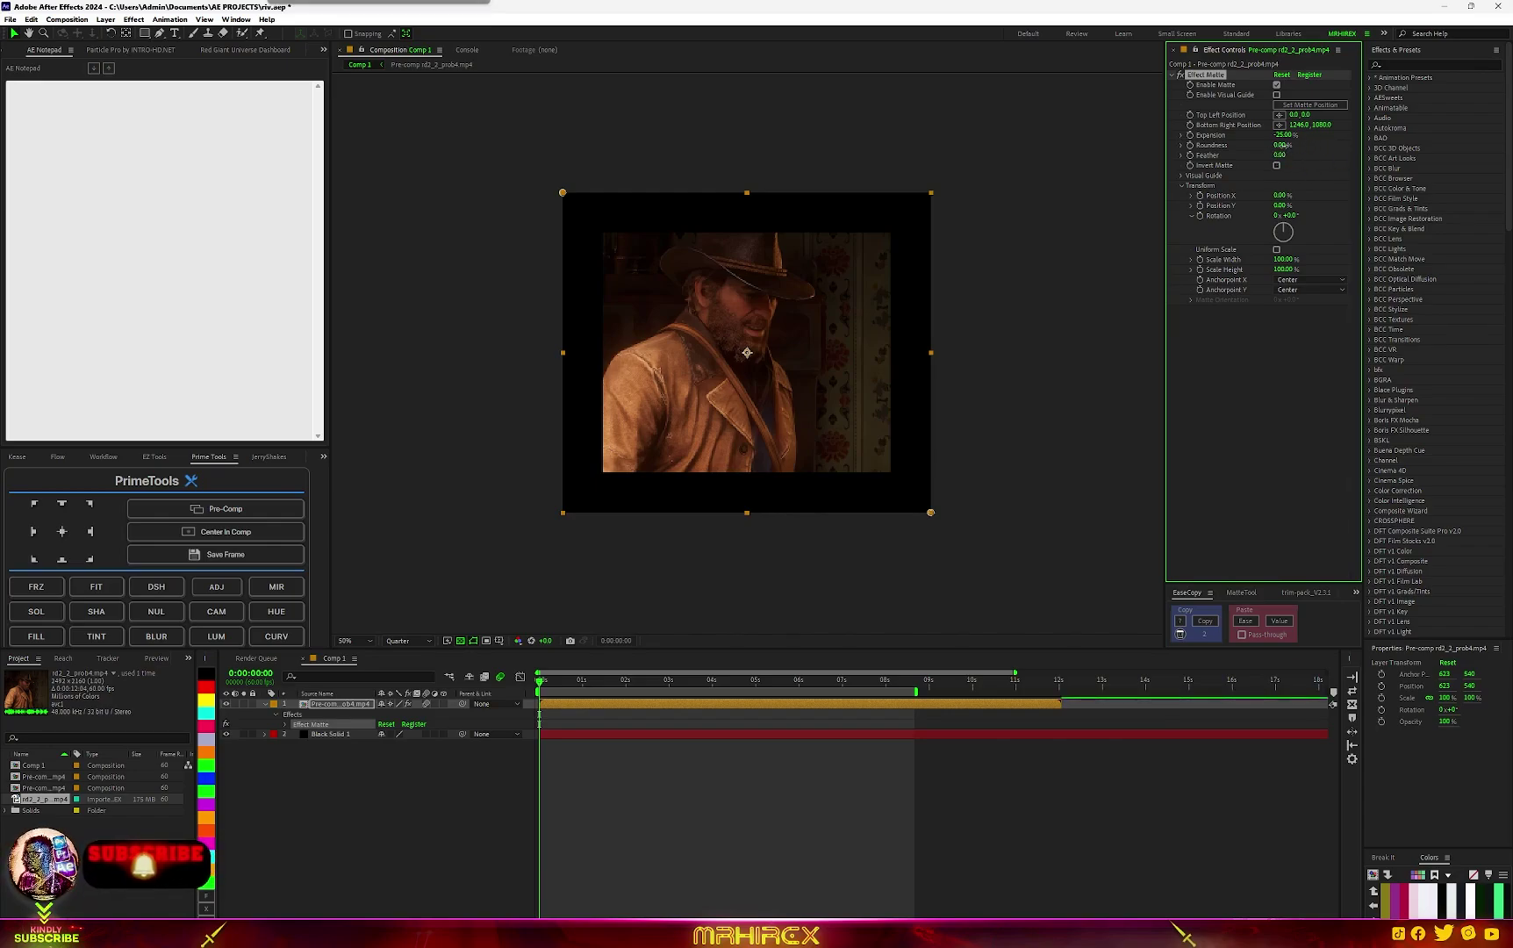
pyautogui.moveTo(1283, 145); pyautogui.dragTo(1303, 139)
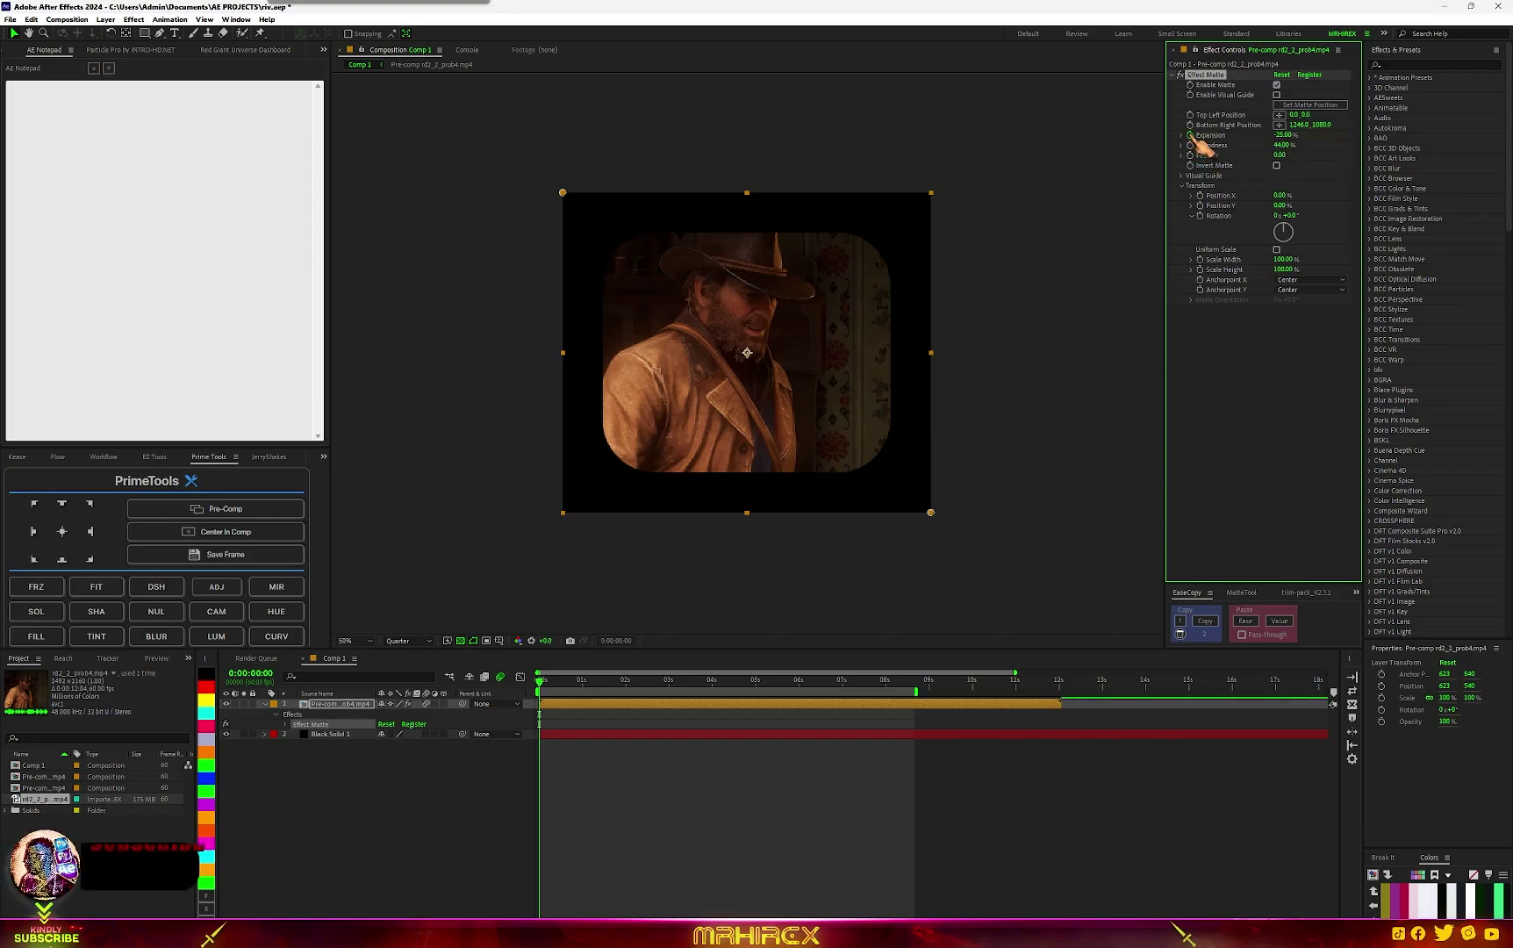
# Keyframe Expansion and Roundness, move those keyframes to about 2 seconds, add 0% keyframes at the start, and preview the animation.
pyautogui.click(562, 737)
pyautogui.press('u')
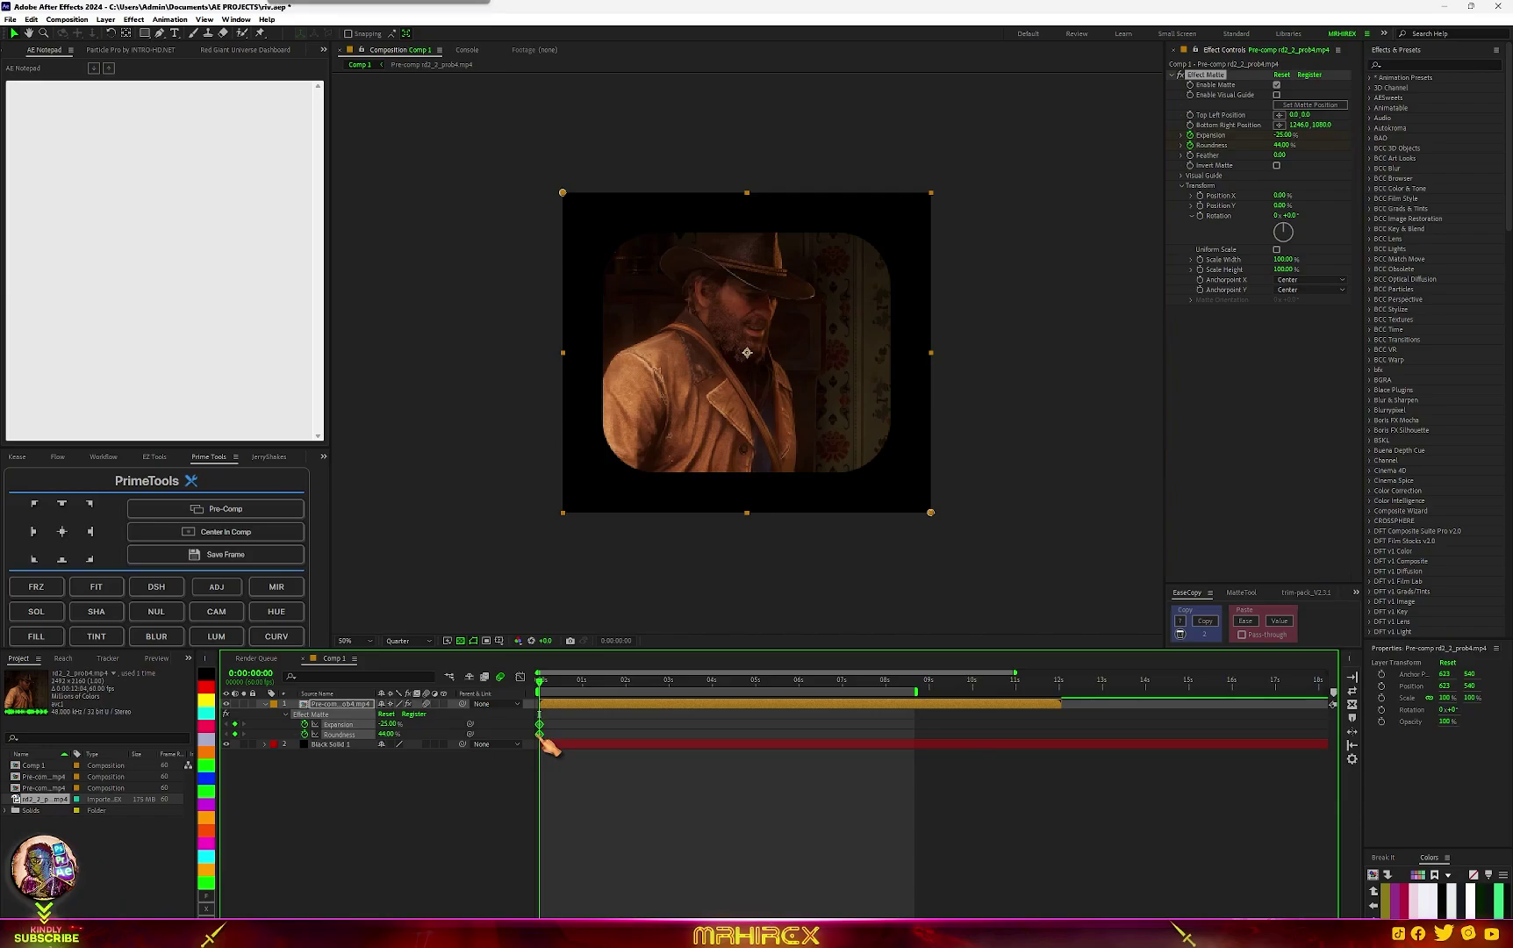
pyautogui.moveTo(555, 734); pyautogui.dragTo(627, 735)
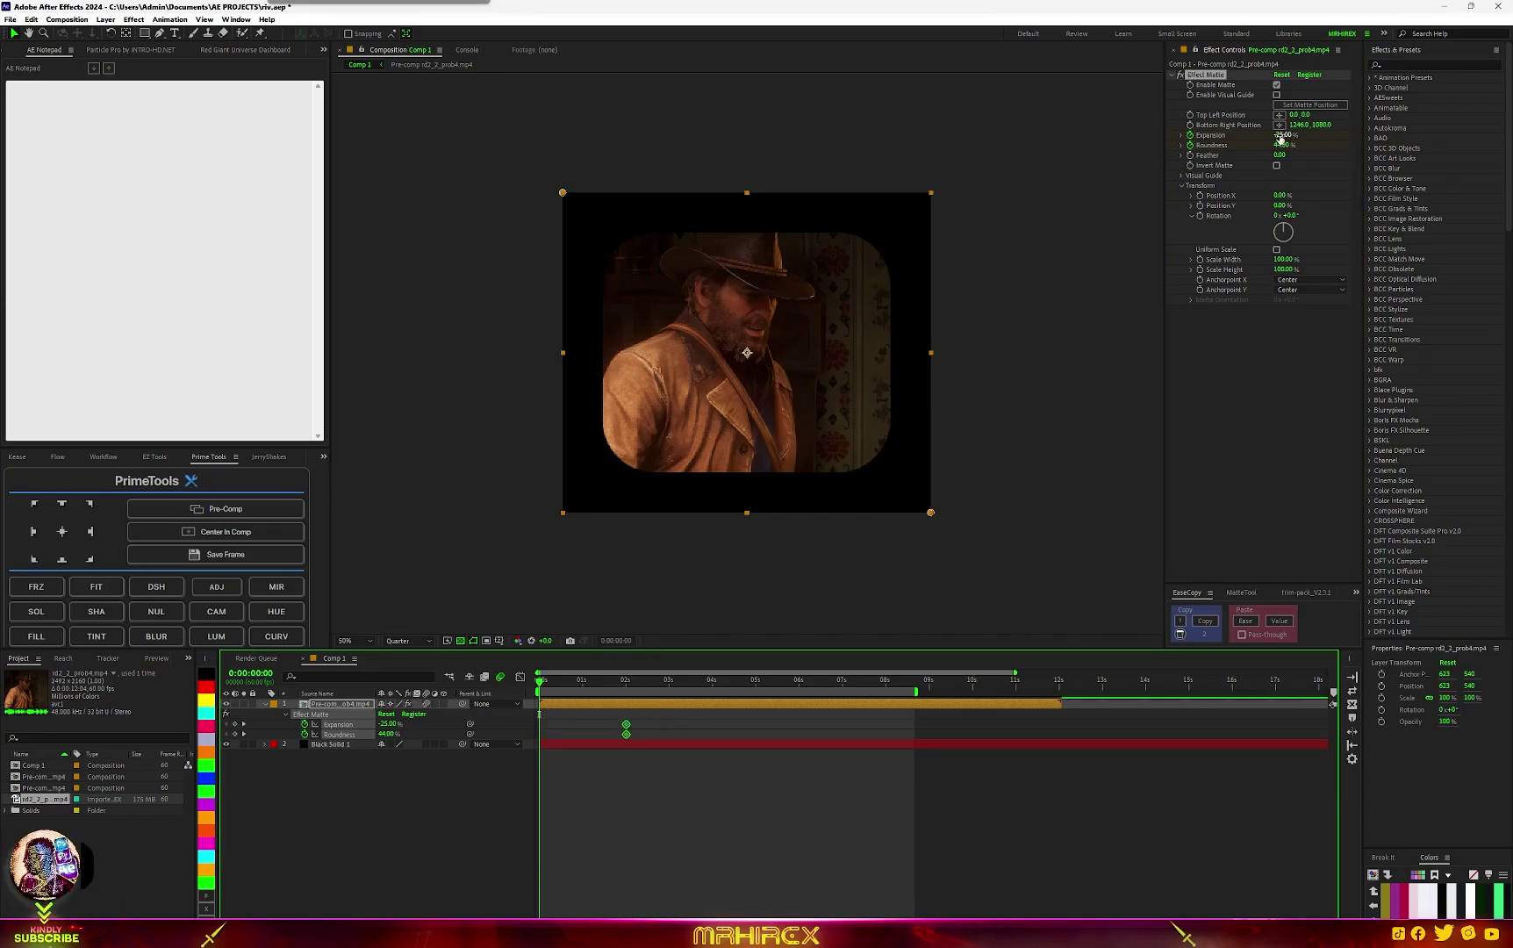
pyautogui.rightClick(1281, 136)
pyautogui.click(1311, 244)
pyautogui.press('space')
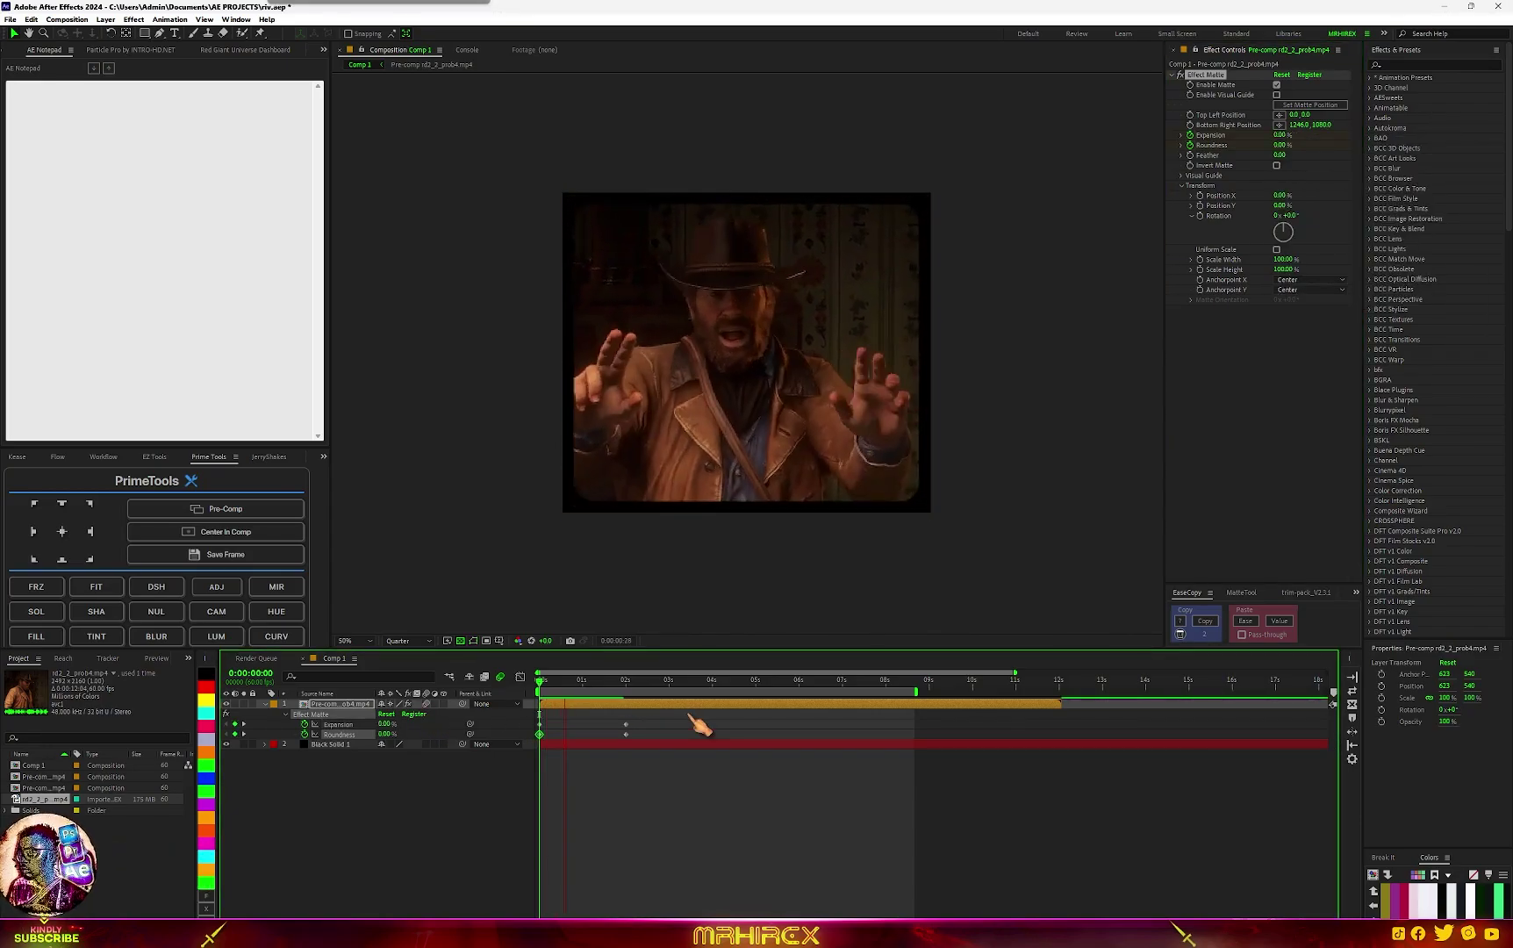
pyautogui.press('space')
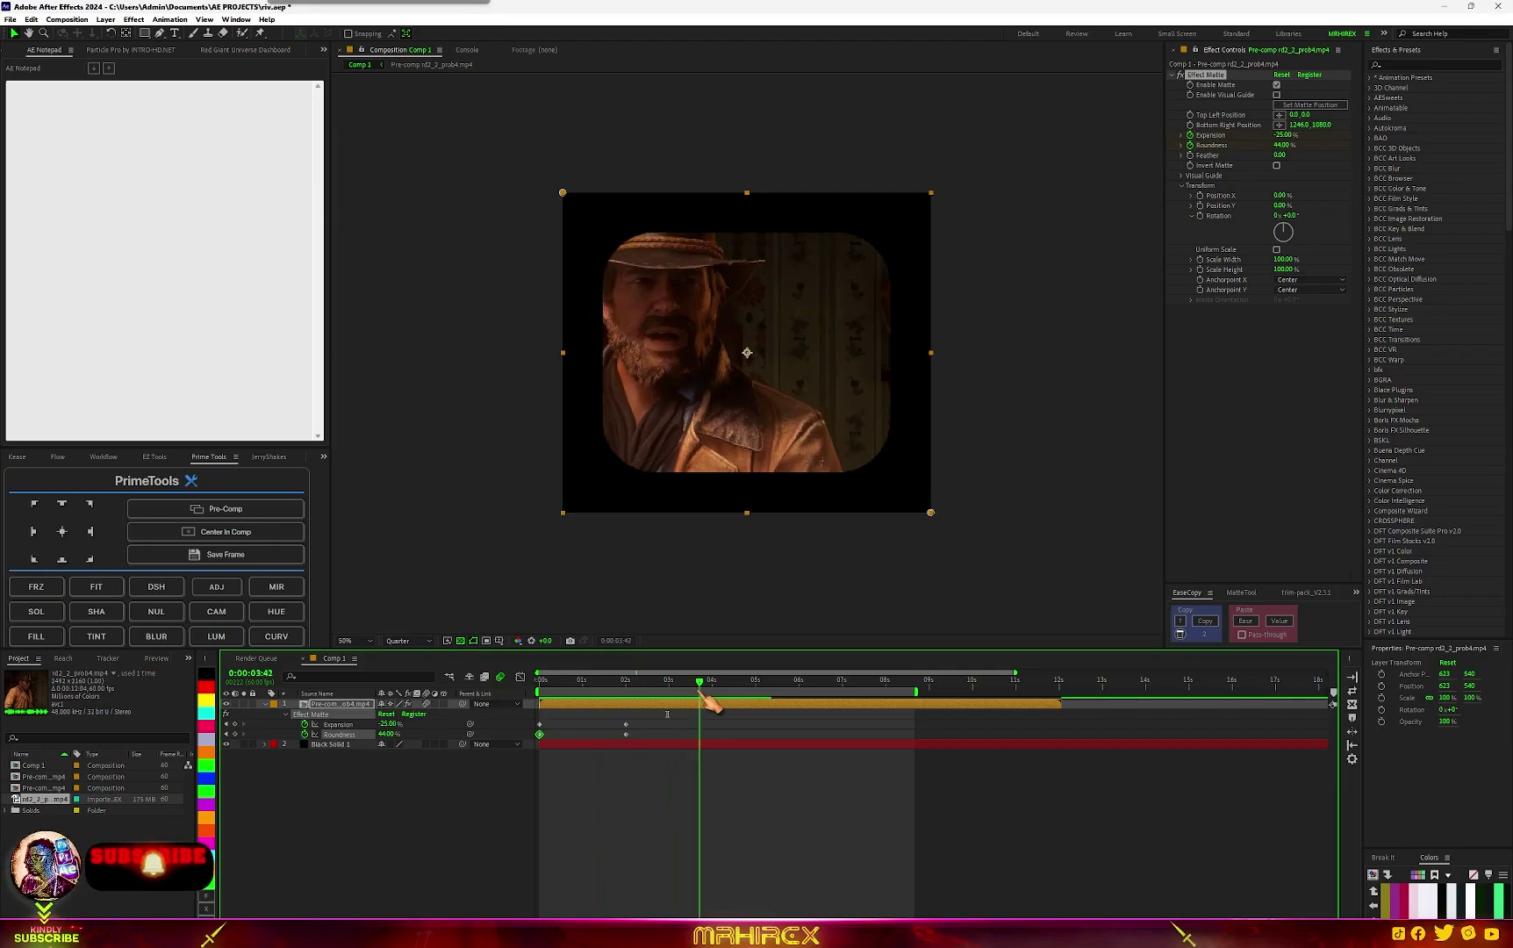
# Add holding Expansion and Roundness keyframes at 0:00:03:39 and reset both properties to 0% at 0:00:06:18.
pyautogui.click(236, 724)
pyautogui.click(235, 733)
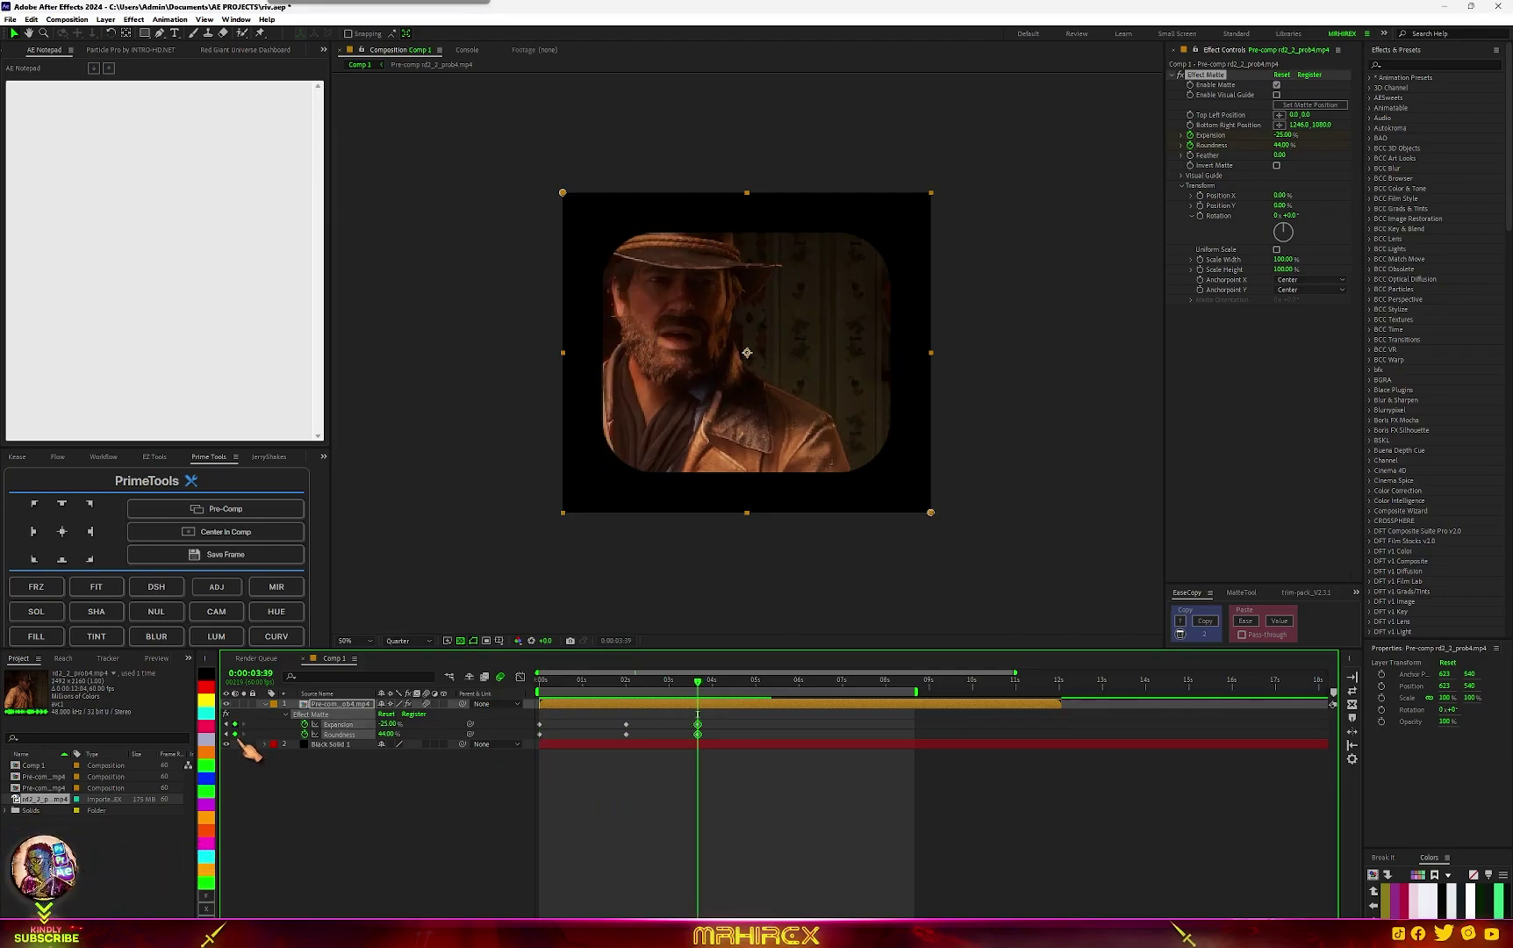
pyautogui.moveTo(715, 689); pyautogui.dragTo(821, 694)
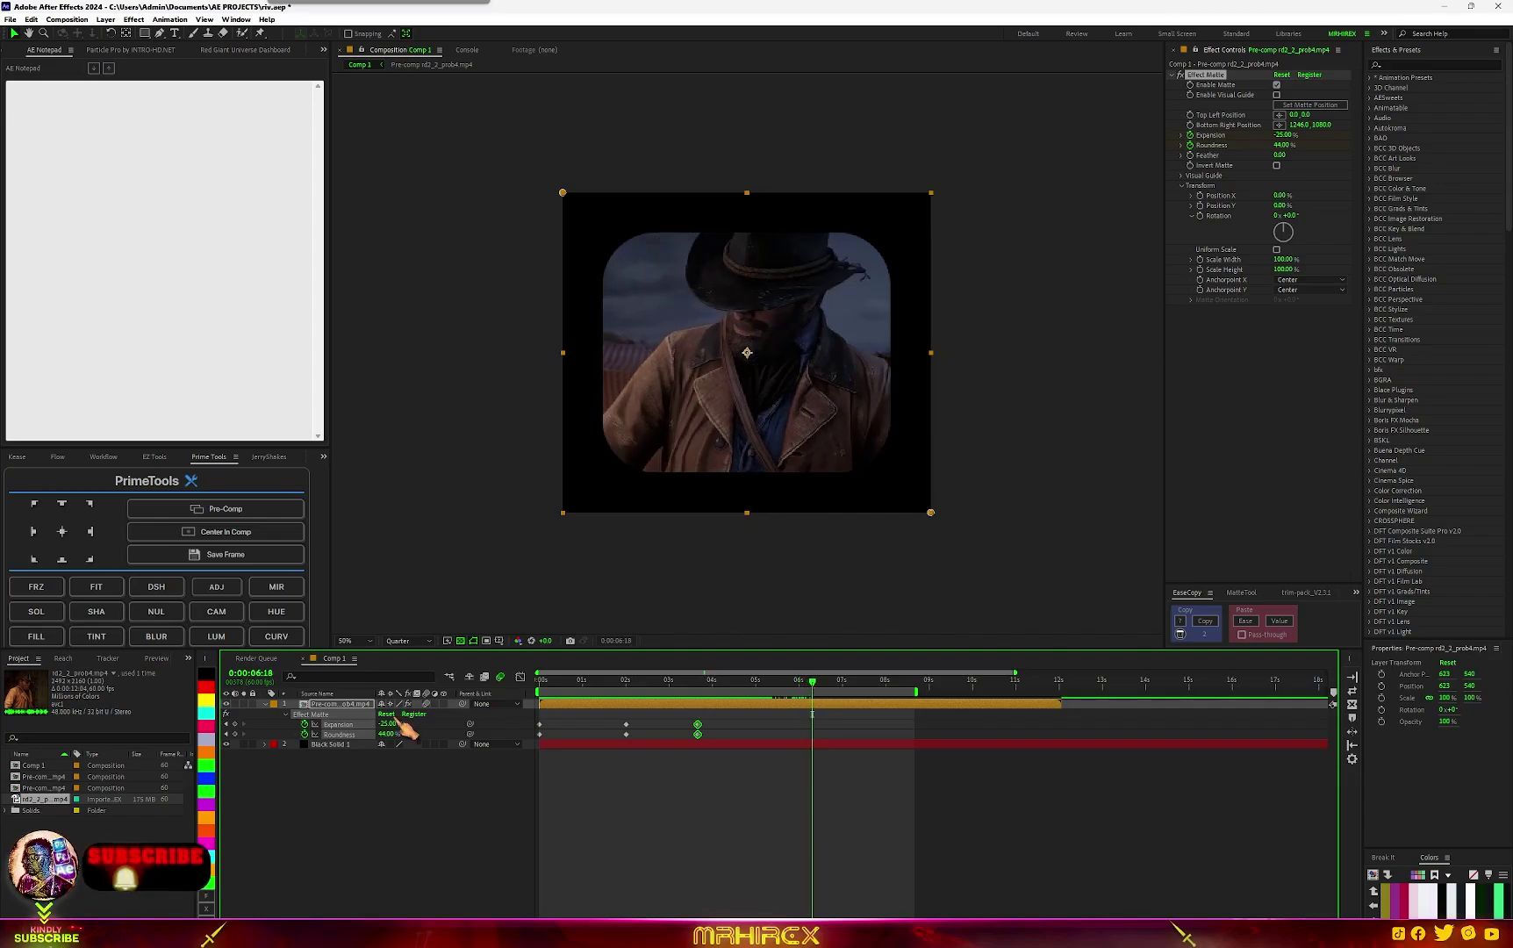
pyautogui.rightClick(1284, 138)
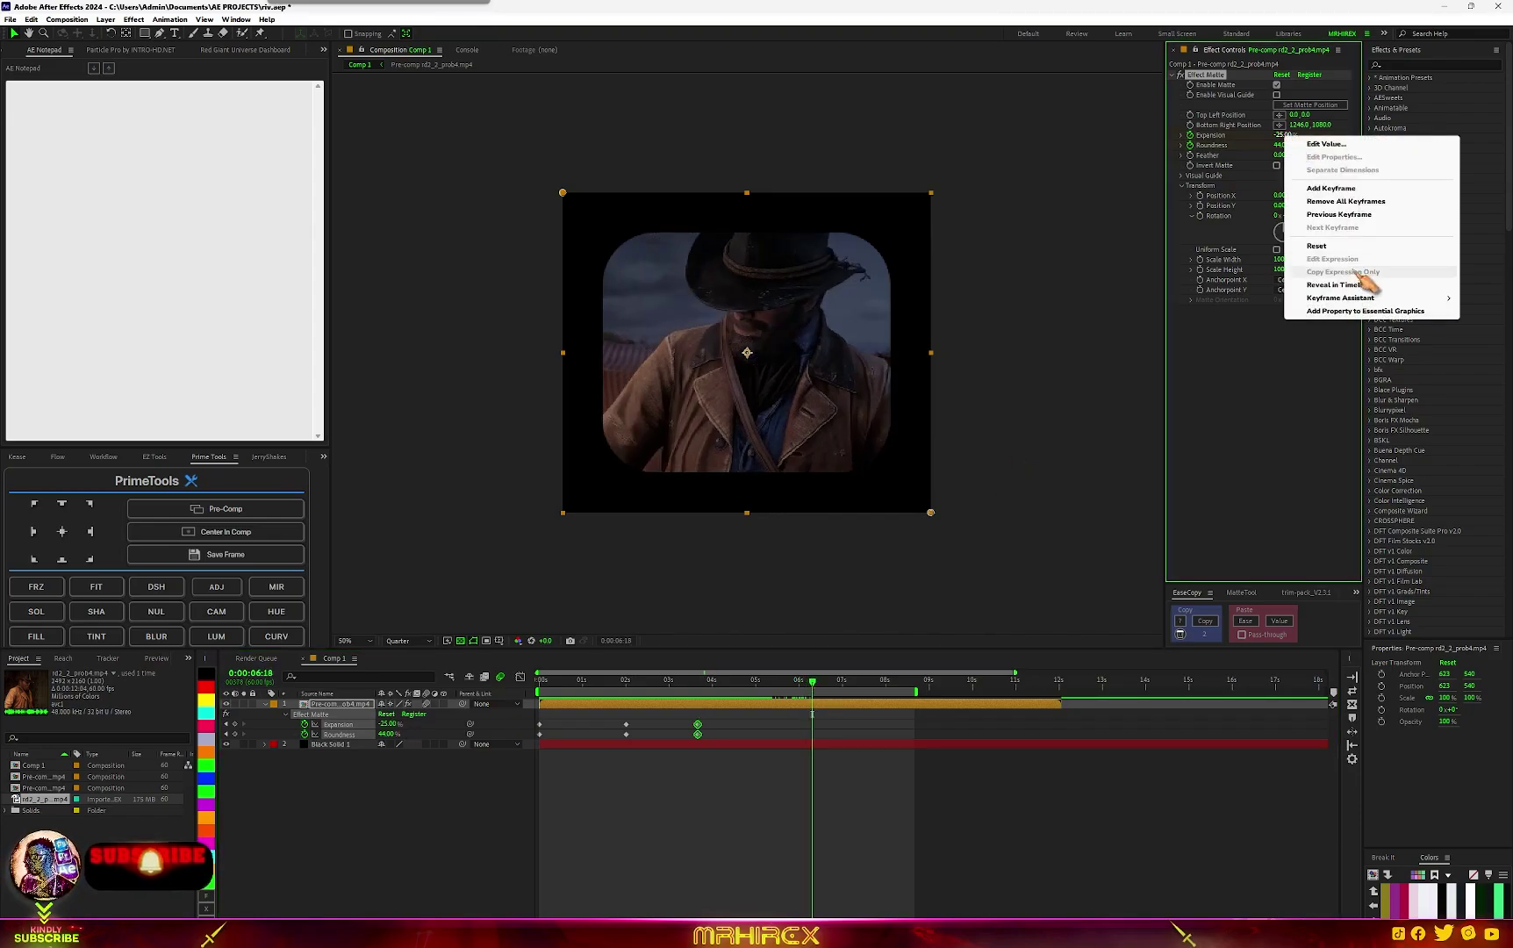
pyautogui.click(1319, 253)
pyautogui.rightClick(1288, 145)
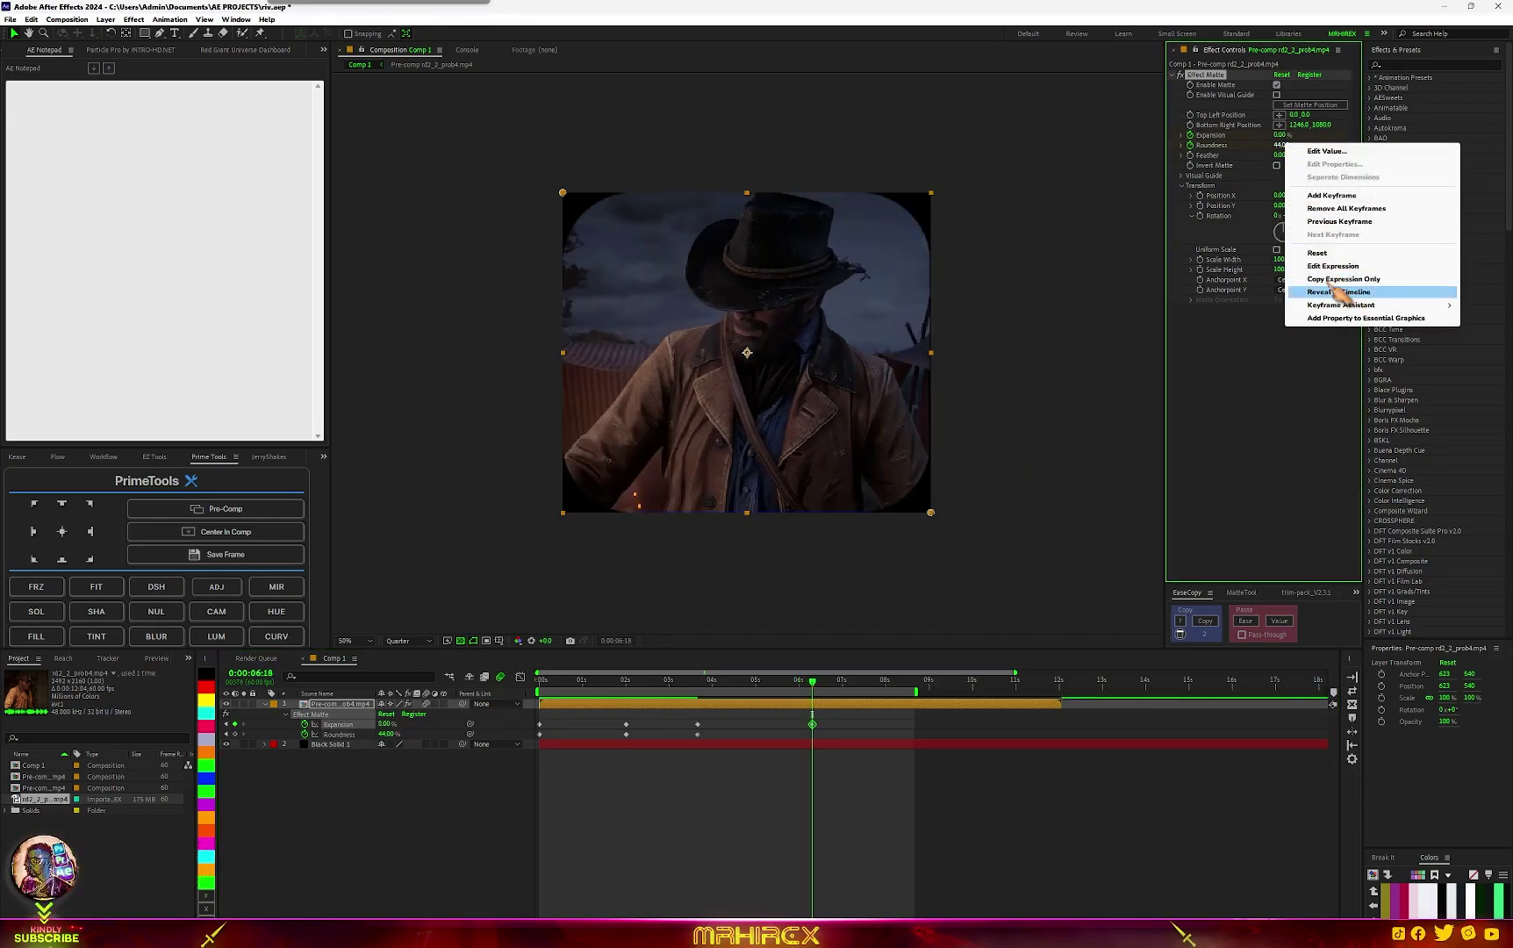
pyautogui.click(1318, 252)
# Ease all Expansion and Roundness keyframes, shape their speed graphs to start fast on closing and finish fast on opening, and preview.
pyautogui.moveTo(848, 718); pyautogui.dragTo(483, 797)
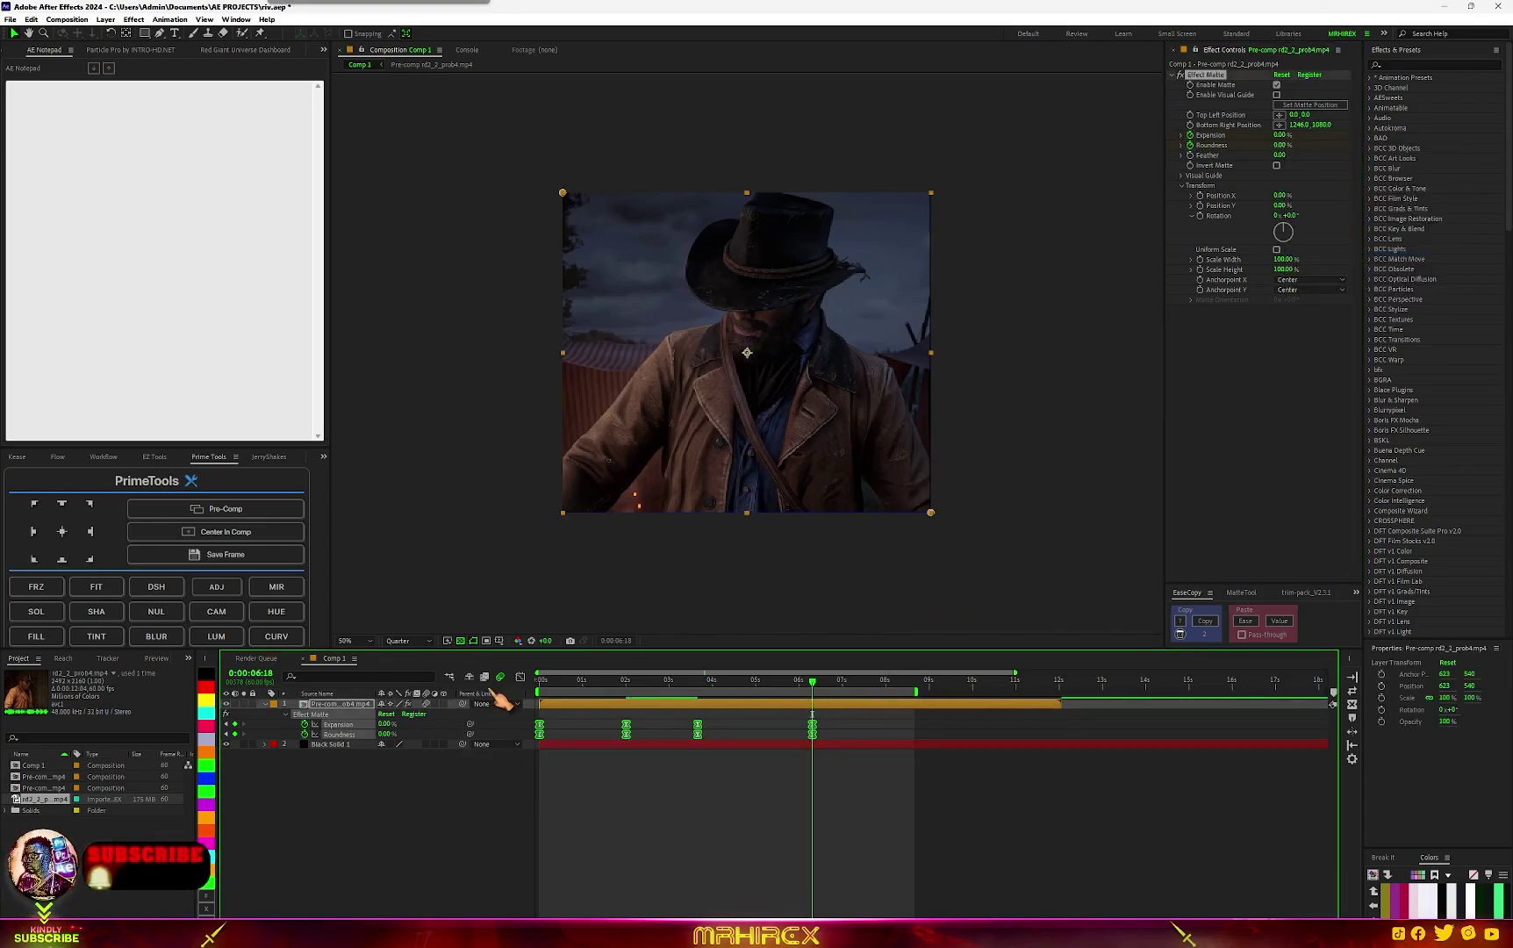
pyautogui.click(520, 677)
pyautogui.click(573, 838)
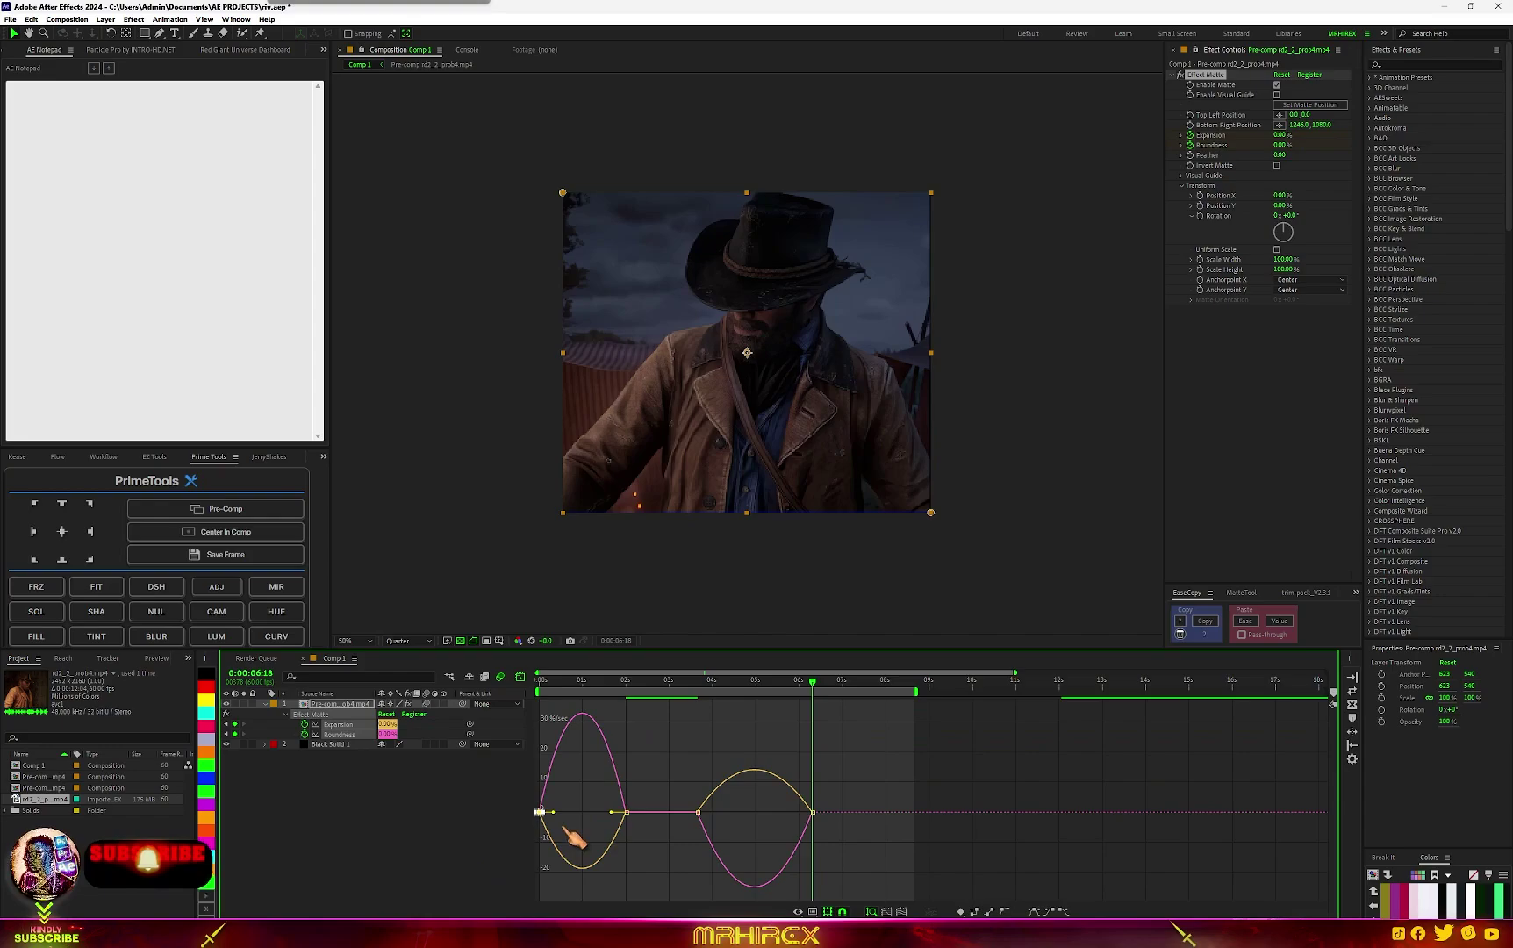
pyautogui.moveTo(553, 815); pyautogui.dragTo(540, 816)
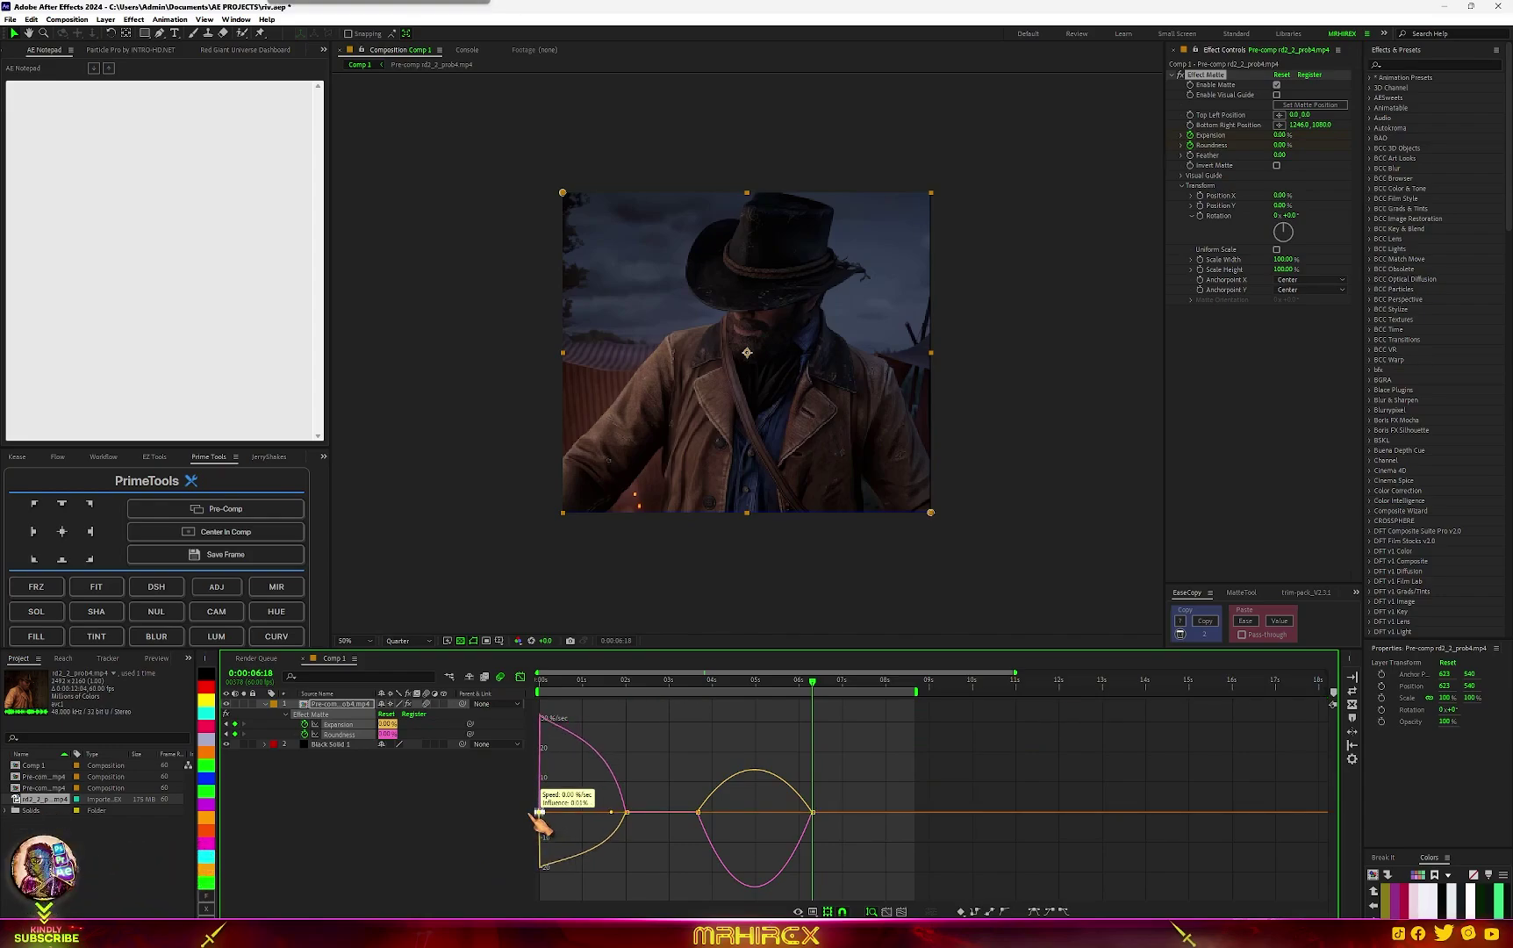
pyautogui.click(760, 813)
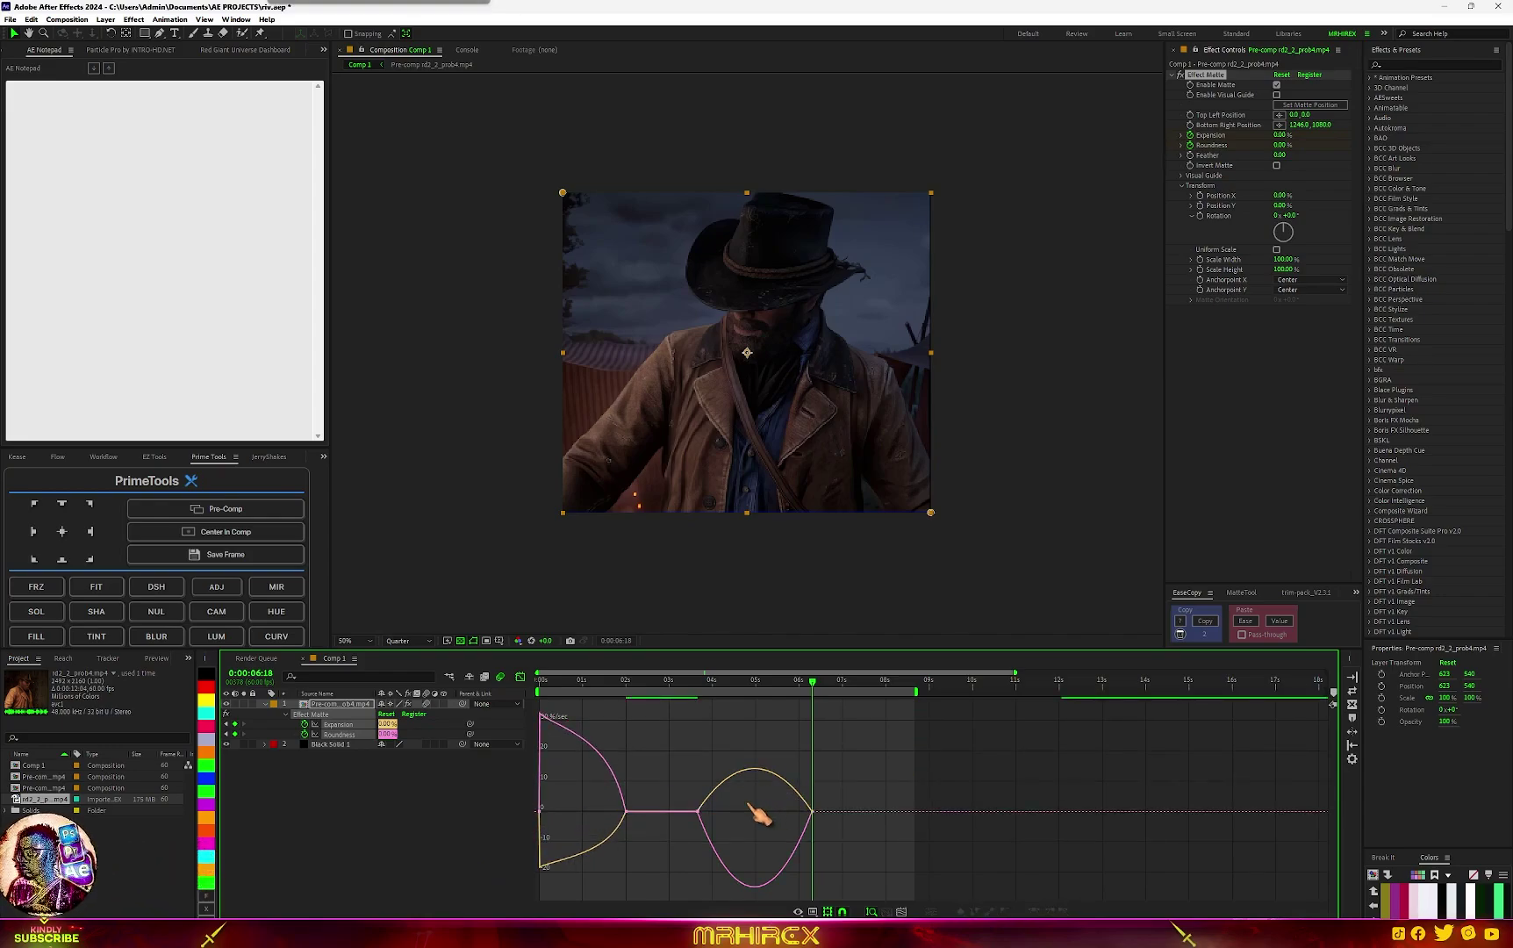
pyautogui.moveTo(745, 802)
pyautogui.mouseDown()
pyautogui.moveTo(871, 833)
pyautogui.moveTo(817, 811)
pyautogui.mouseUp()
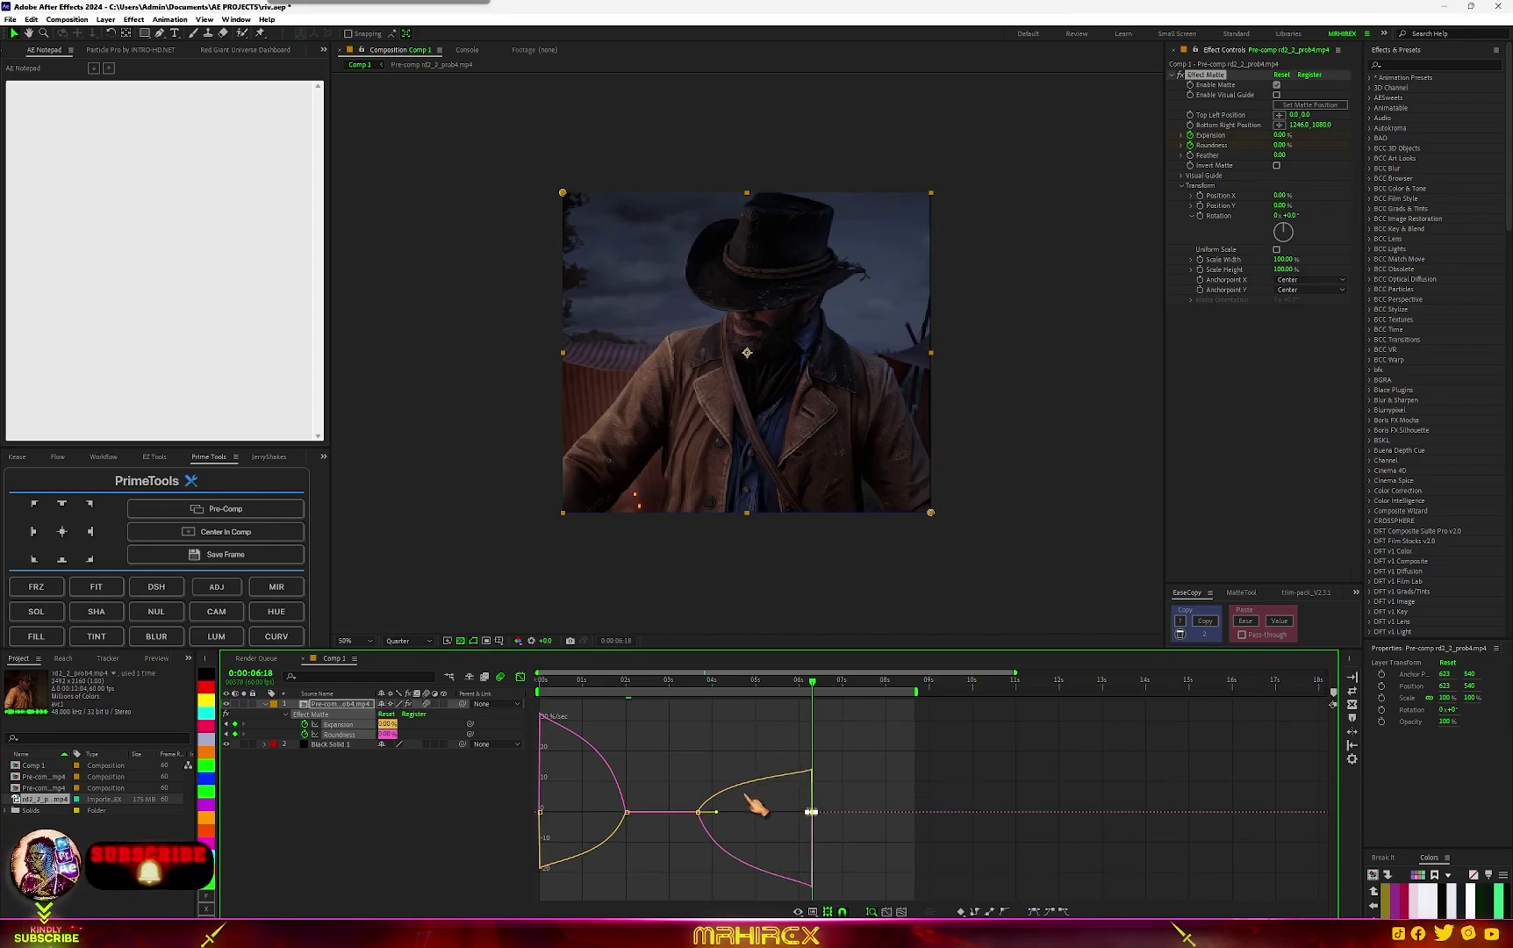
pyautogui.click(520, 677)
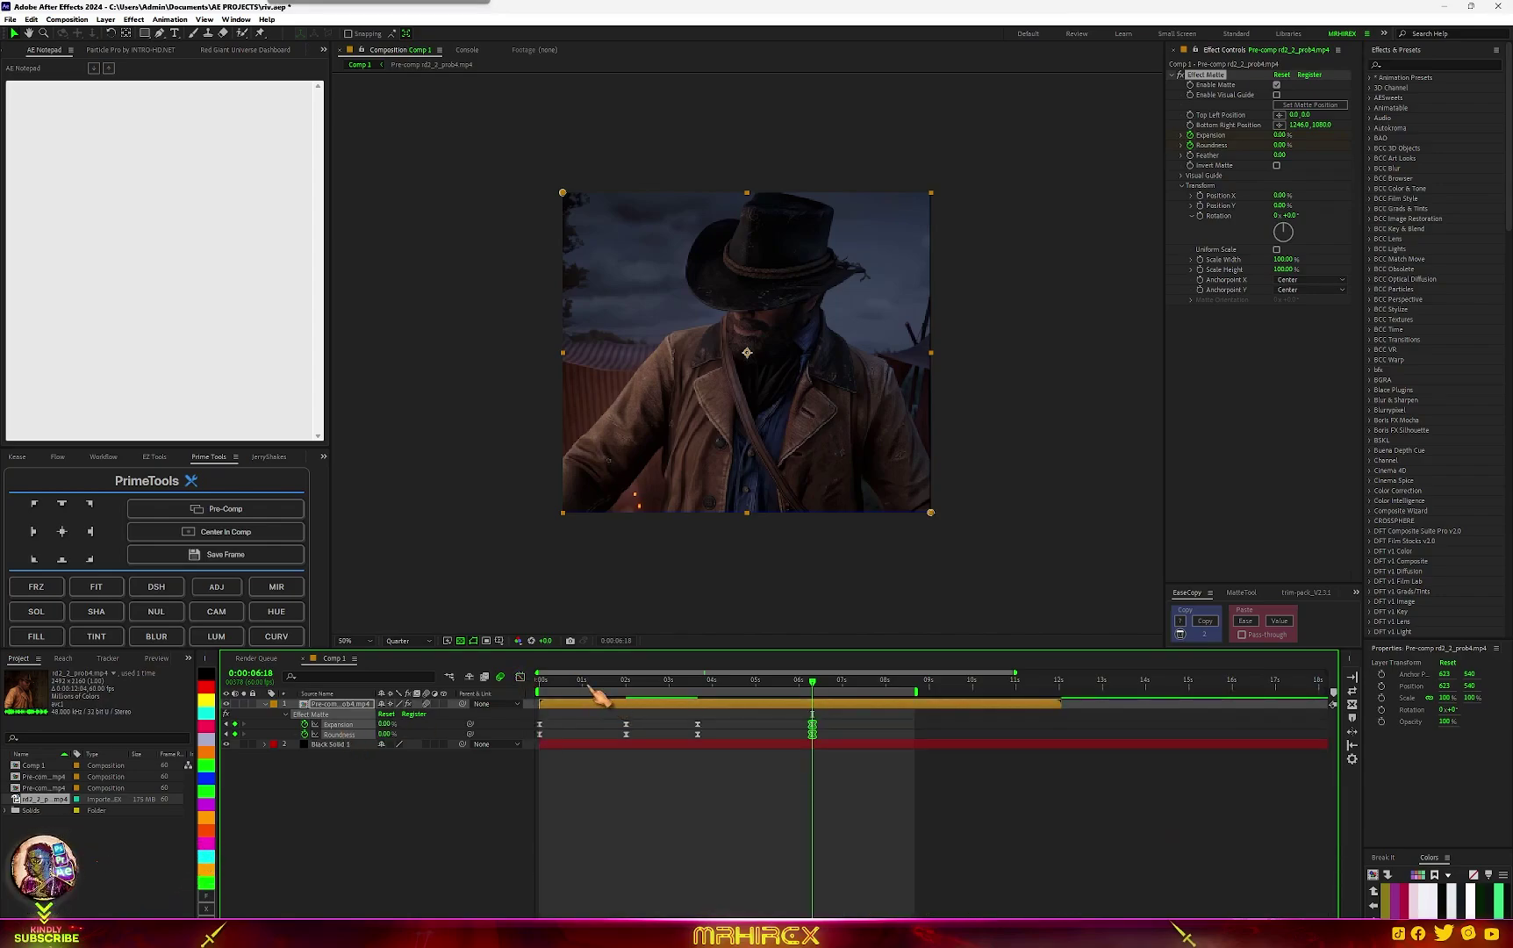
pyautogui.moveTo(597, 683); pyautogui.dragTo(530, 797)
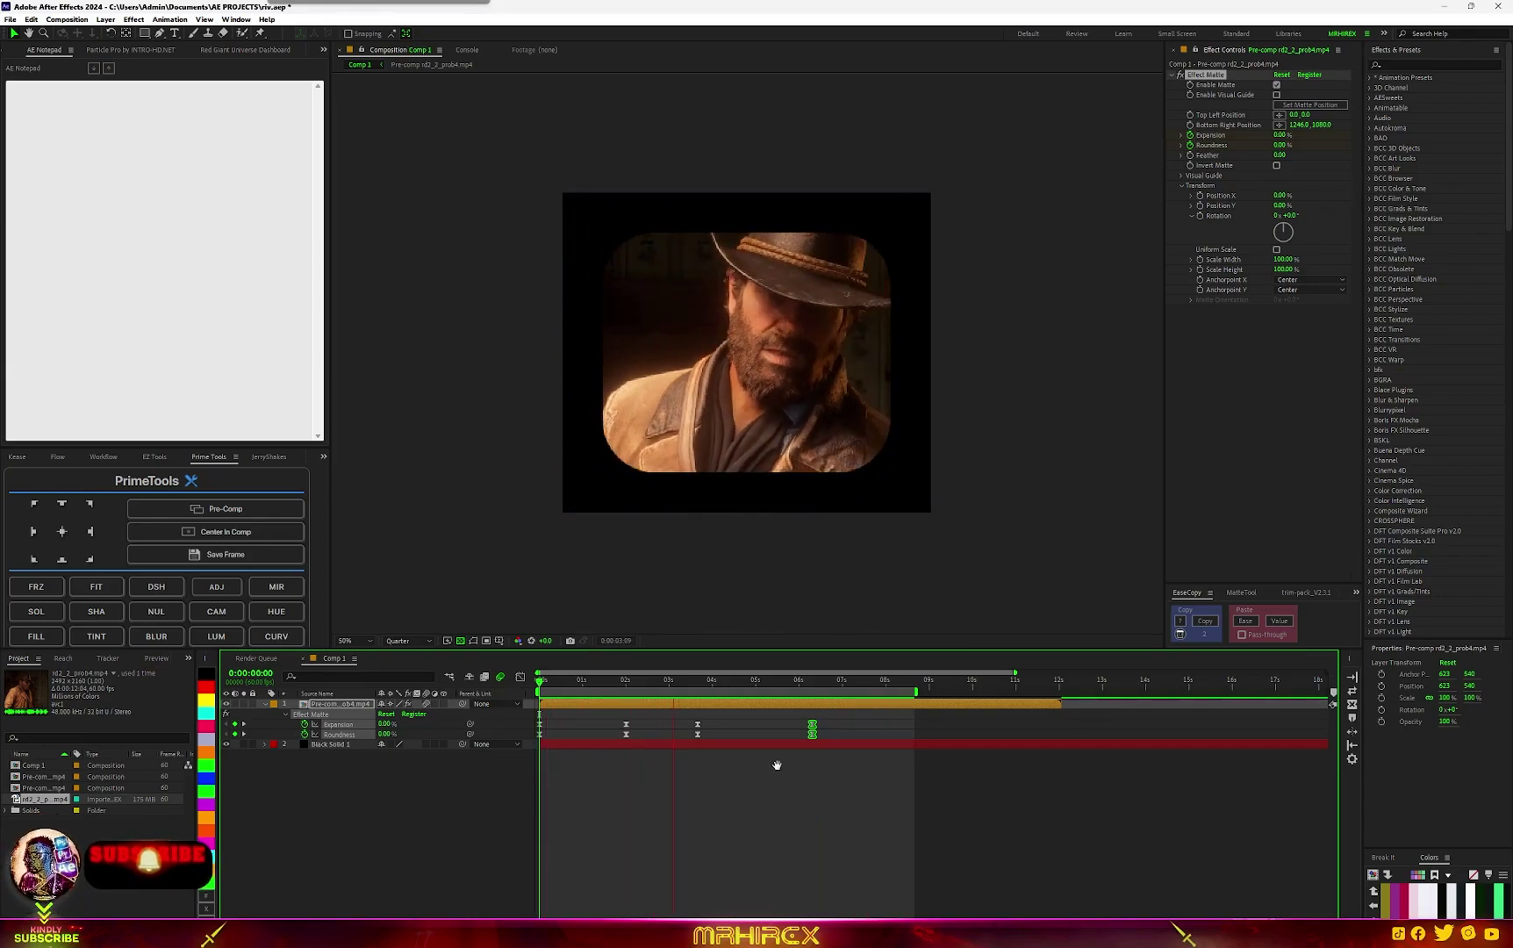
pyautogui.press('space')
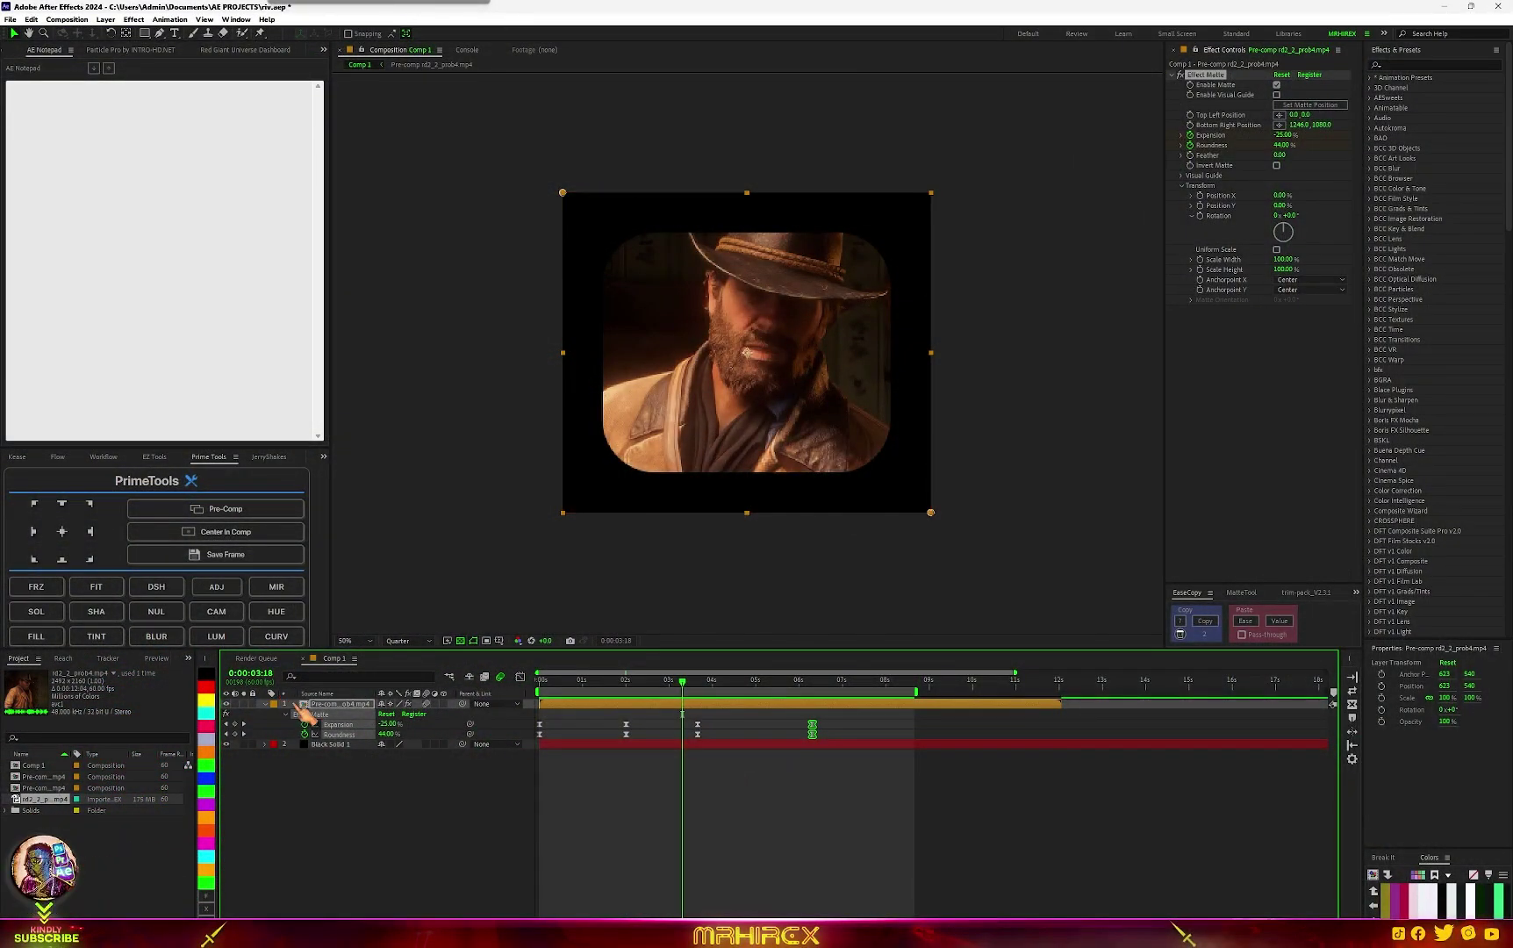
# Return to the start of the composition and replace Effect Matte on the footage pre-comp with BCC+Rectangular Wipe.
pyautogui.click(332, 712)
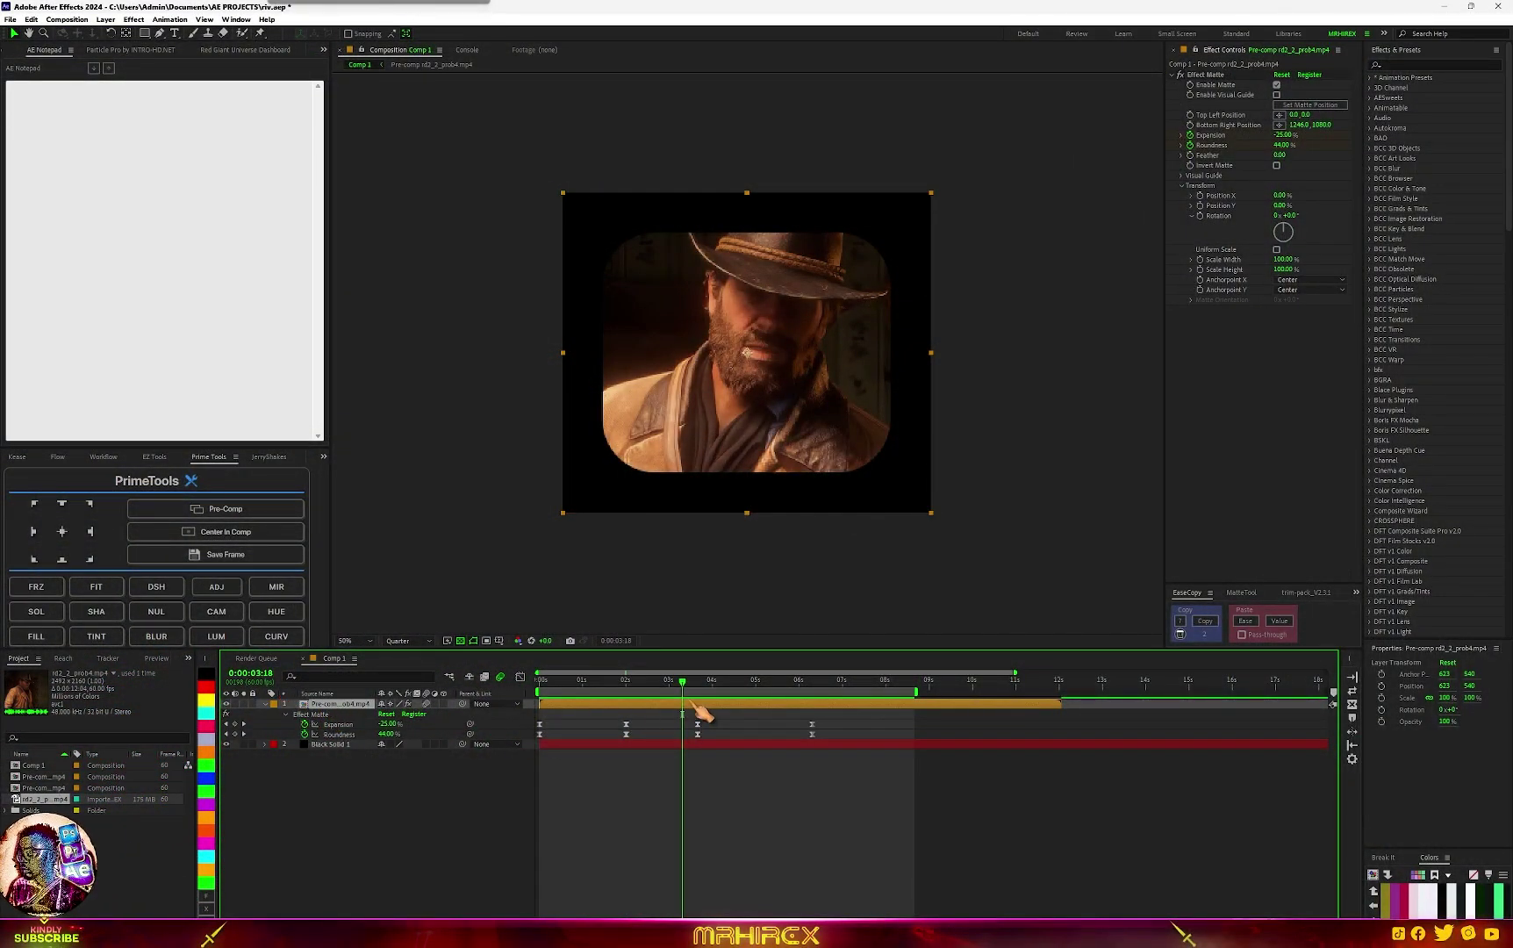
pyautogui.moveTo(683, 681); pyautogui.dragTo(537, 682)
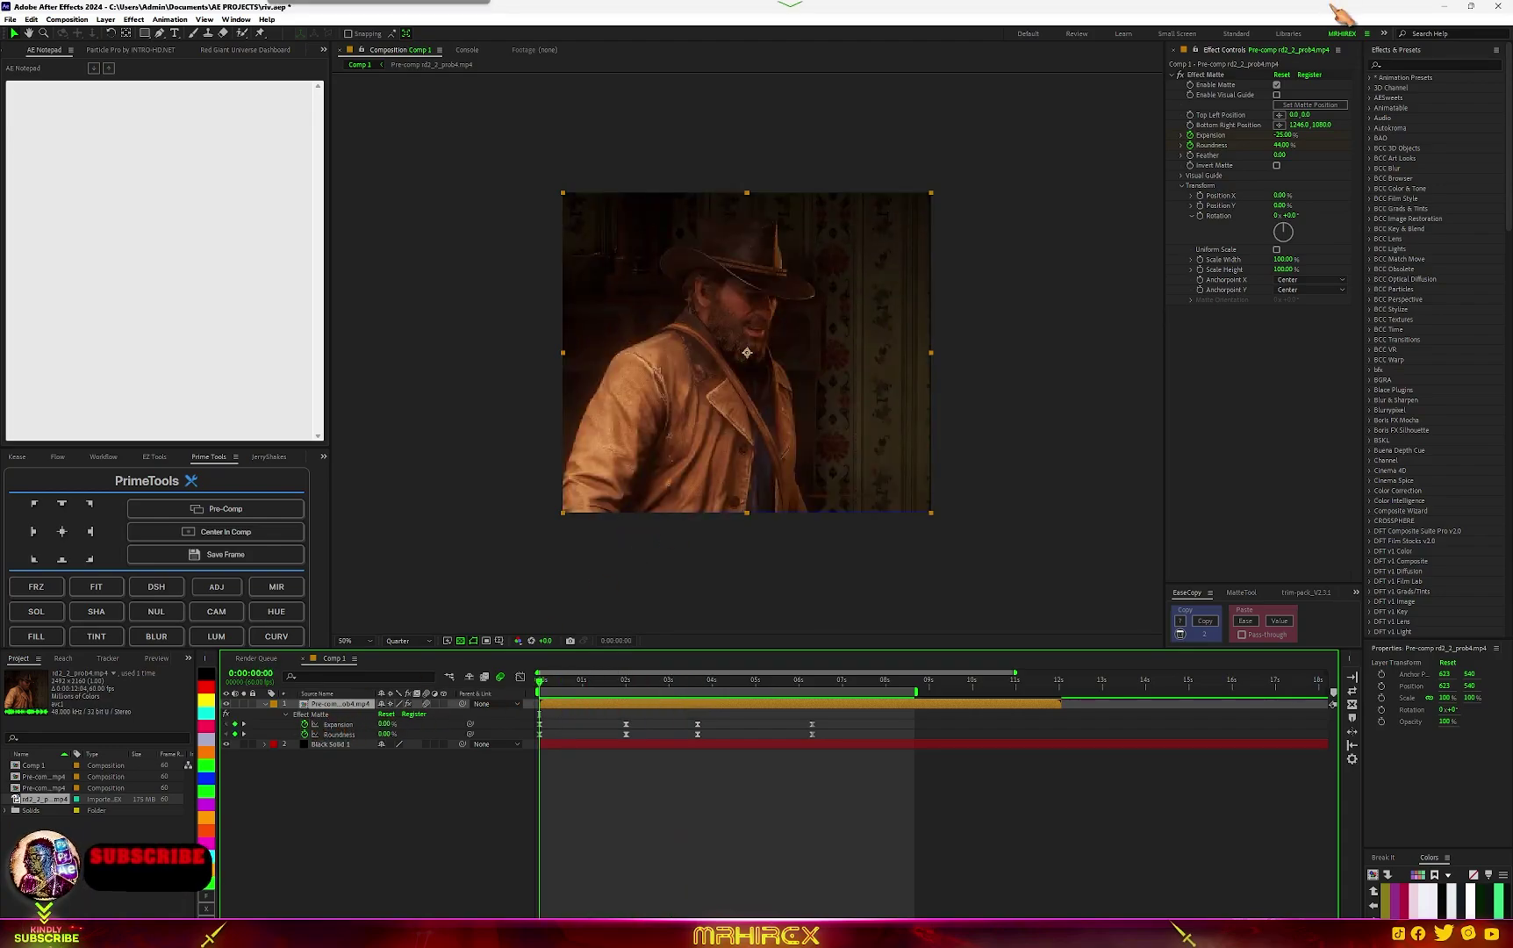
pyautogui.click(1218, 79)
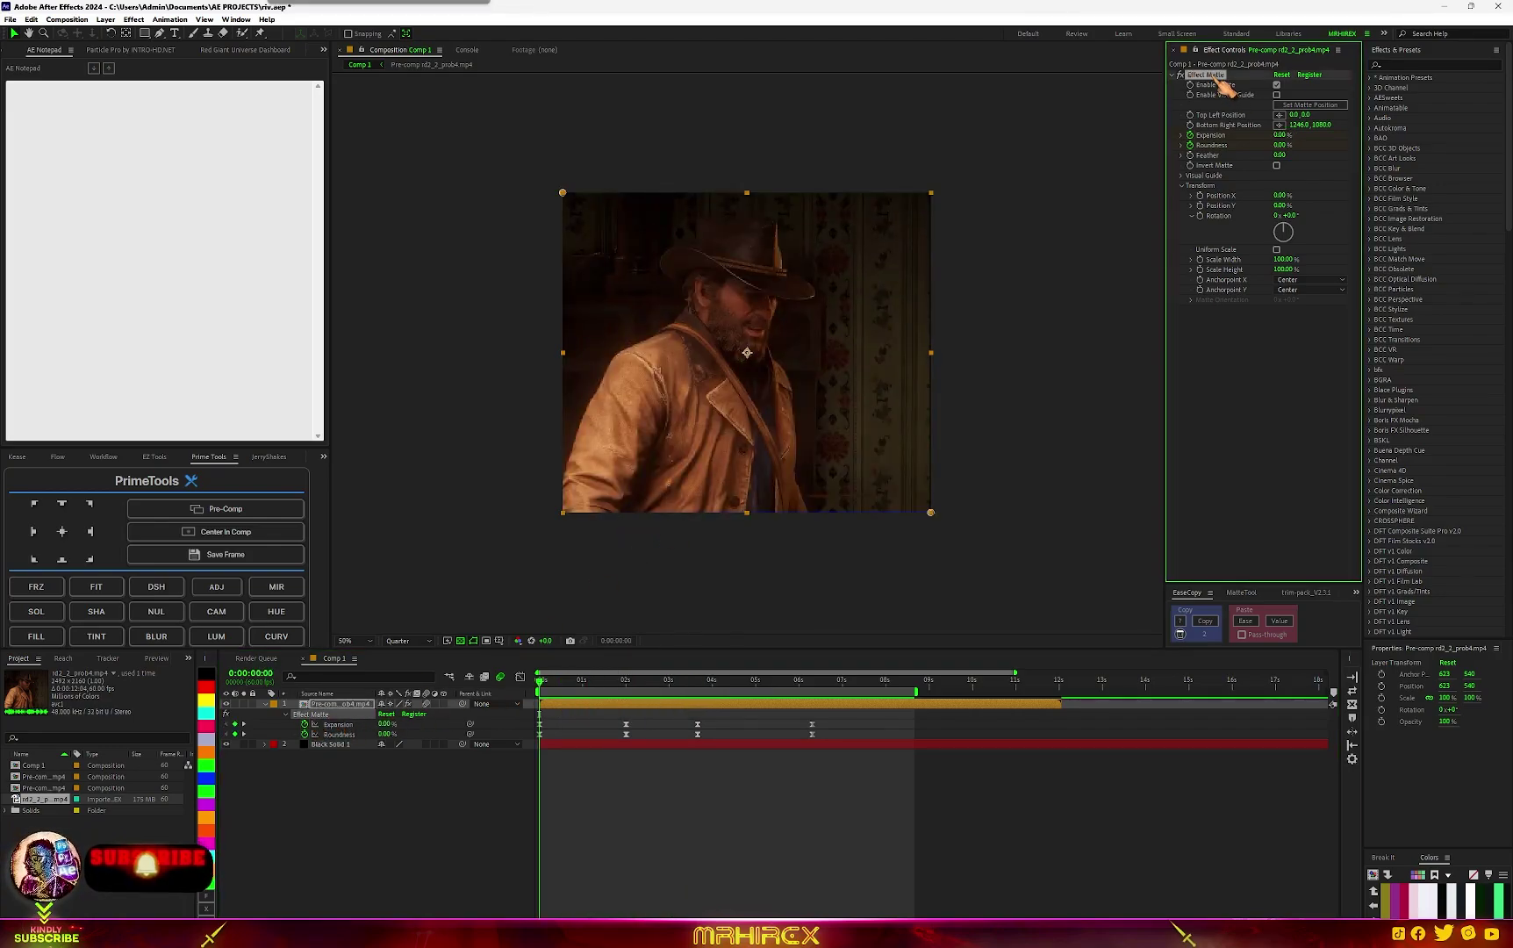
pyautogui.press('Delete')
pyautogui.hotkey('ctrl', 'space')
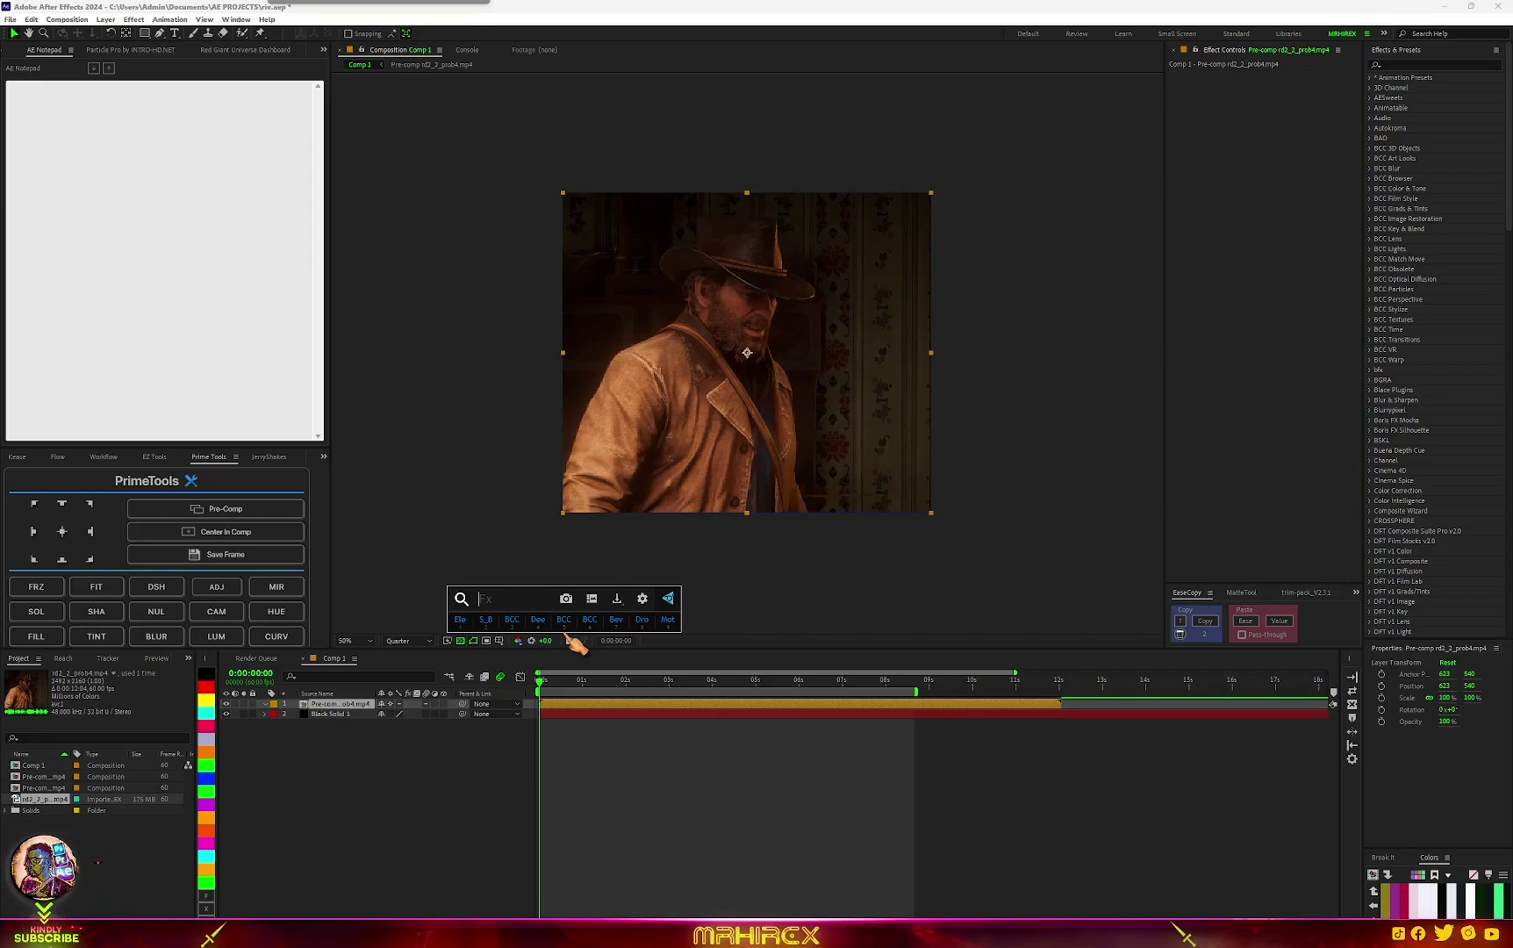
pyautogui.write('rectan')
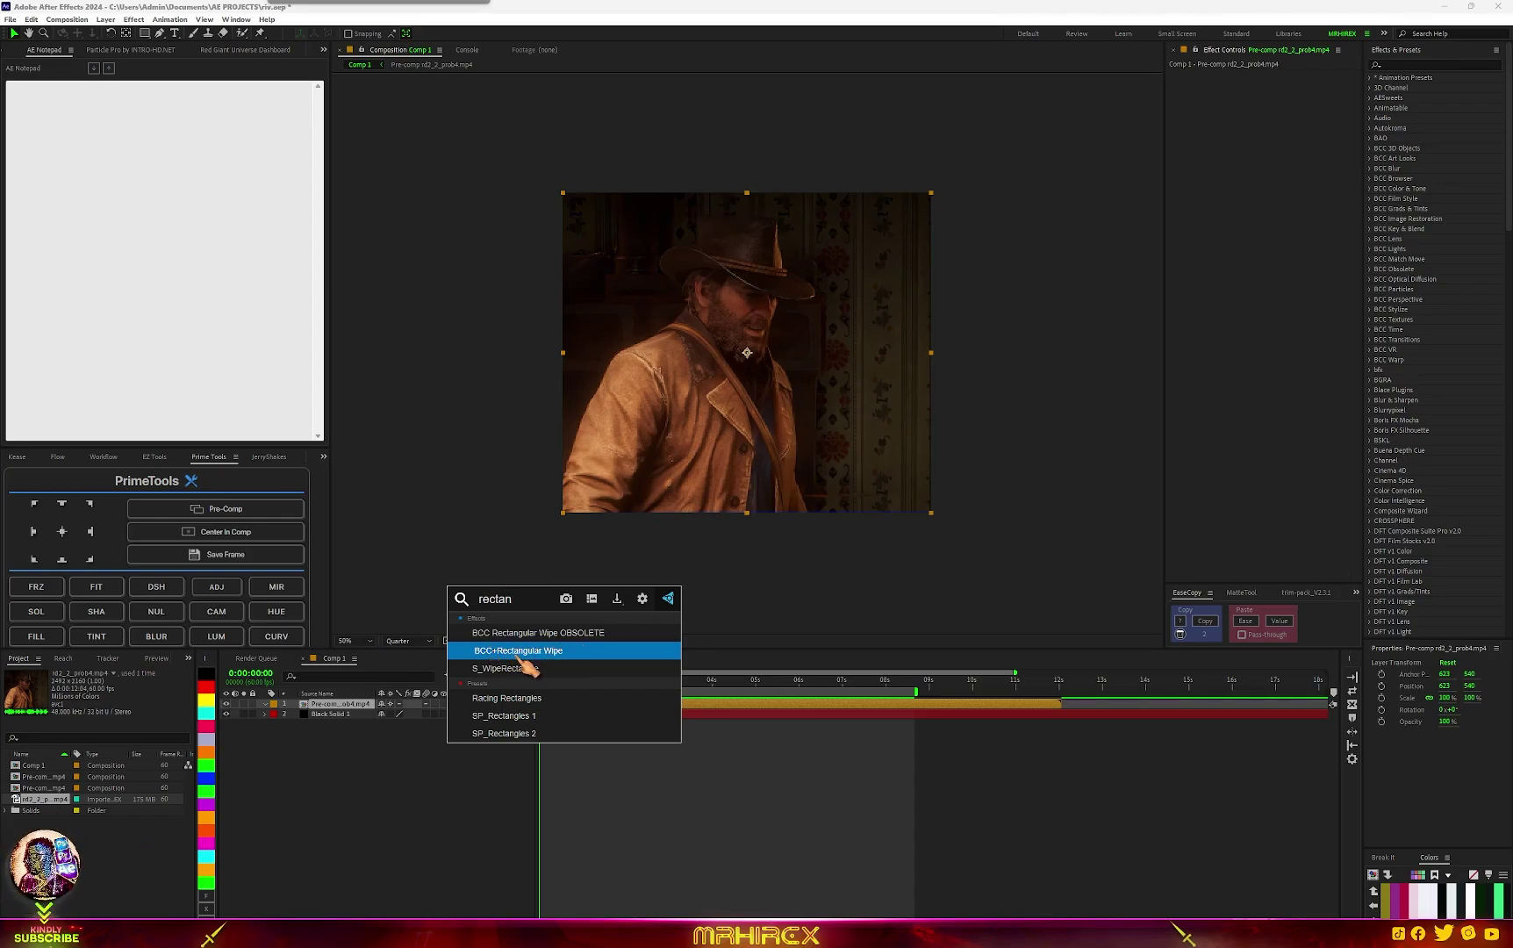
pyautogui.click(561, 657)
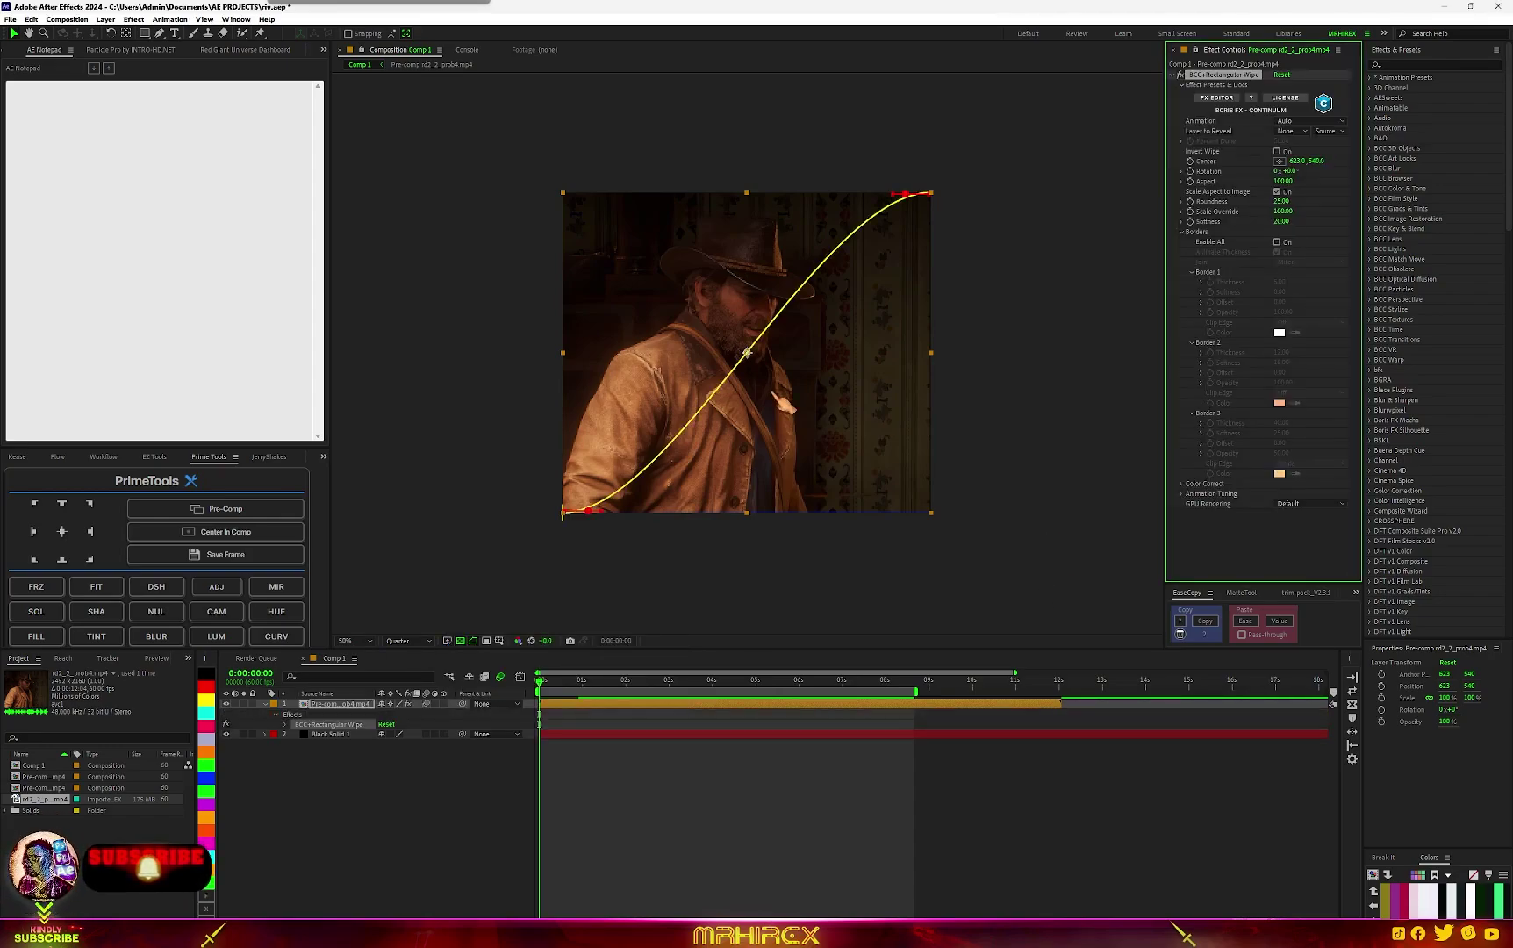
# Set the rectangular wipe's animation to Manual Pct Done, invert the wipe, and set Softness to 0.
pyautogui.click(1299, 121)
pyautogui.click(1326, 148)
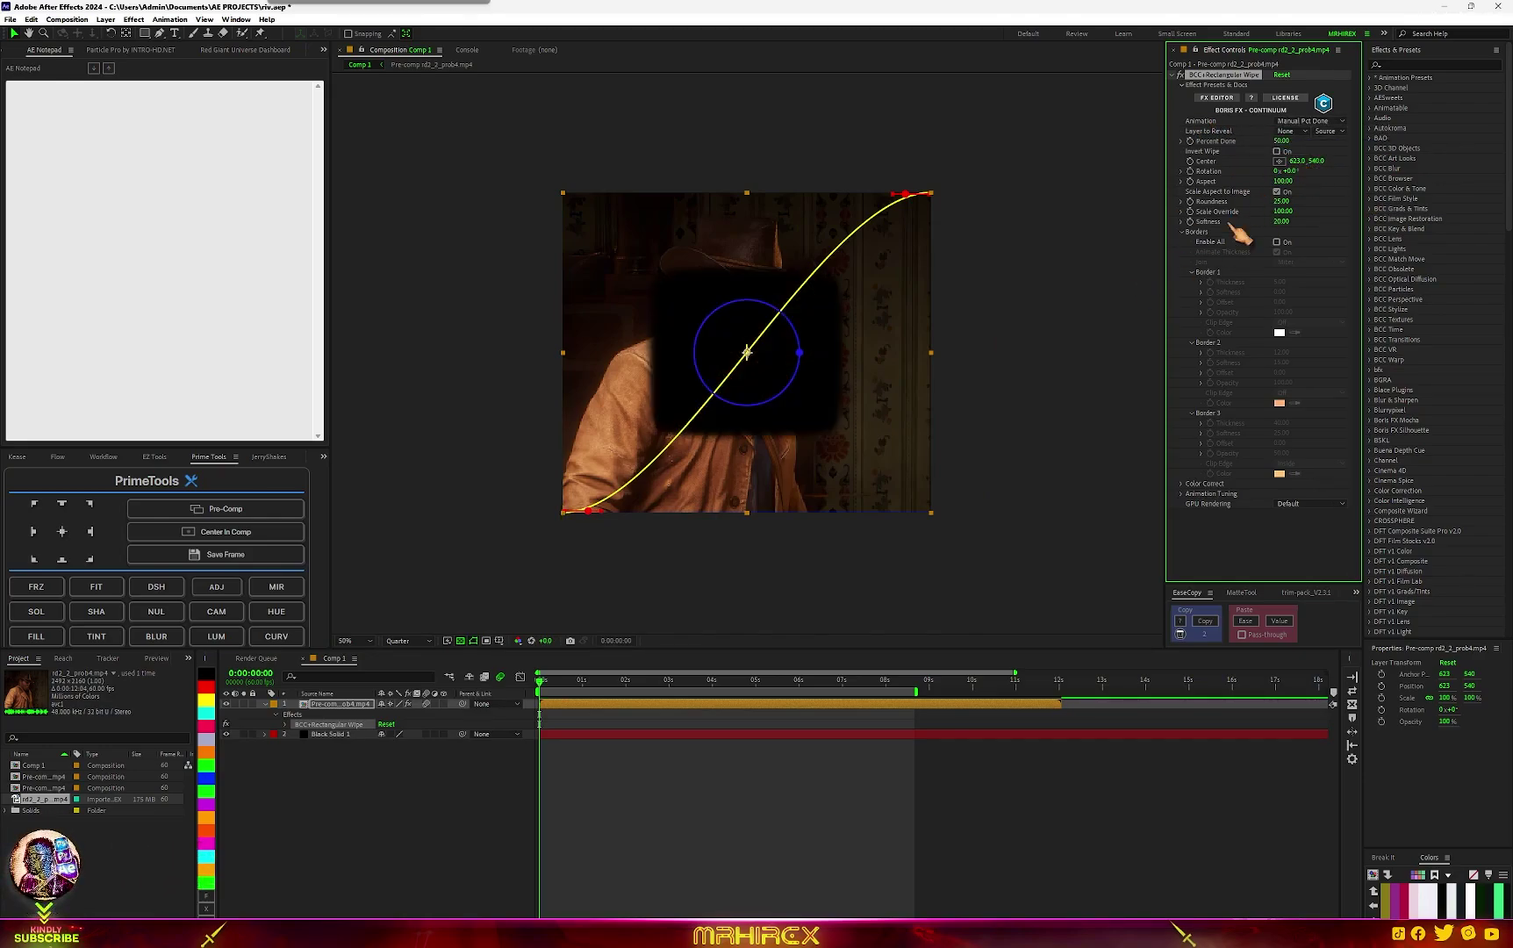
pyautogui.click(1278, 152)
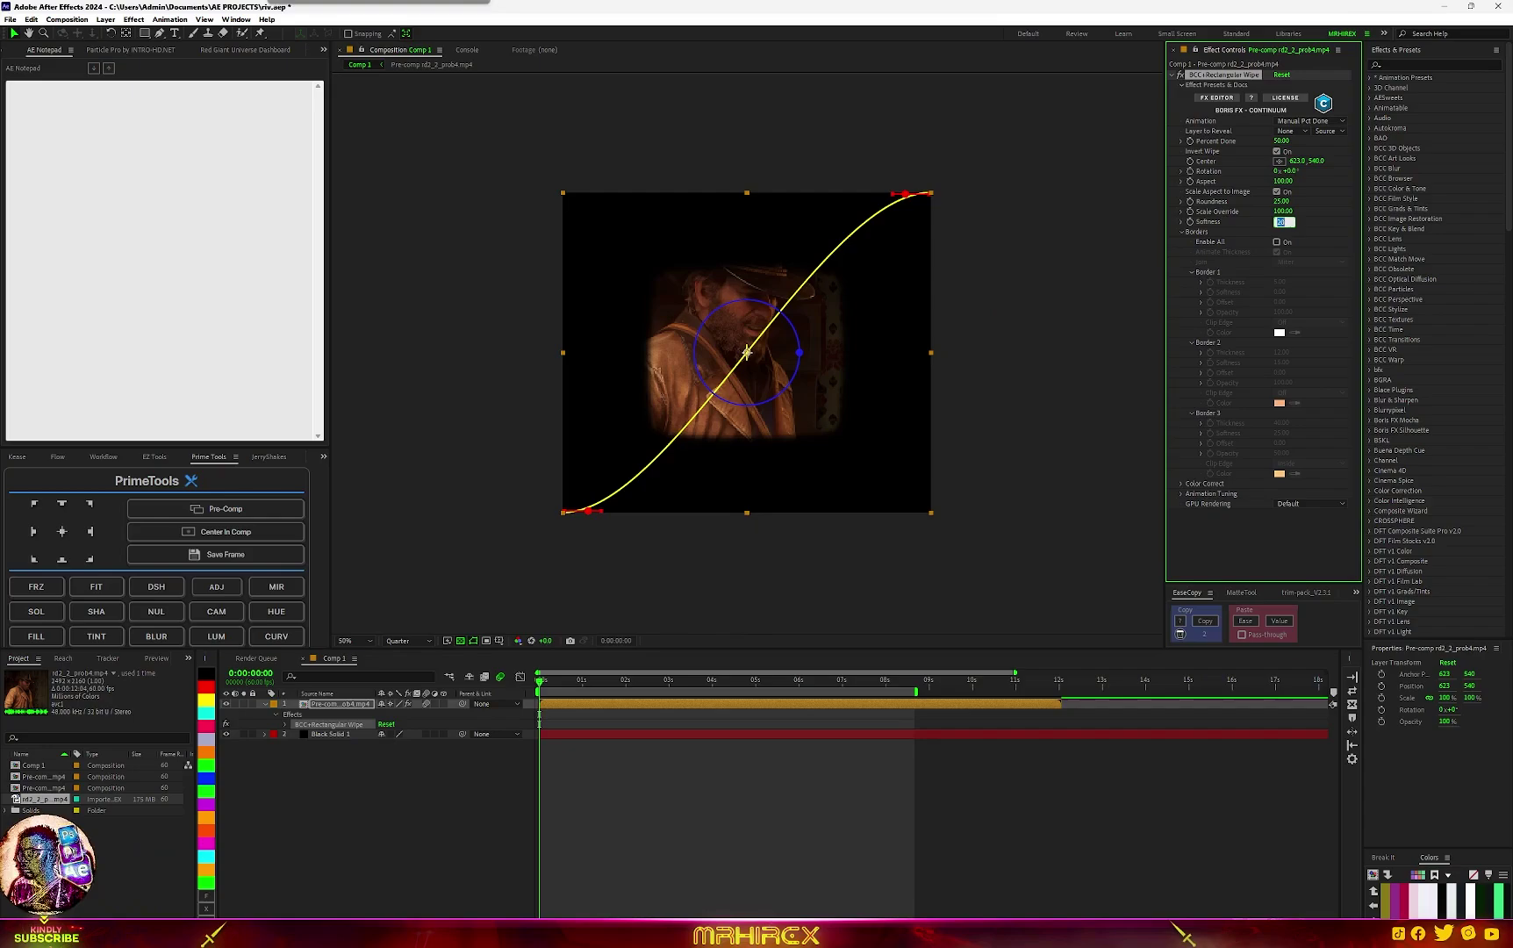
pyautogui.write('0')
pyautogui.press('Return')
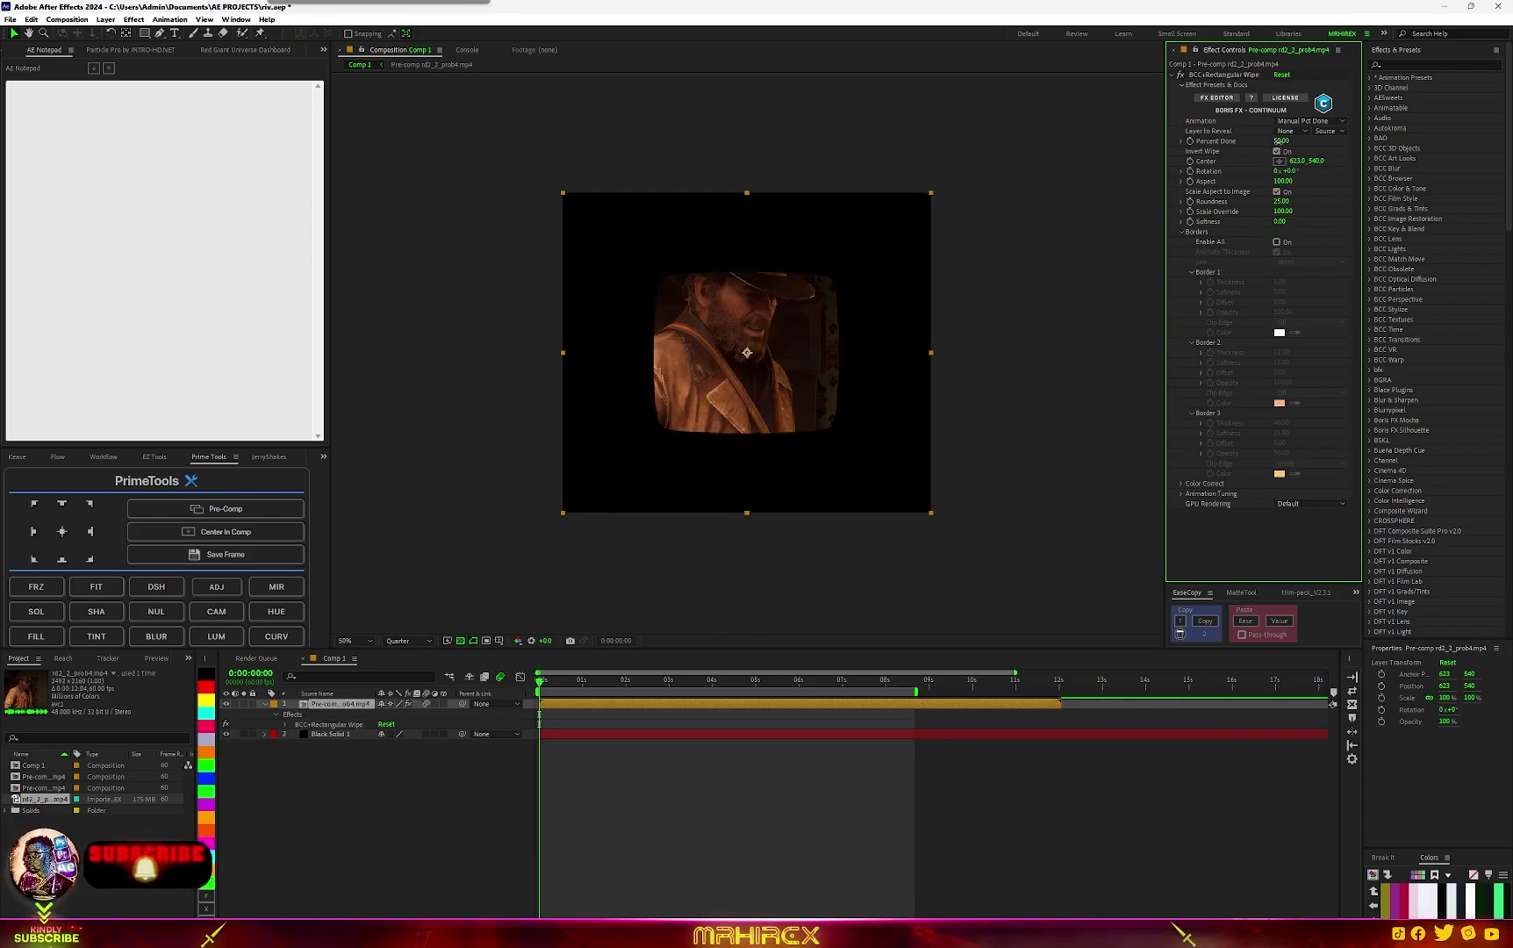
# Keyframe Percent Done at 0 at the composition start, and set the wipe's Aspect to 105.39 and Roundness to 29.70.
pyautogui.moveTo(1280, 141); pyautogui.dragTo(1261, 197)
pyautogui.click(1182, 180)
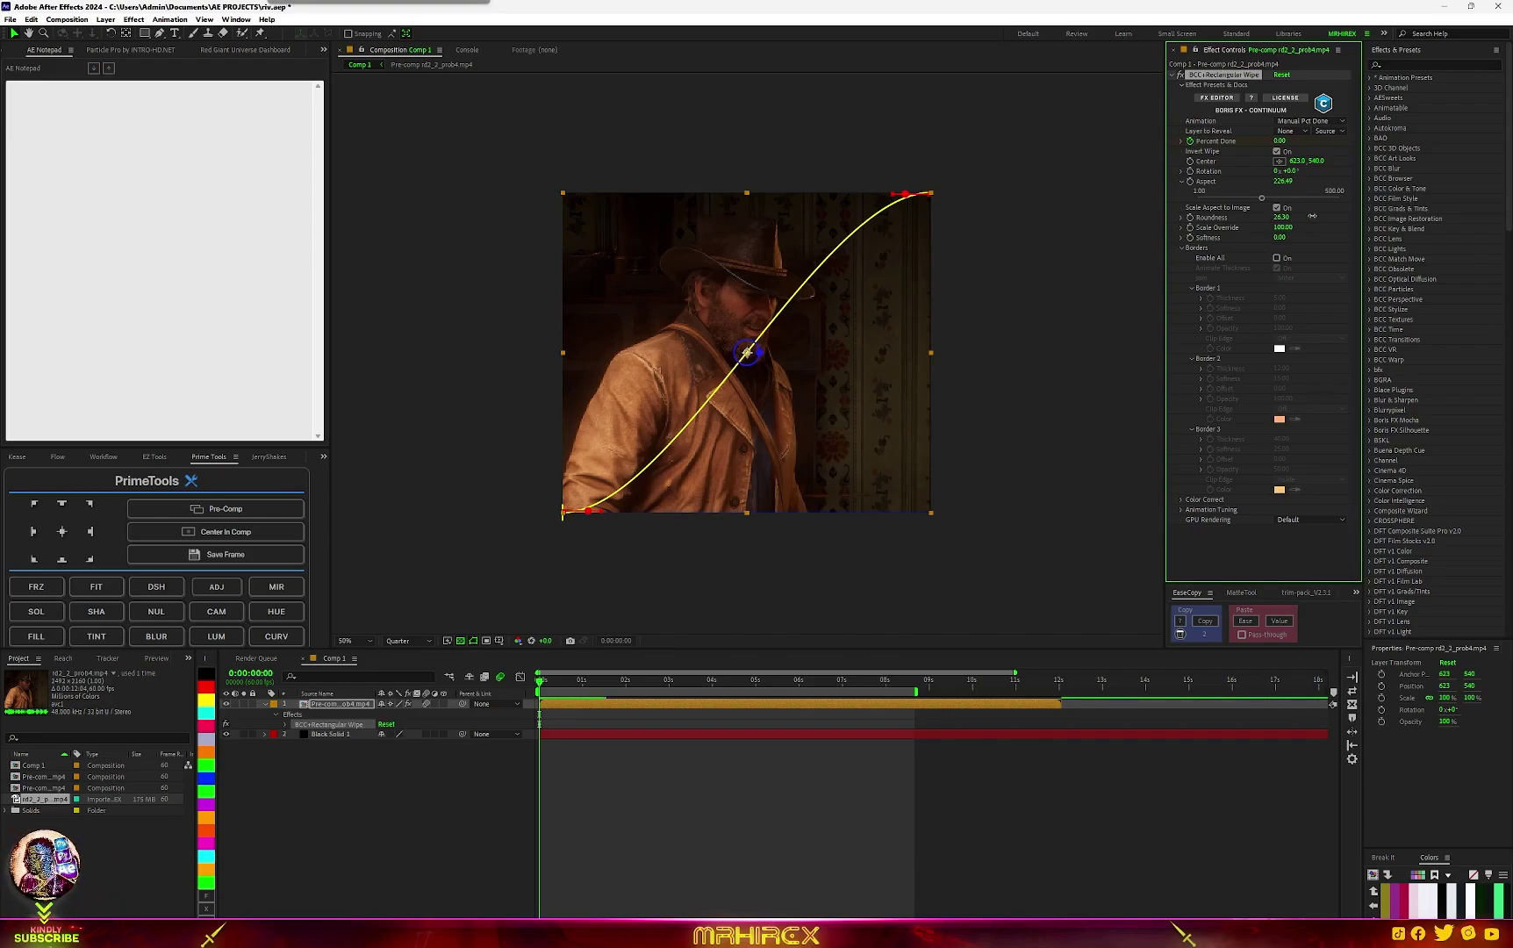
pyautogui.moveTo(1312, 216); pyautogui.dragTo(1302, 217)
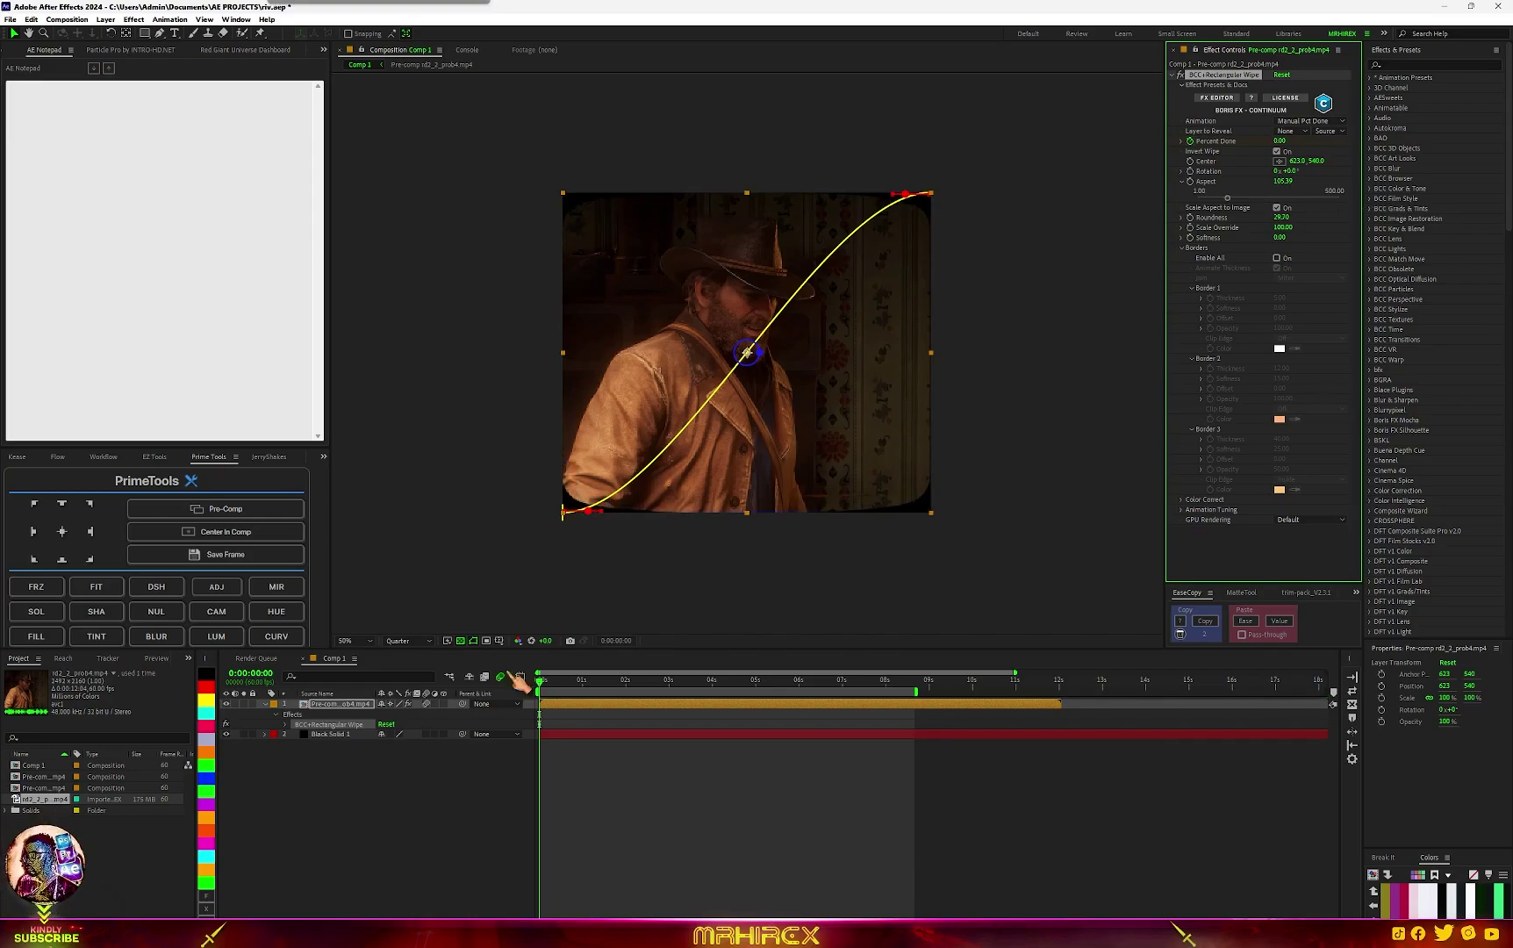
# Keyframe Percent Done at 54 at 0:00:03:04, reveal the layer's keyframes, and shift the new keyframe to 0:00:01:36.
pyautogui.moveTo(551, 687); pyautogui.dragTo(673, 702)
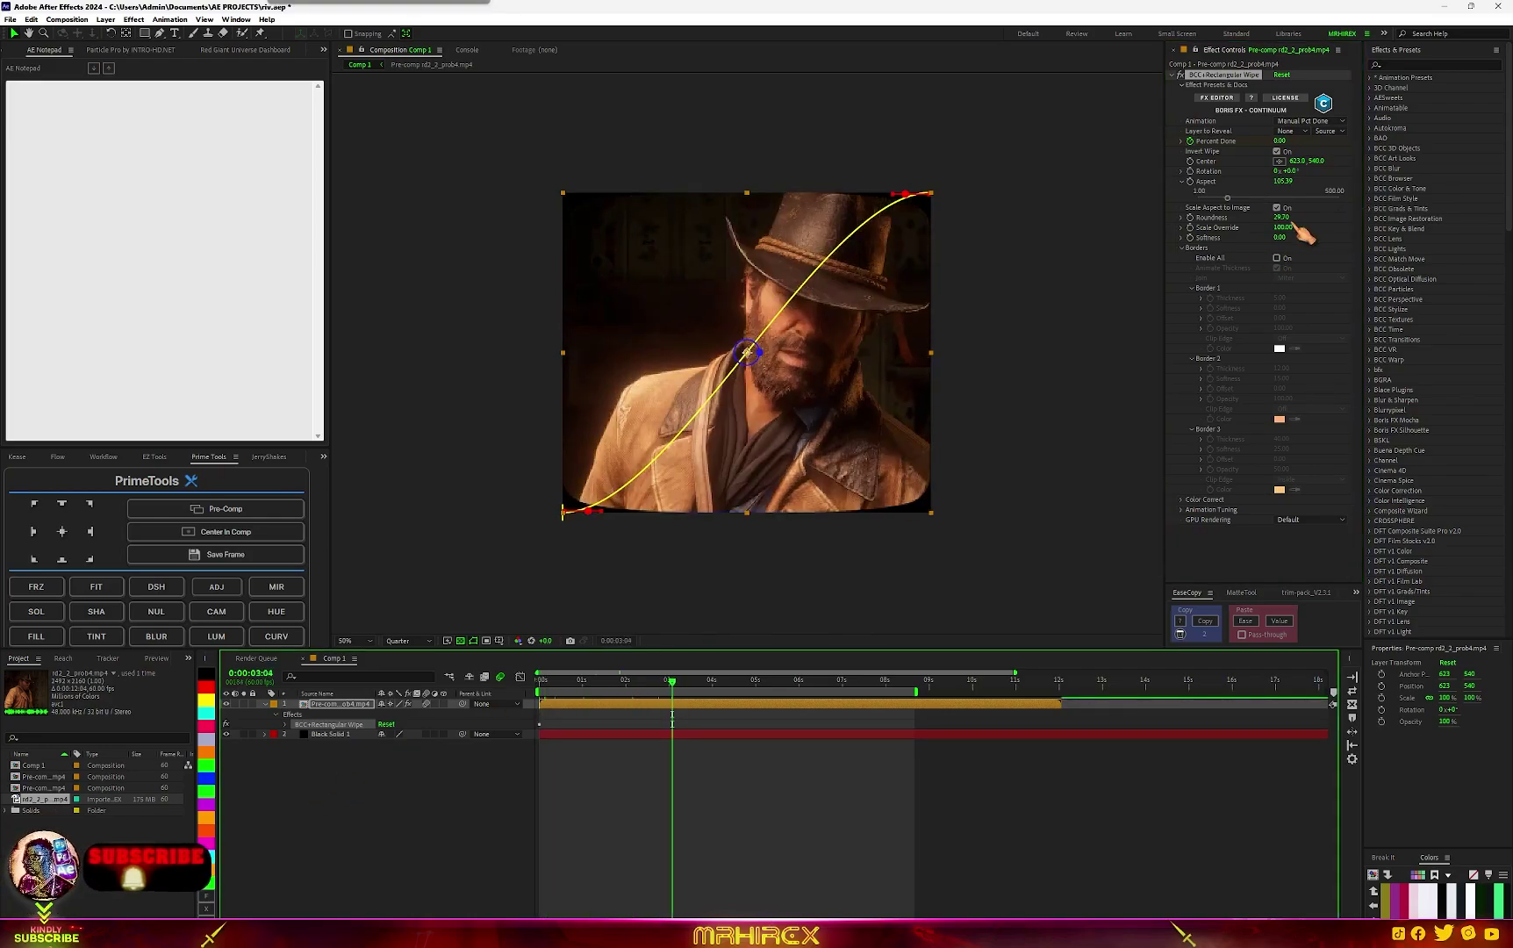
pyautogui.moveTo(1281, 141); pyautogui.dragTo(1296, 140)
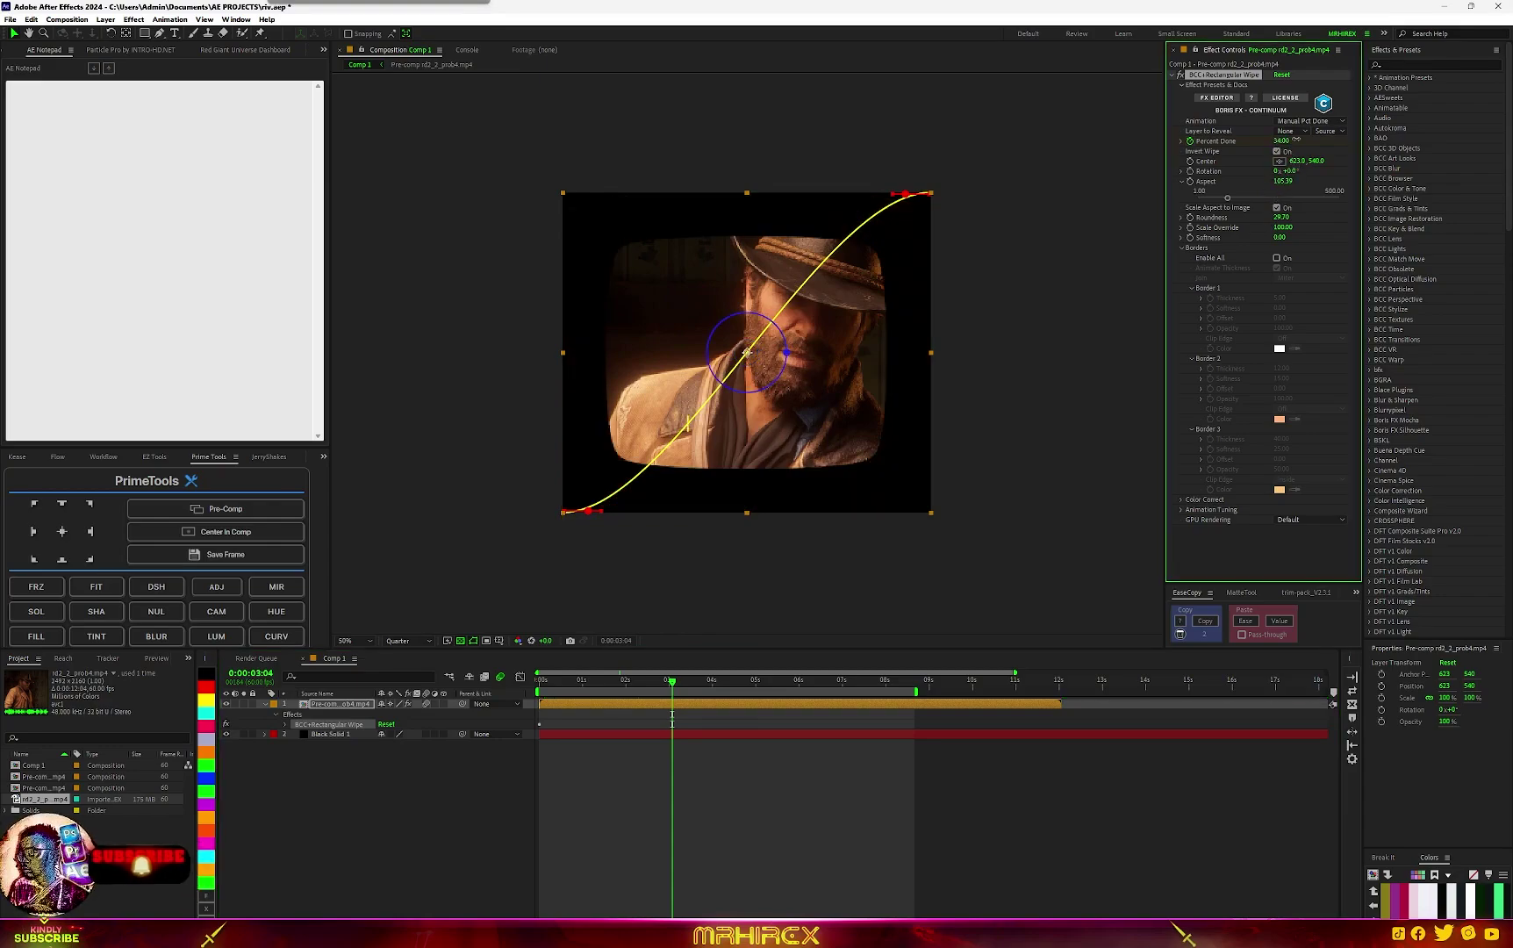
pyautogui.click(682, 698)
pyautogui.press('u')
pyautogui.press('space')
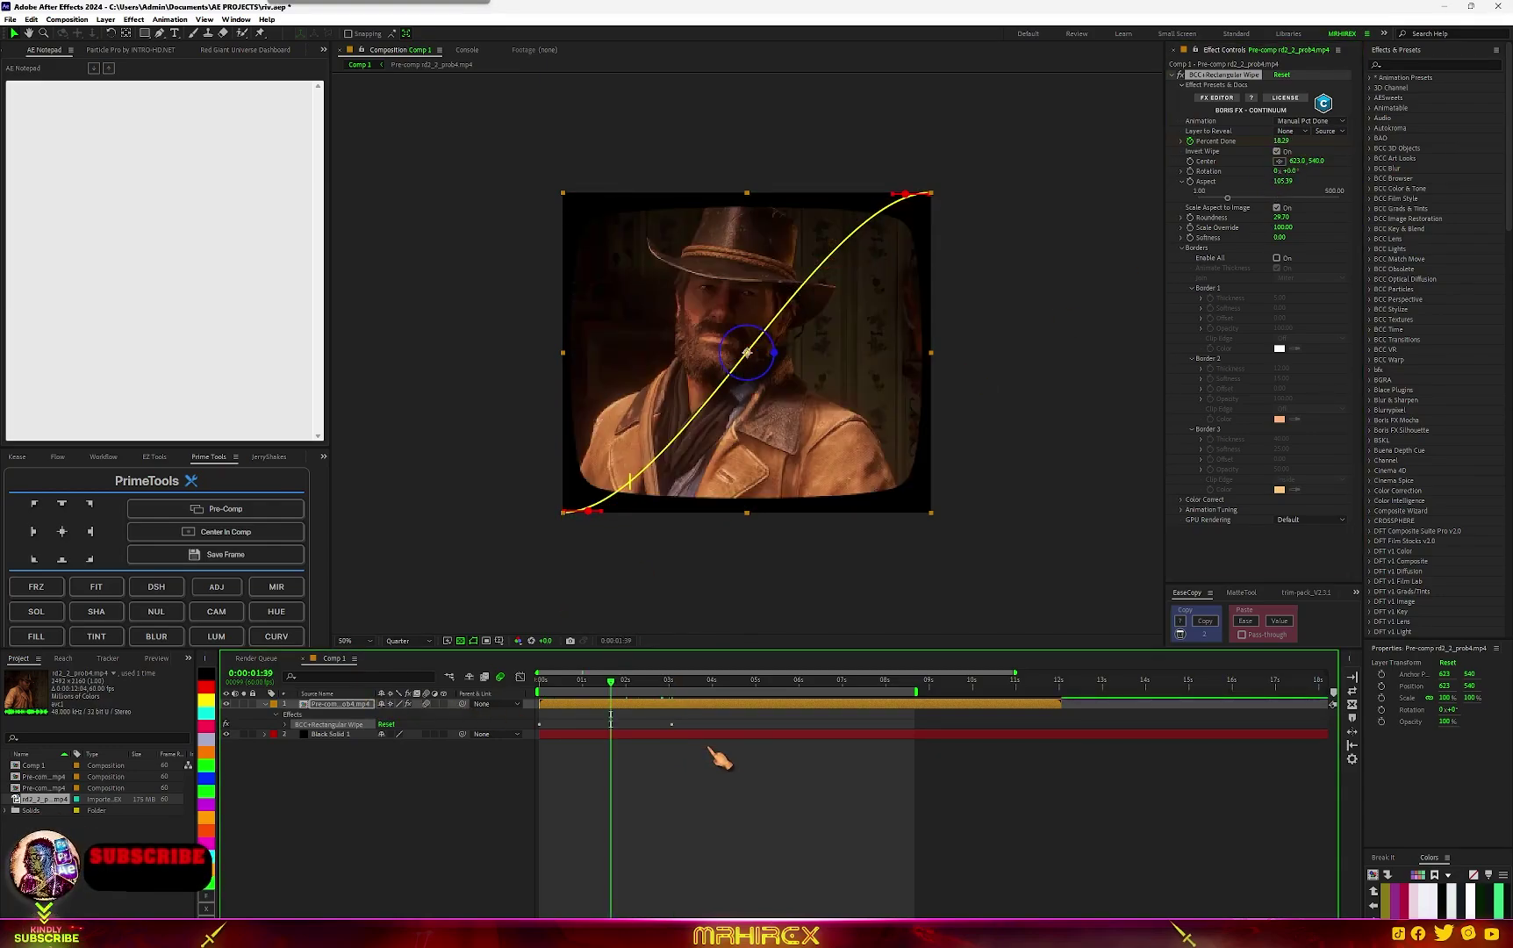
pyautogui.moveTo(673, 724); pyautogui.dragTo(611, 725)
pyautogui.press('Home')
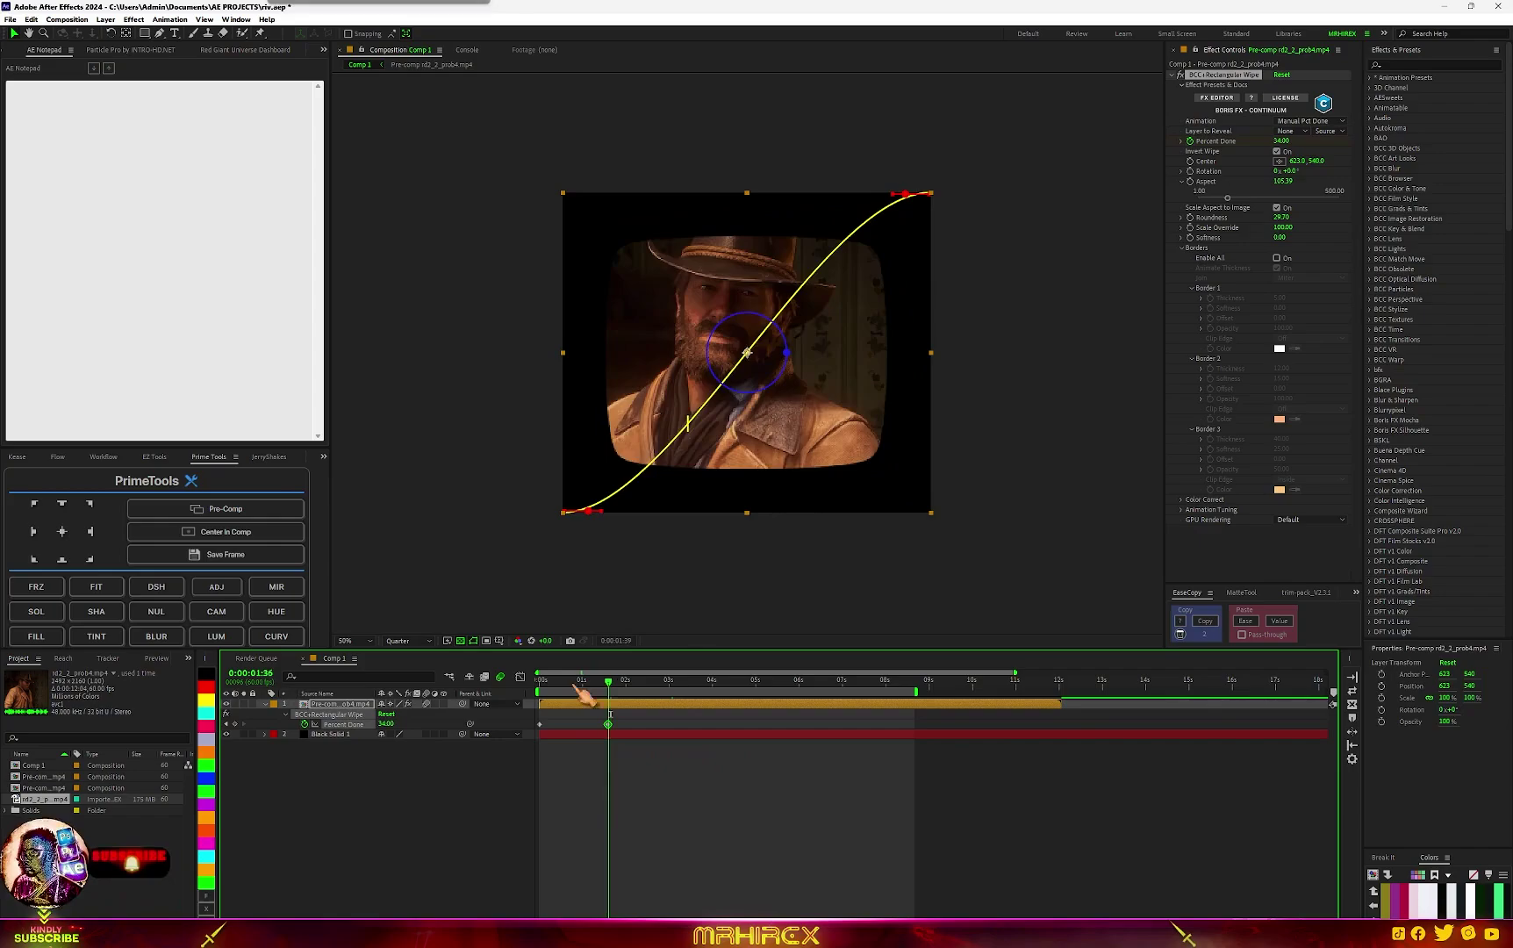
# Preview the closing animation from the start and set the wipe's Scale Override to 112.
pyautogui.press('space')
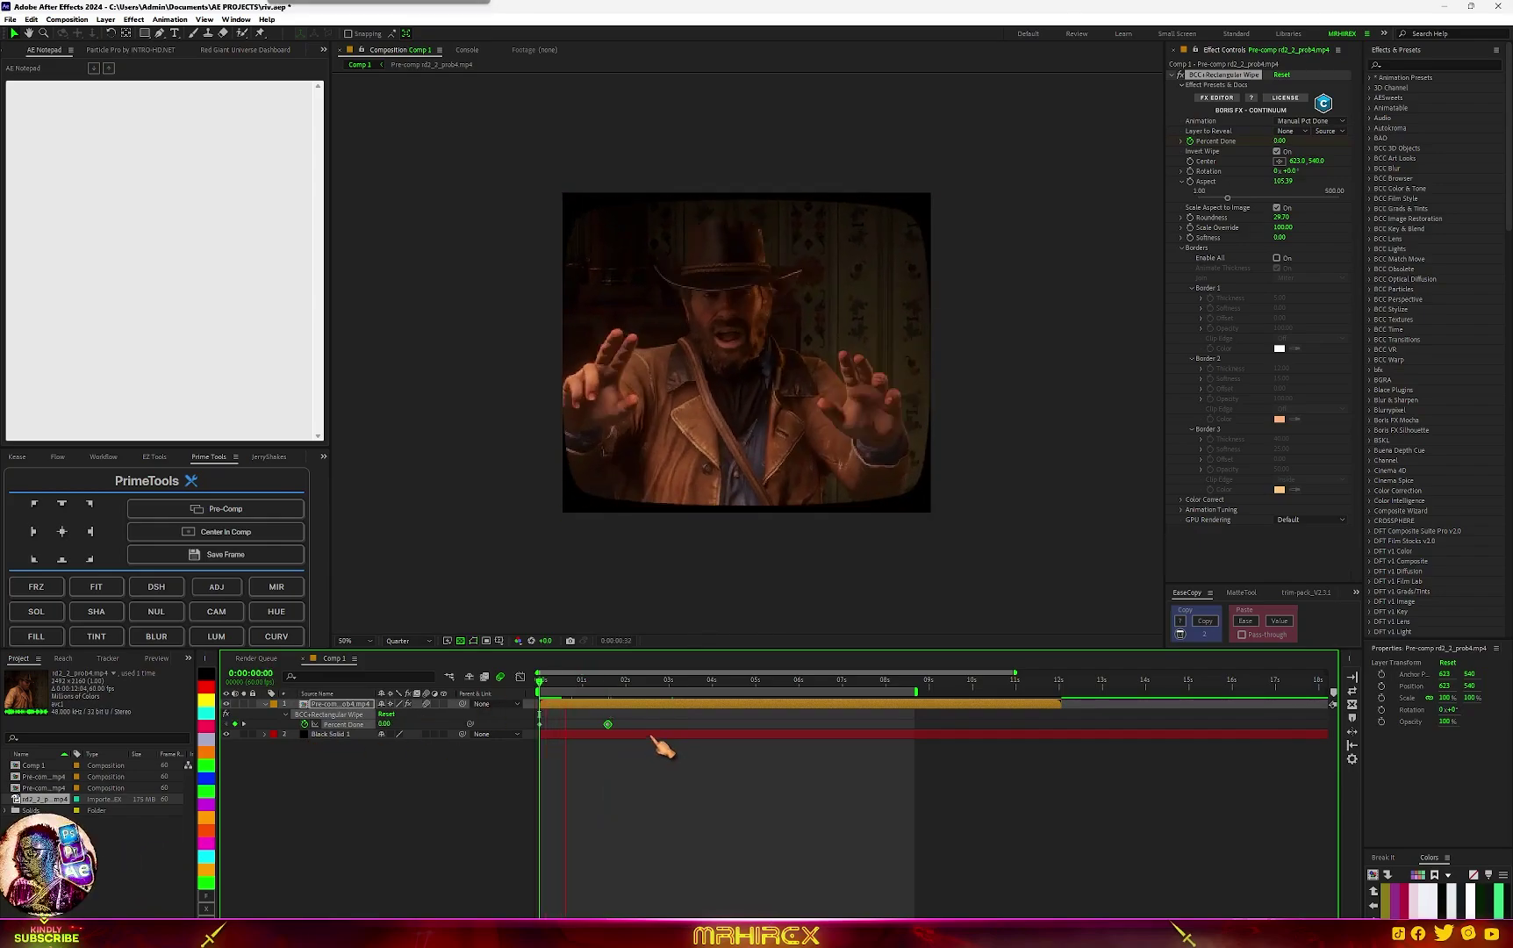
pyautogui.press('space')
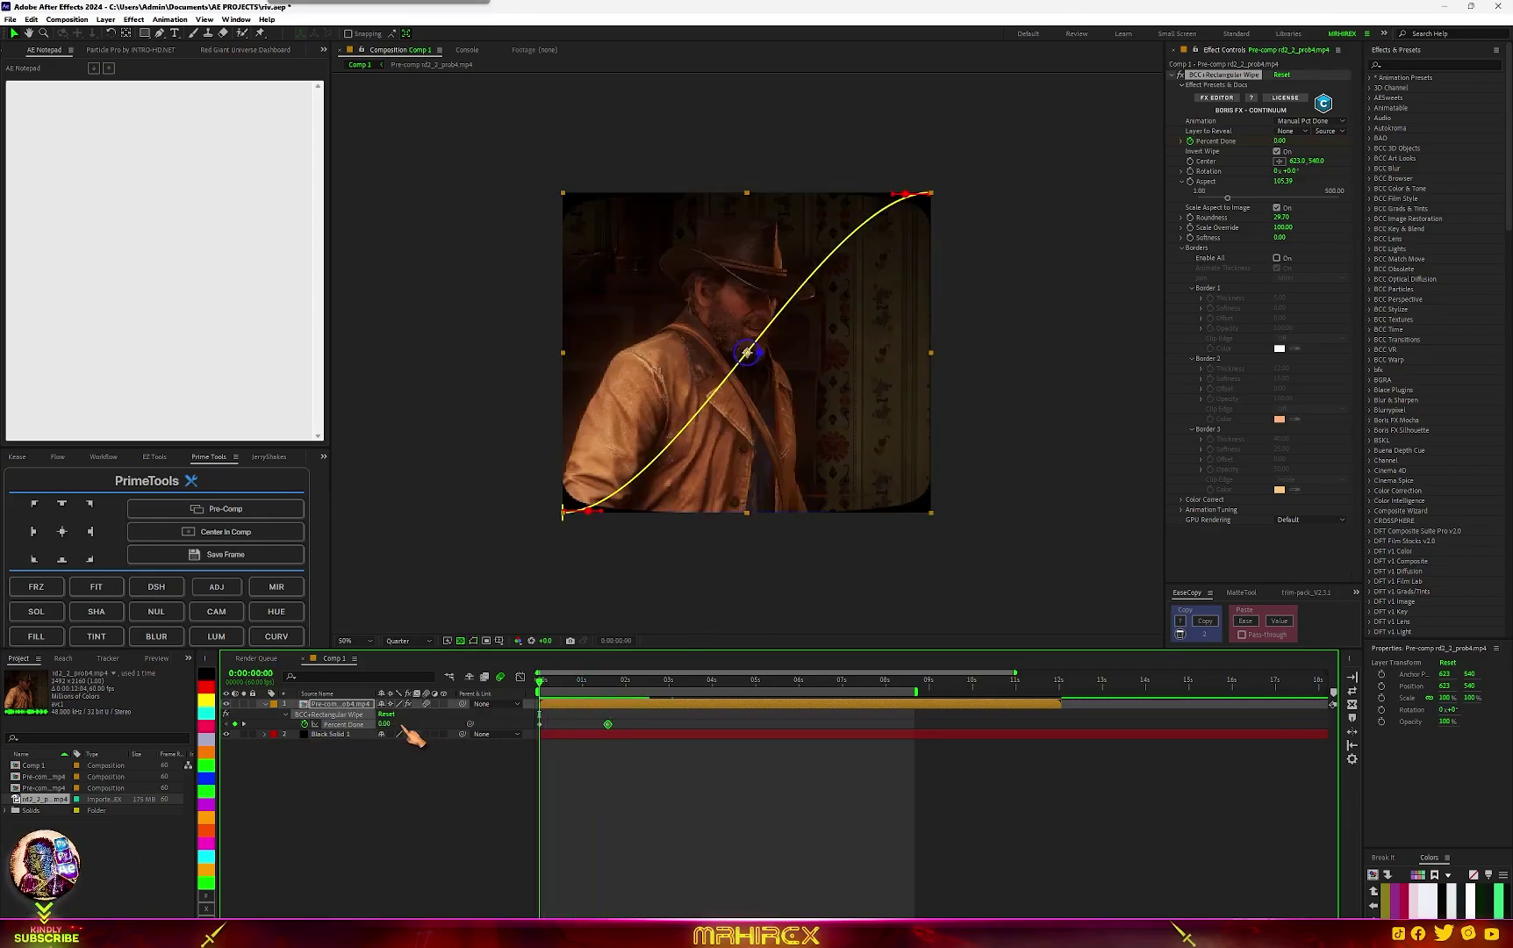
pyautogui.click(1283, 227)
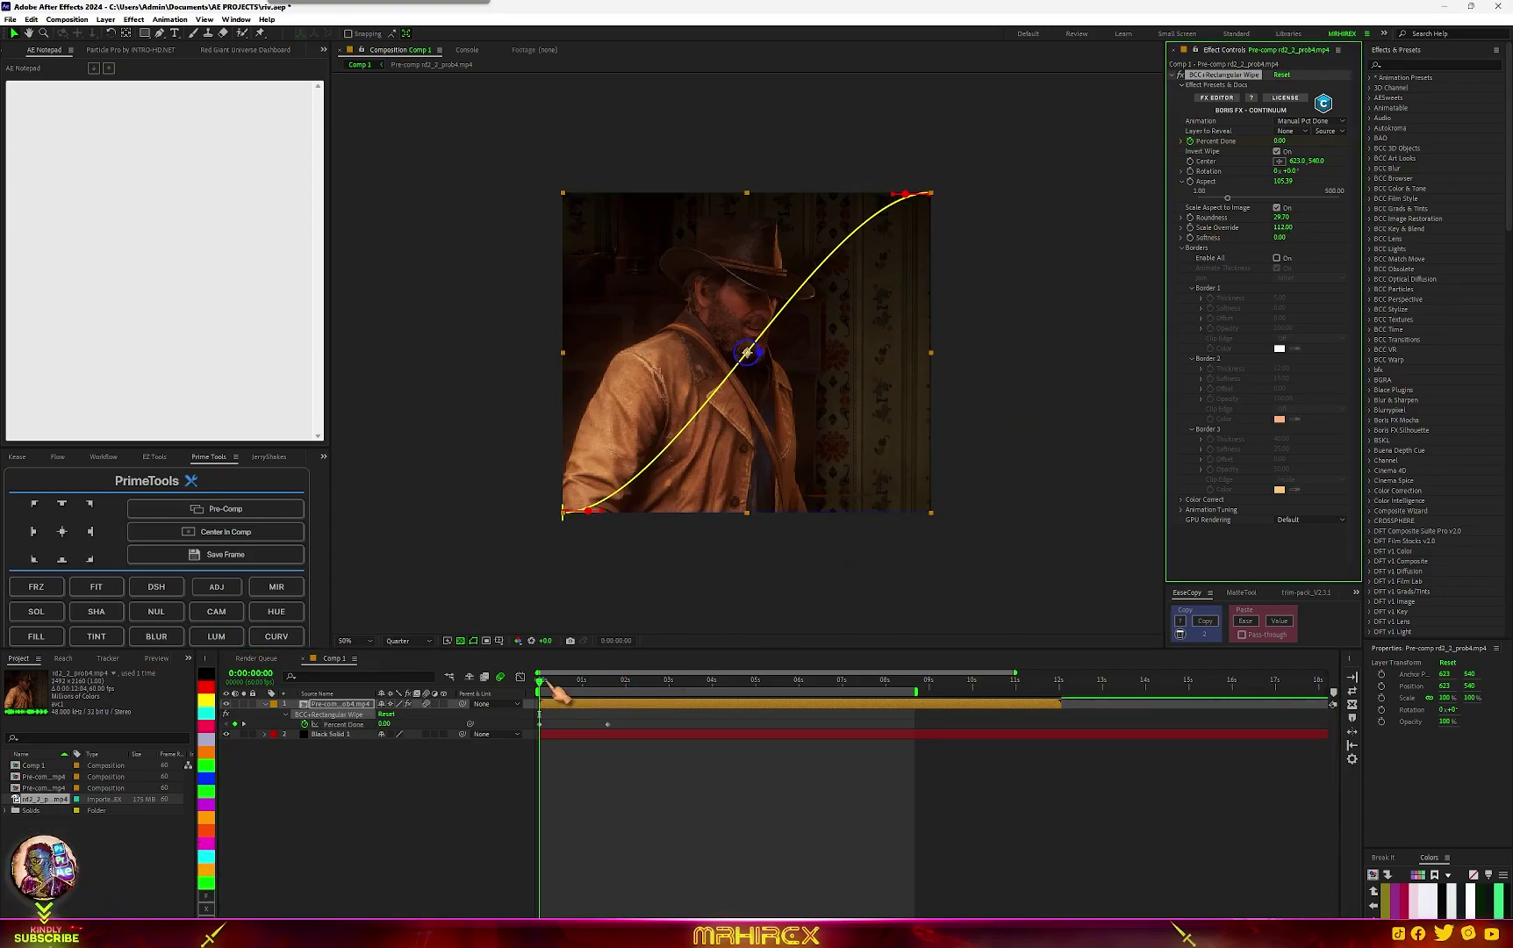
# Add a holding Percent Done keyframe at about 3.4 seconds and reset Percent Done to 0 at 0:00:06:11.
pyautogui.moveTo(542, 684); pyautogui.dragTo(803, 714)
pyautogui.click(235, 723)
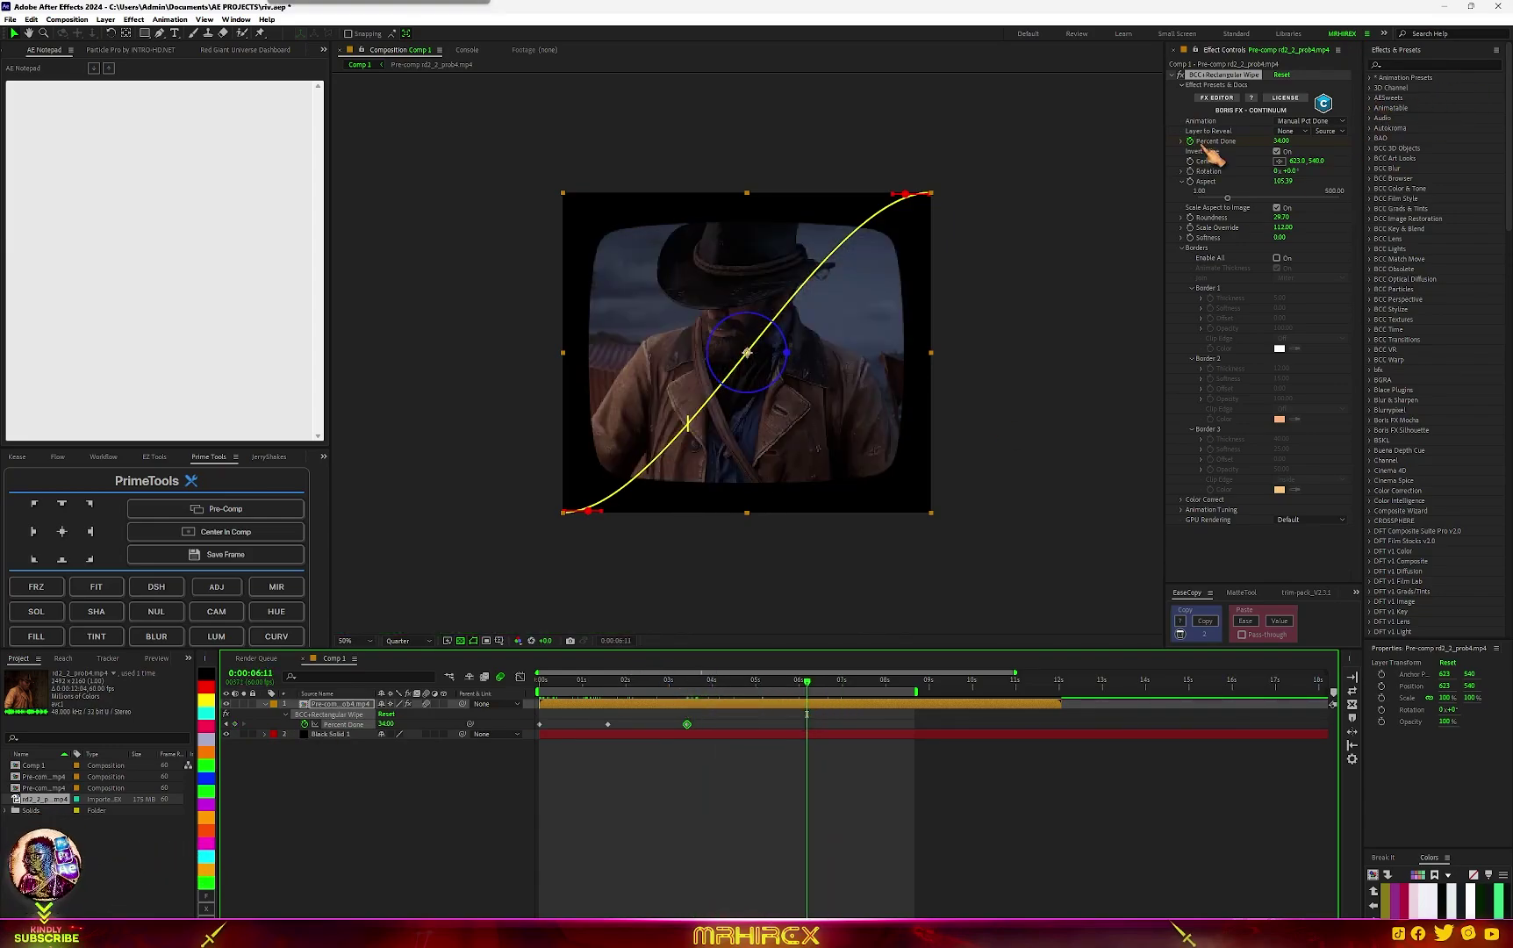
pyautogui.moveTo(1277, 141); pyautogui.dragTo(1256, 146)
# Ease all four Percent Done keyframes, check their speed graph, and preview the closing and opening.
pyautogui.moveTo(830, 718); pyautogui.dragTo(430, 764)
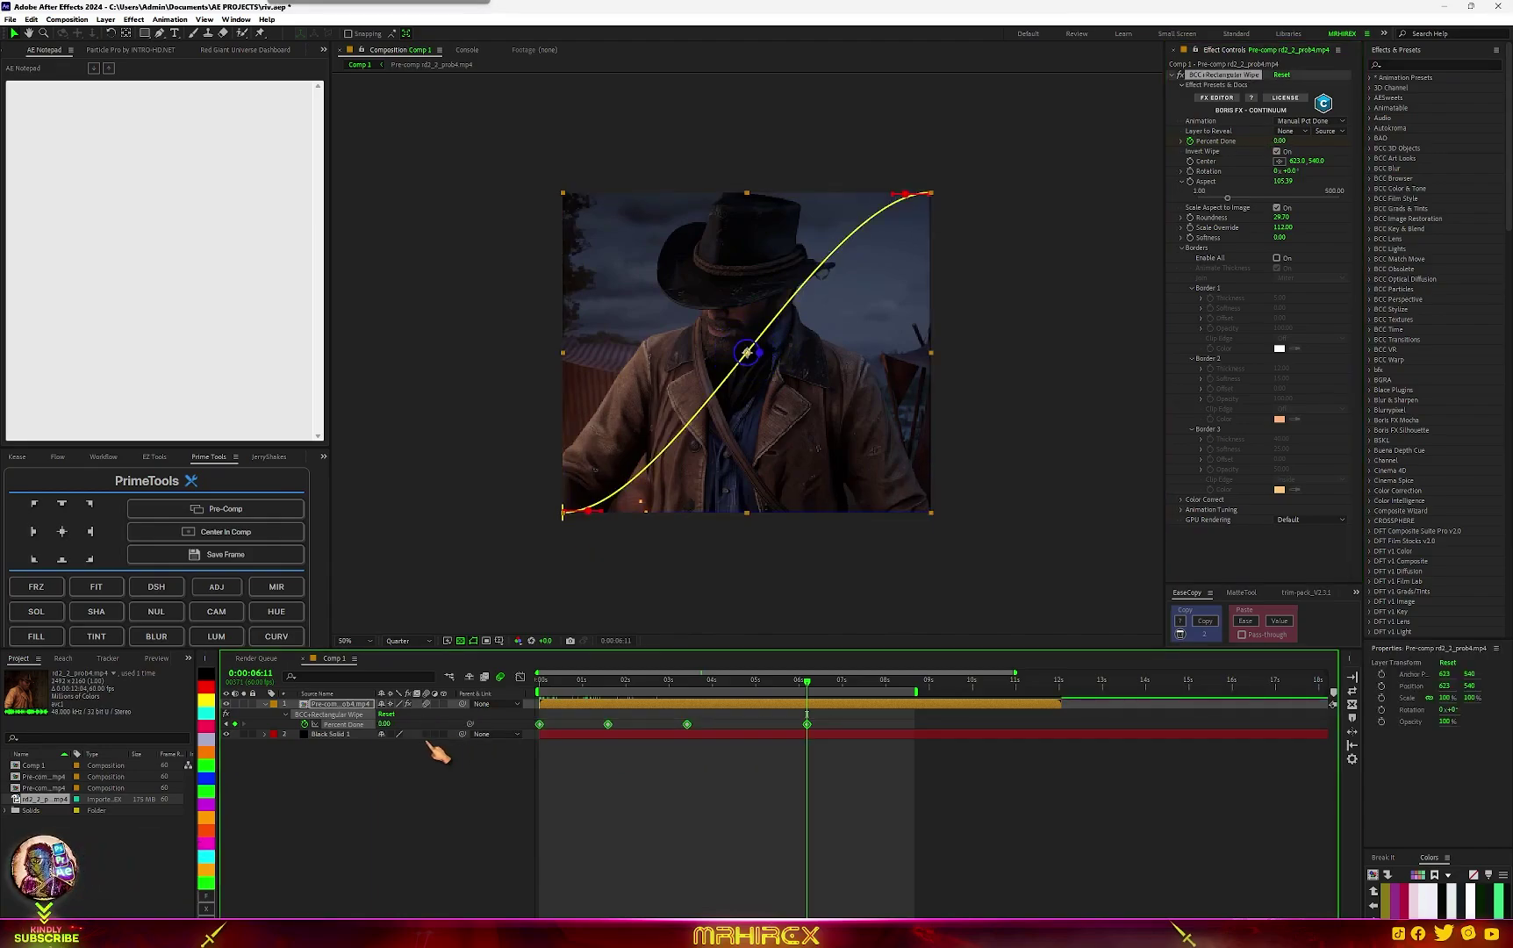
pyautogui.press('F9')
pyautogui.click(520, 676)
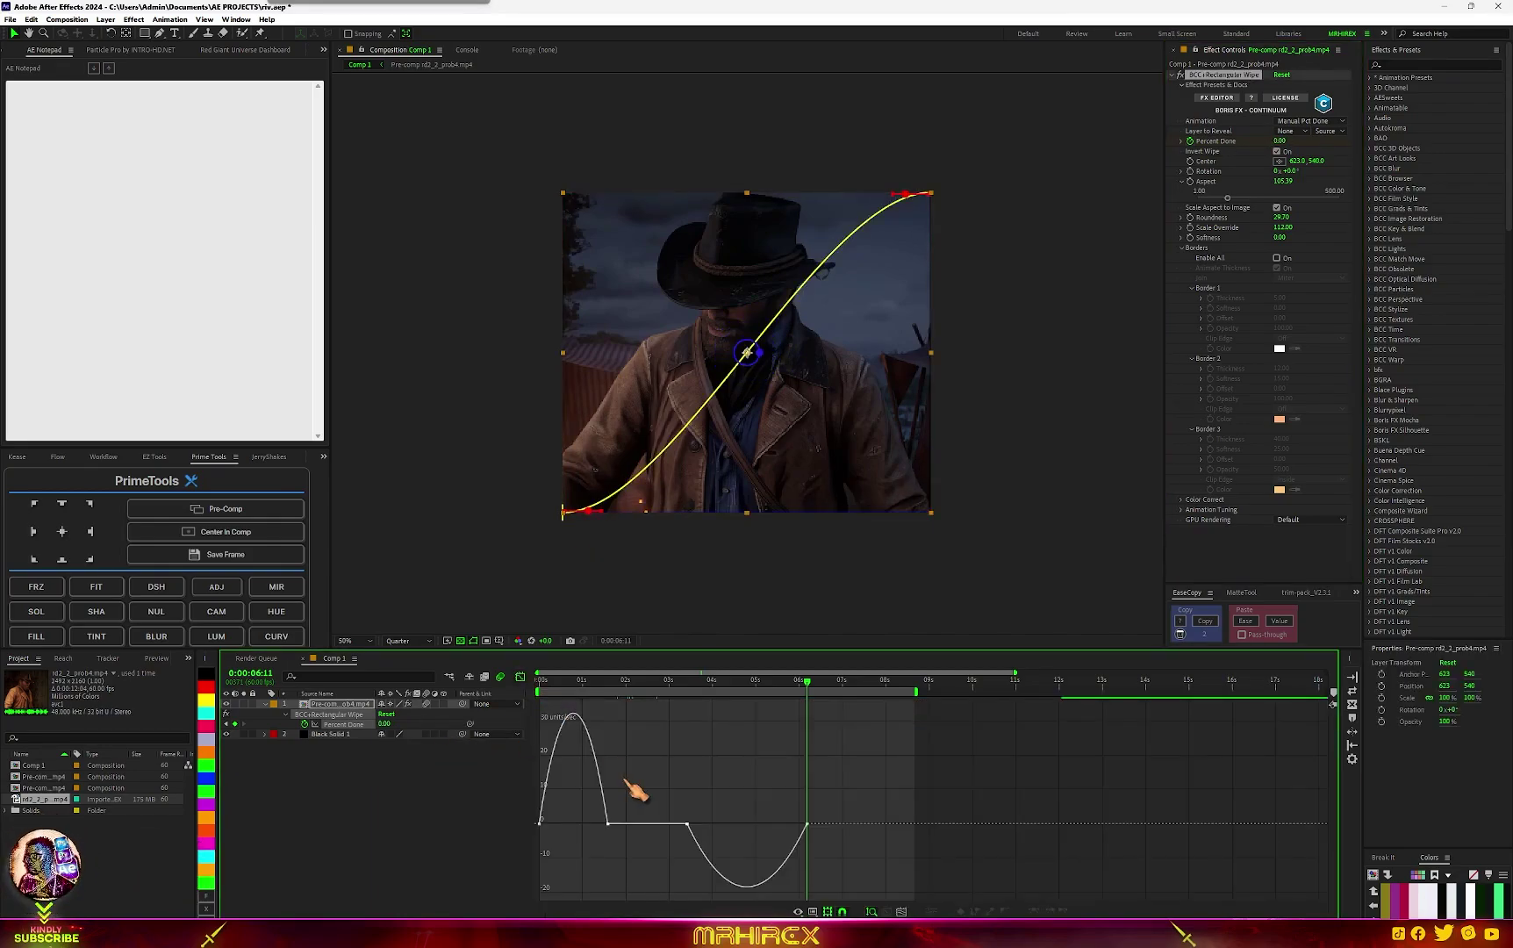
pyautogui.hotkey('shift', 'F3')
pyautogui.press('space')
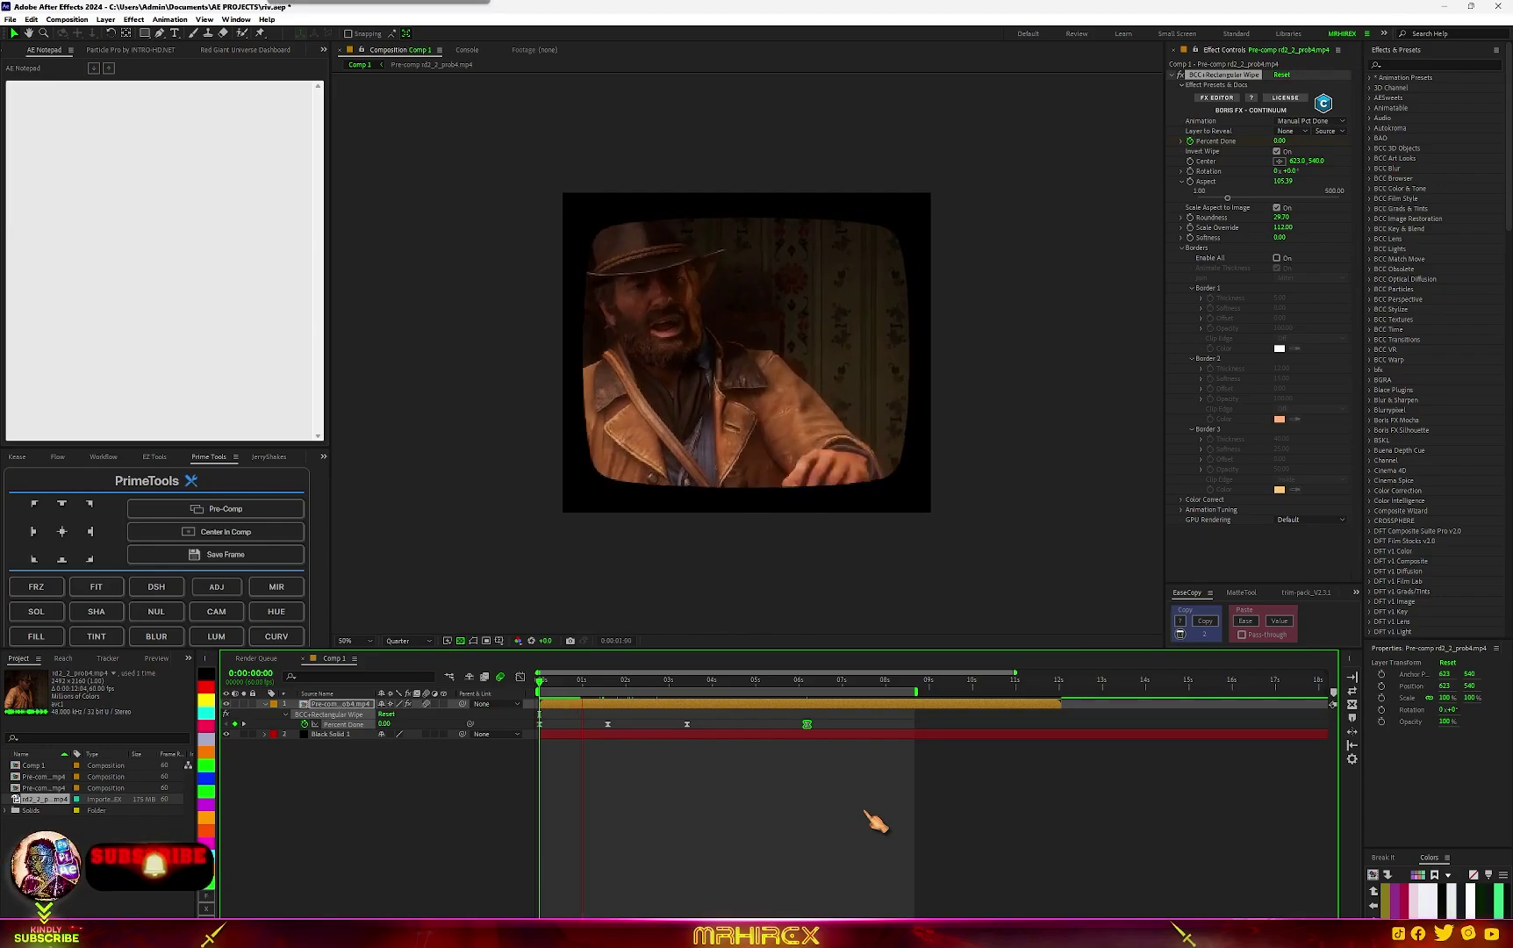
# Shift the last two Percent Done keyframes together to about 5 and 8 seconds and return to the composition start.
pyautogui.moveTo(702, 749); pyautogui.dragTo(761, 725)
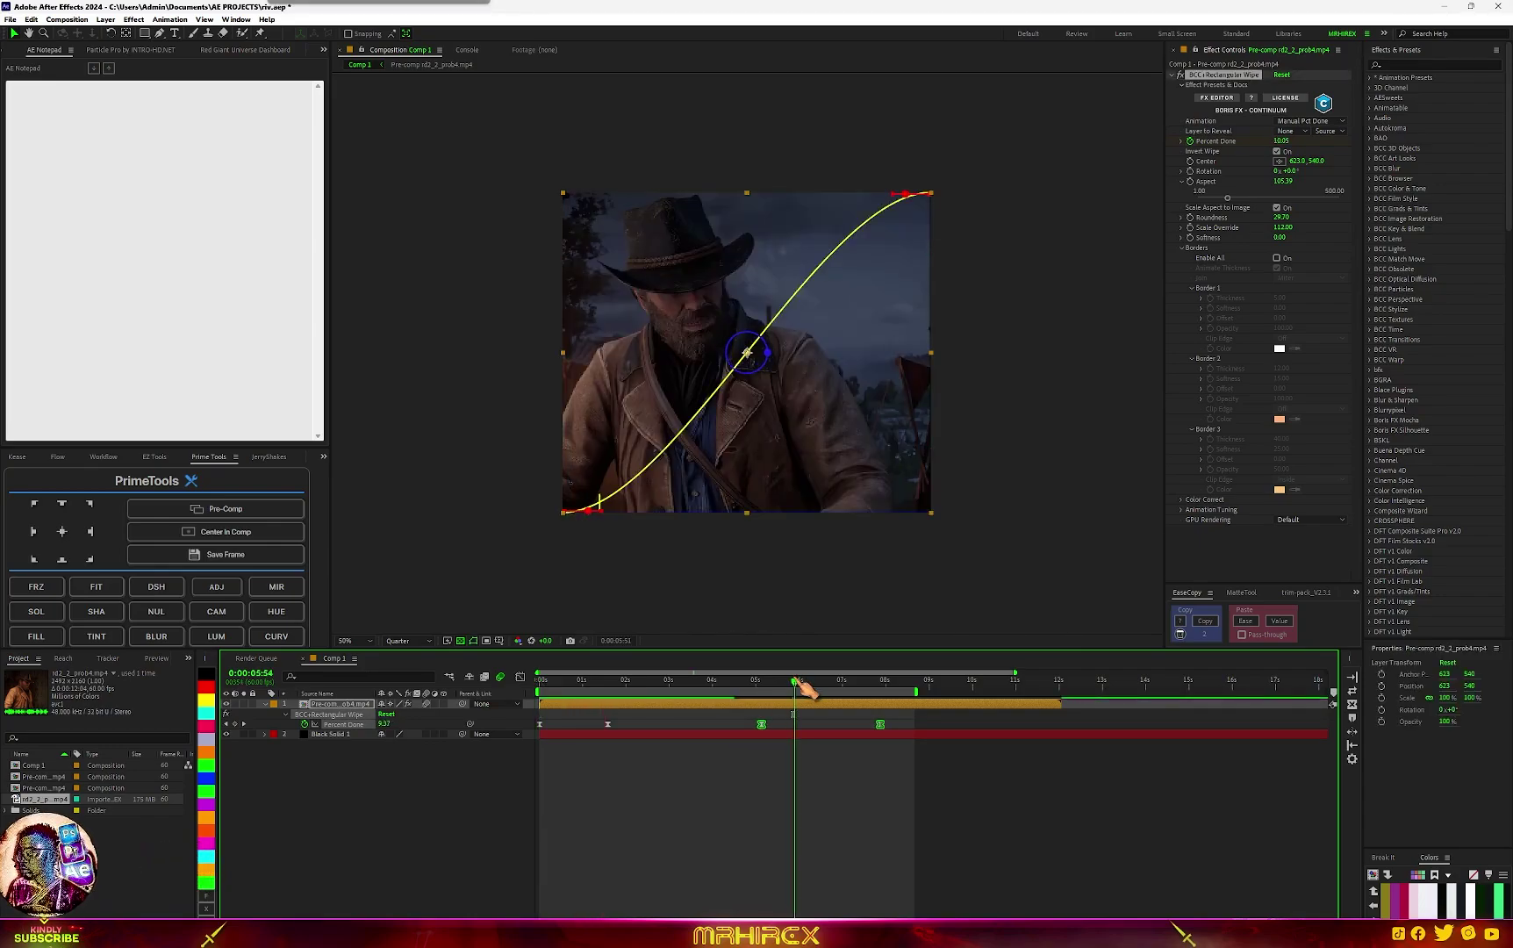
pyautogui.press('Home')
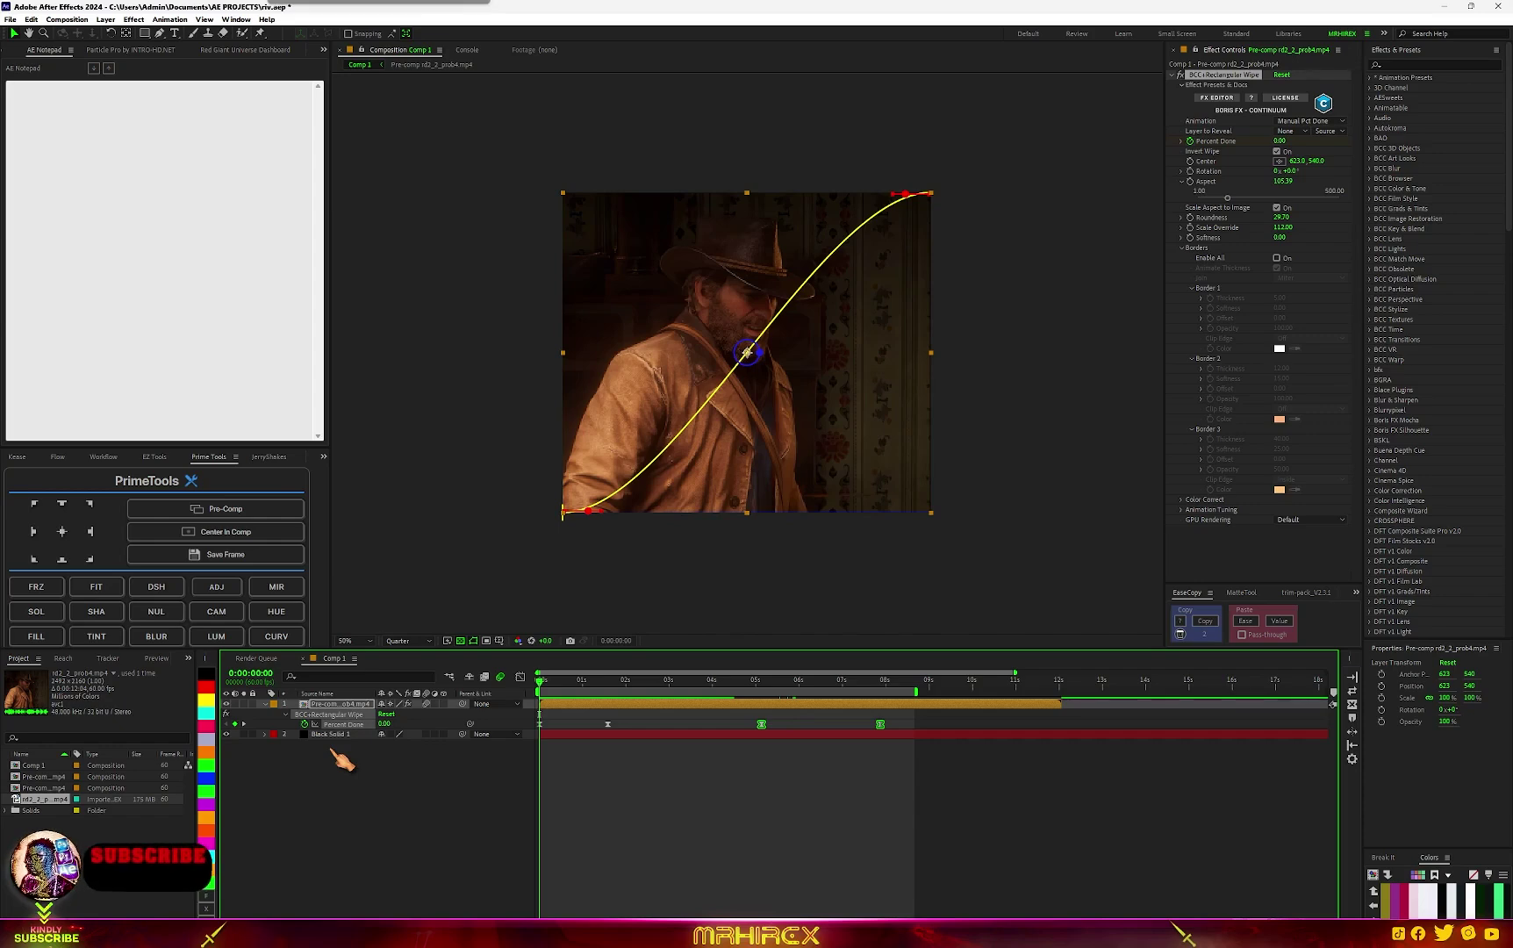